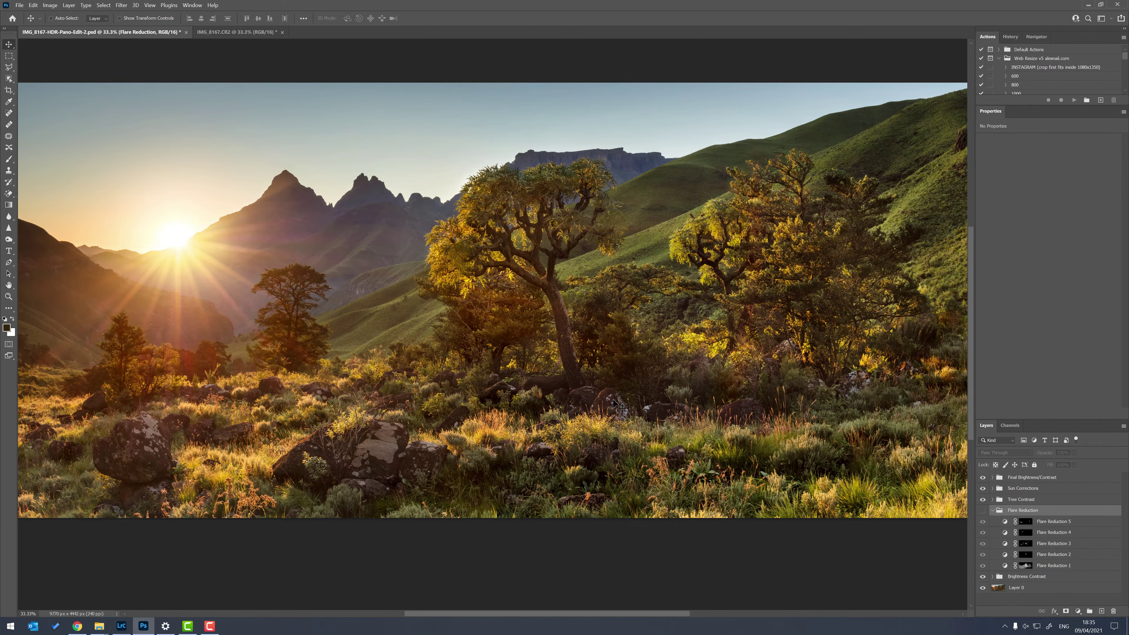
- Turn on the visibility of the Flare Reduction layer group in the finished panorama
{"action": "scroll", "coordinate": [614, 400], "scroll_direction": "right", "scroll_amount": 1}
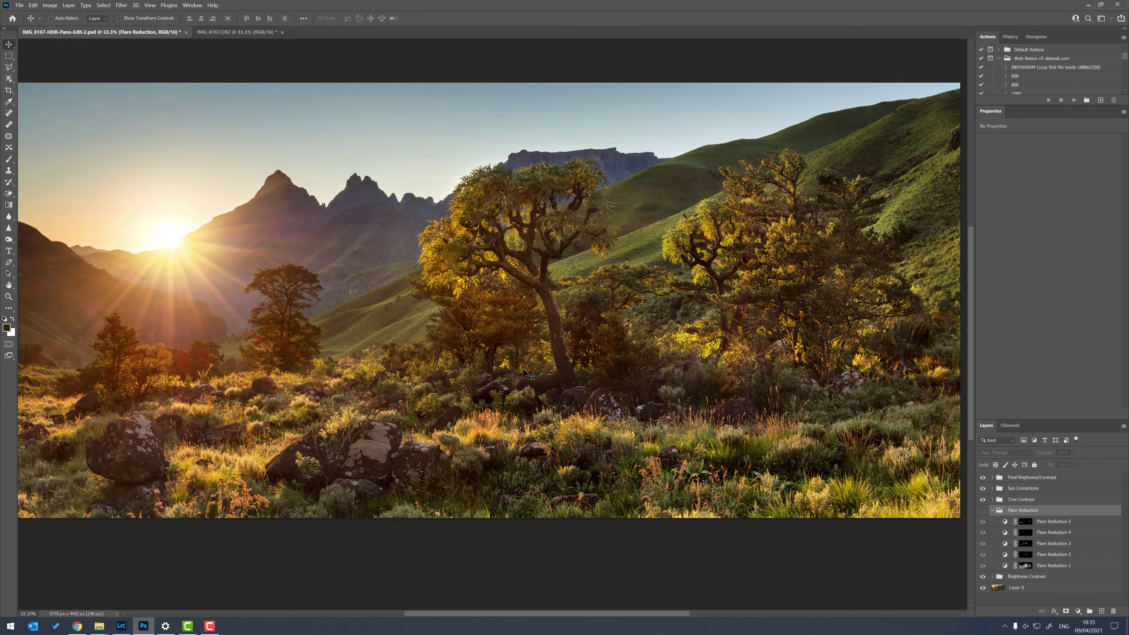
{"action": "left_click", "coordinate": [982, 511]}
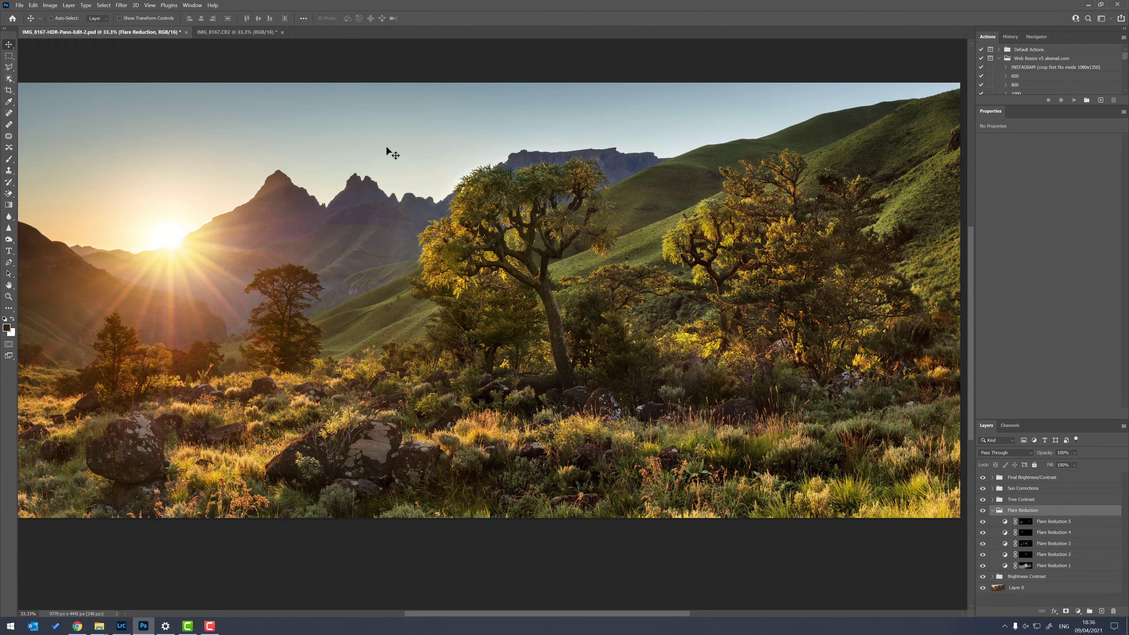
- Switch to the IMG_8167.CR2 document and examine the orange and green flare spots around the large tree at 100%
{"action": "left_click", "coordinate": [240, 32]}
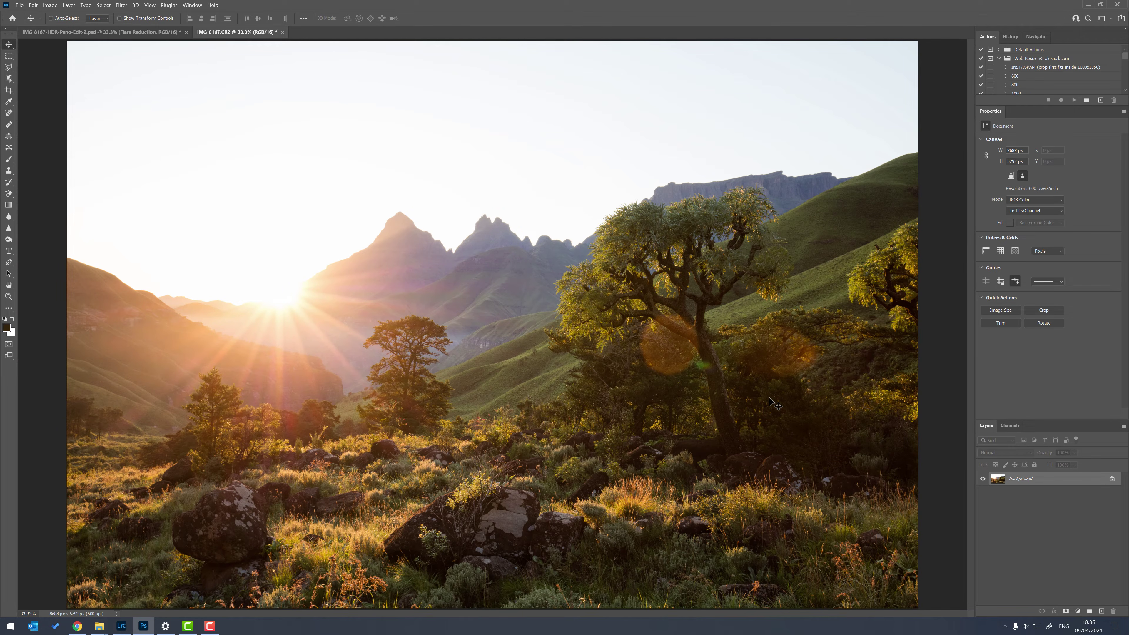
{"action": "key", "text": "ctrl+plus"}
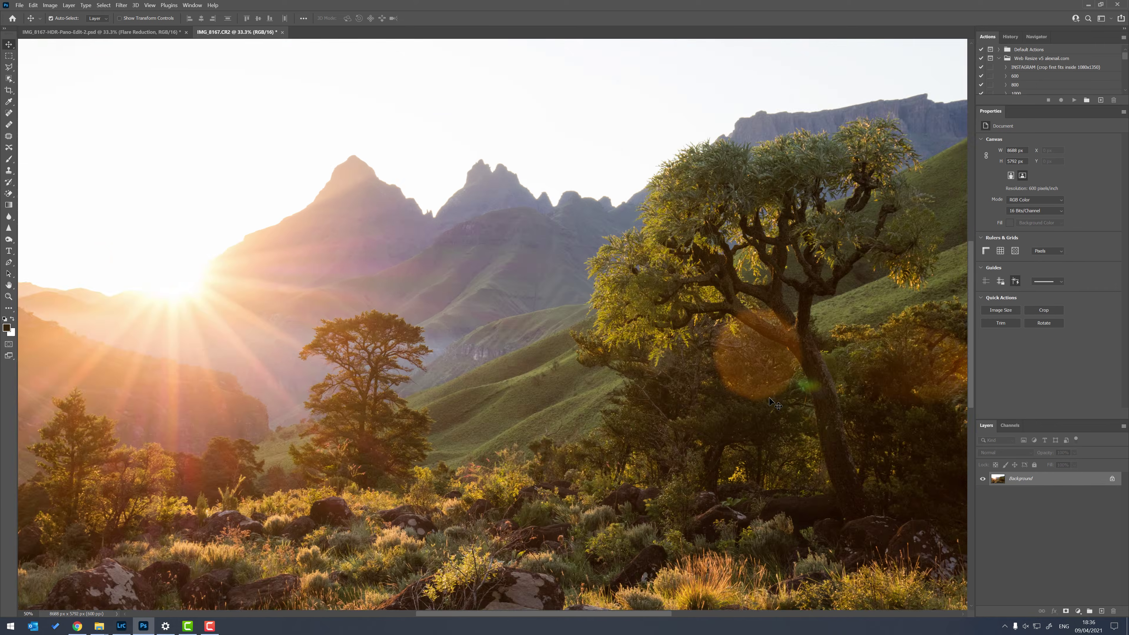
{"action": "left_click_drag", "start_coordinate": [830, 406], "coordinate": [421, 359]}
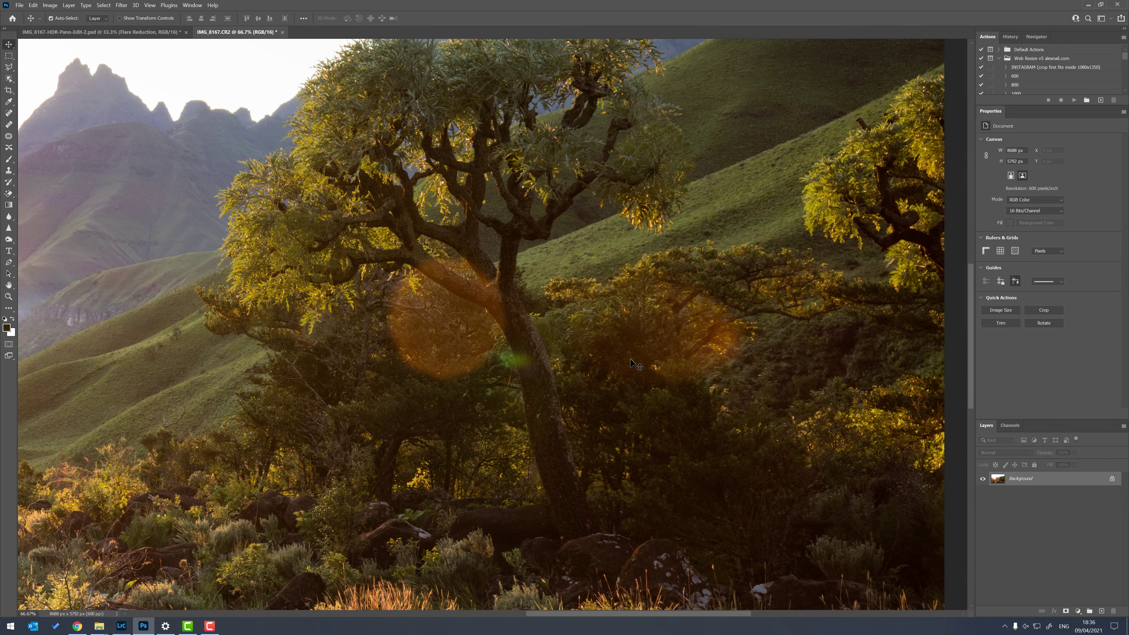
{"action": "key", "text": "ctrl+plus"}
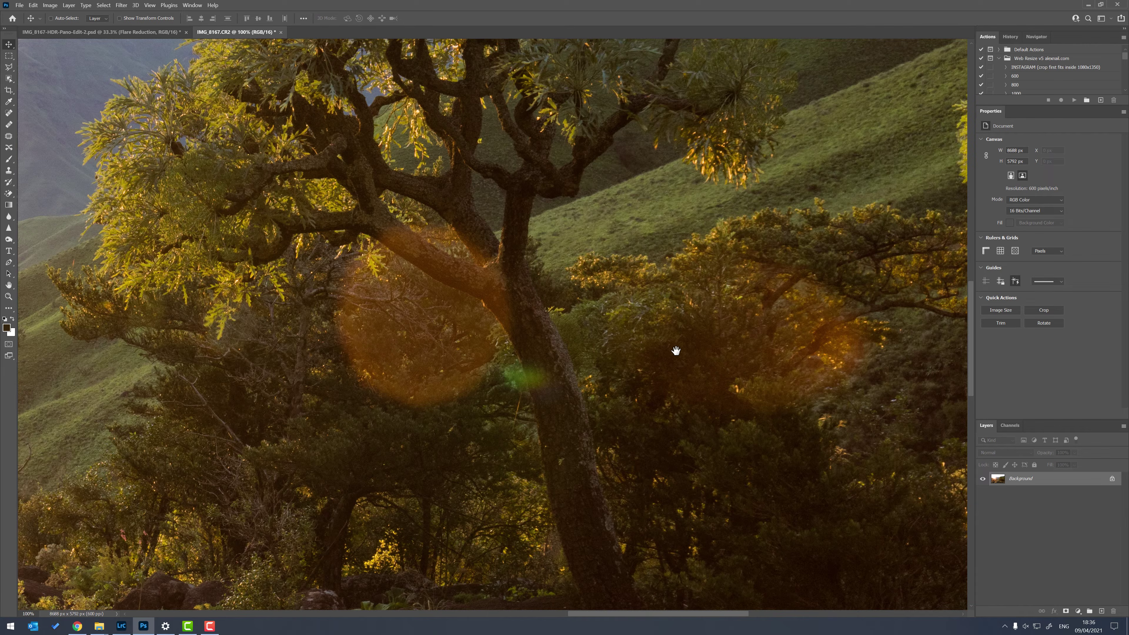
{"action": "left_click_drag", "start_coordinate": [676, 351], "coordinate": [609, 336]}
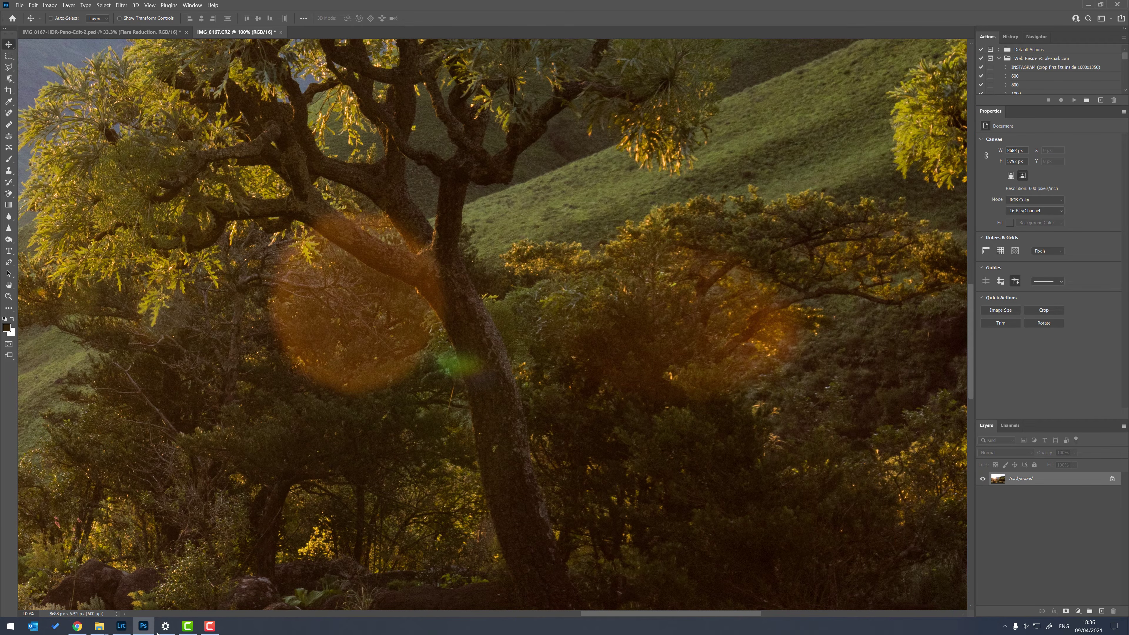
{"action": "scroll", "coordinate": [756, 528], "scroll_direction": "right", "scroll_amount": 1}
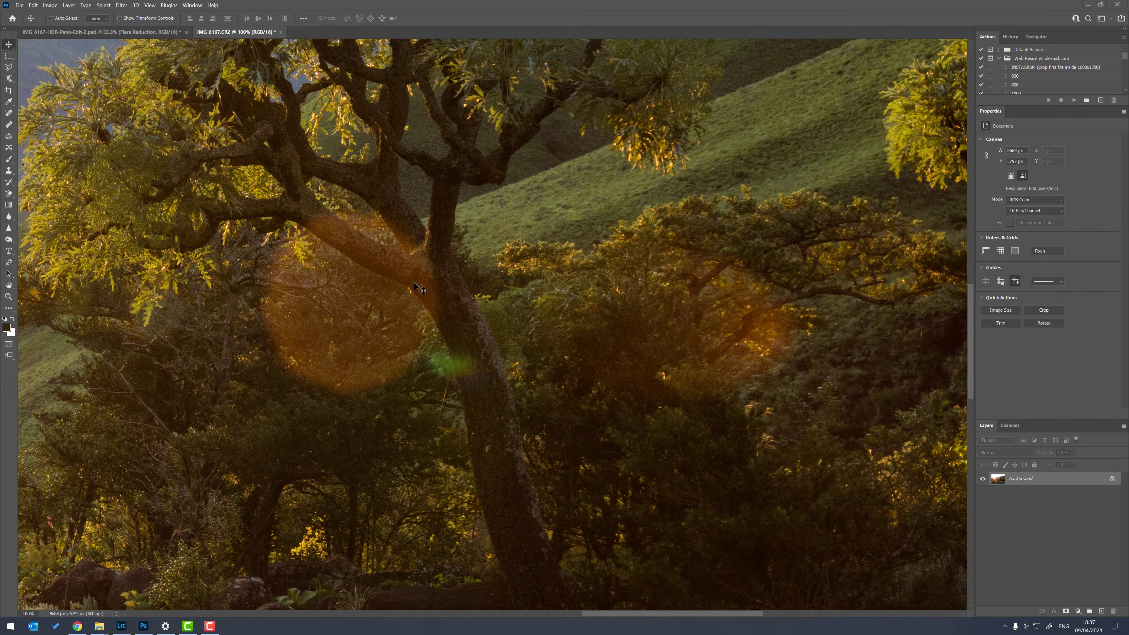
- Choose the Spot Healing Brush and add a new layer named clone above the background
{"action": "left_click", "coordinate": [9, 114]}
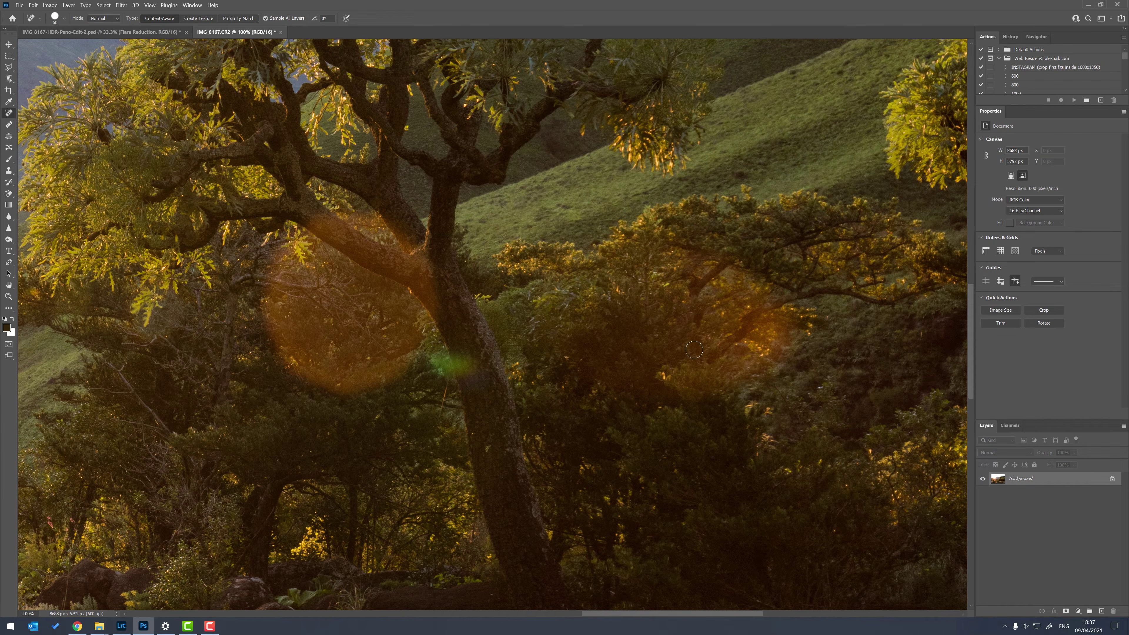
{"action": "scroll", "coordinate": [847, 411], "scroll_direction": "right", "scroll_amount": 1}
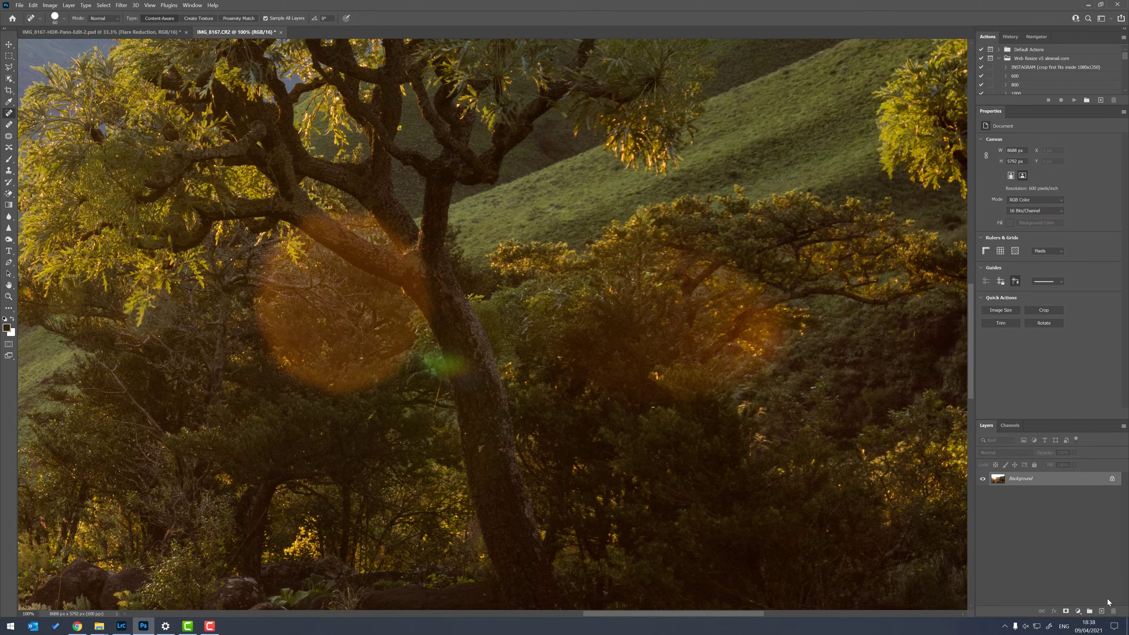
{"action": "left_click", "coordinate": [1100, 613]}
{"action": "double_click", "coordinate": [1016, 478]}
{"action": "type", "text": "do"}
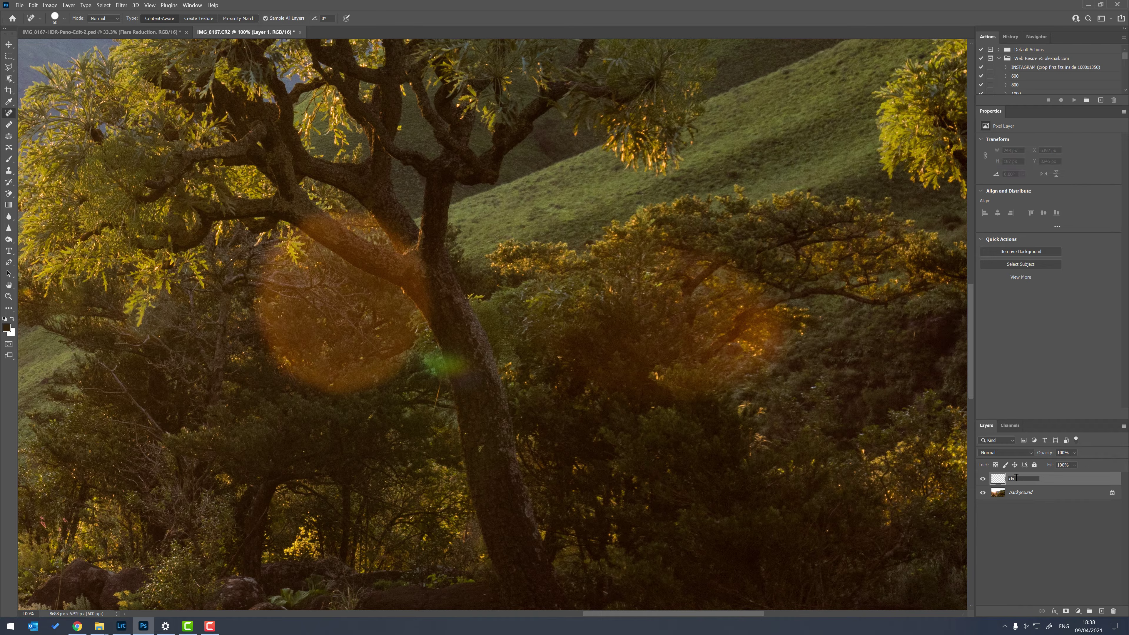
{"action": "key", "text": "Return"}
- Try to remove the green flare across the tree trunk with a content-aware Spot Healing stroke on the clone layer
{"action": "key", "text": "ctrl+plus"}
{"action": "key", "text": "ctrl+plus"}
{"action": "left_click_drag", "start_coordinate": [436, 436], "coordinate": [613, 344]}
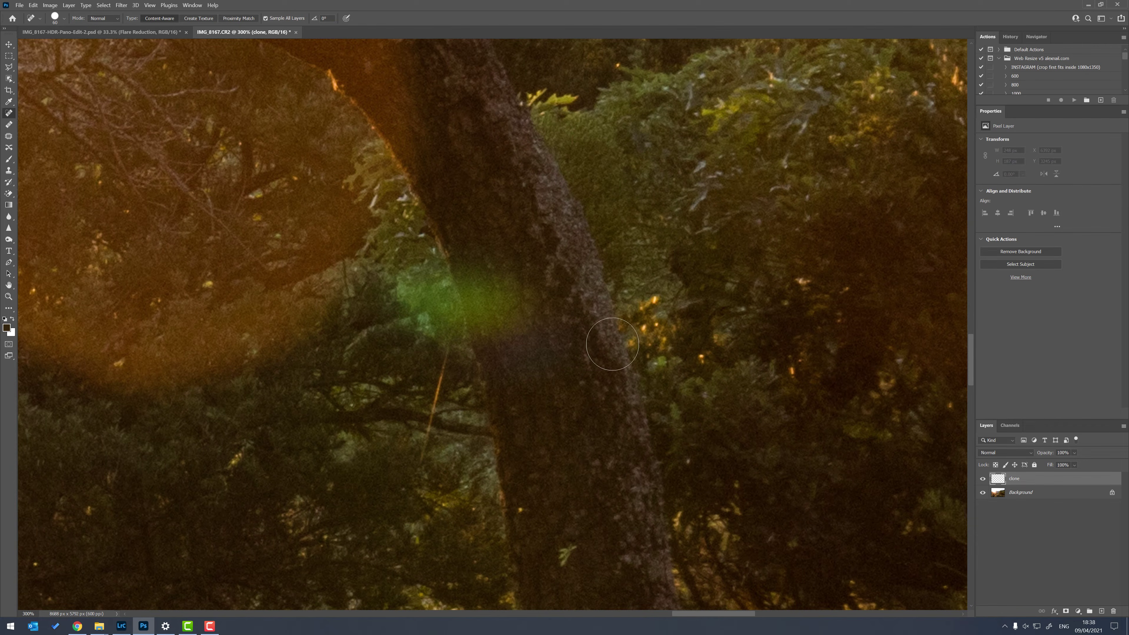
{"action": "mouse_move", "coordinate": [526, 291]}
{"action": "left_mouse_down"}
{"action": "mouse_move", "coordinate": [407, 293]}
{"action": "mouse_move", "coordinate": [449, 360]}
{"action": "mouse_move", "coordinate": [534, 365]}
{"action": "mouse_move", "coordinate": [549, 315]}
{"action": "mouse_move", "coordinate": [474, 283]}
{"action": "mouse_move", "coordinate": [447, 318]}
{"action": "mouse_move", "coordinate": [477, 298]}
{"action": "mouse_move", "coordinate": [401, 295]}
{"action": "mouse_move", "coordinate": [425, 340]}
{"action": "mouse_move", "coordinate": [400, 300]}
{"action": "mouse_move", "coordinate": [423, 260]}
{"action": "mouse_move", "coordinate": [504, 286]}
{"action": "mouse_move", "coordinate": [531, 340]}
{"action": "mouse_move", "coordinate": [529, 371]}
{"action": "left_mouse_up"}
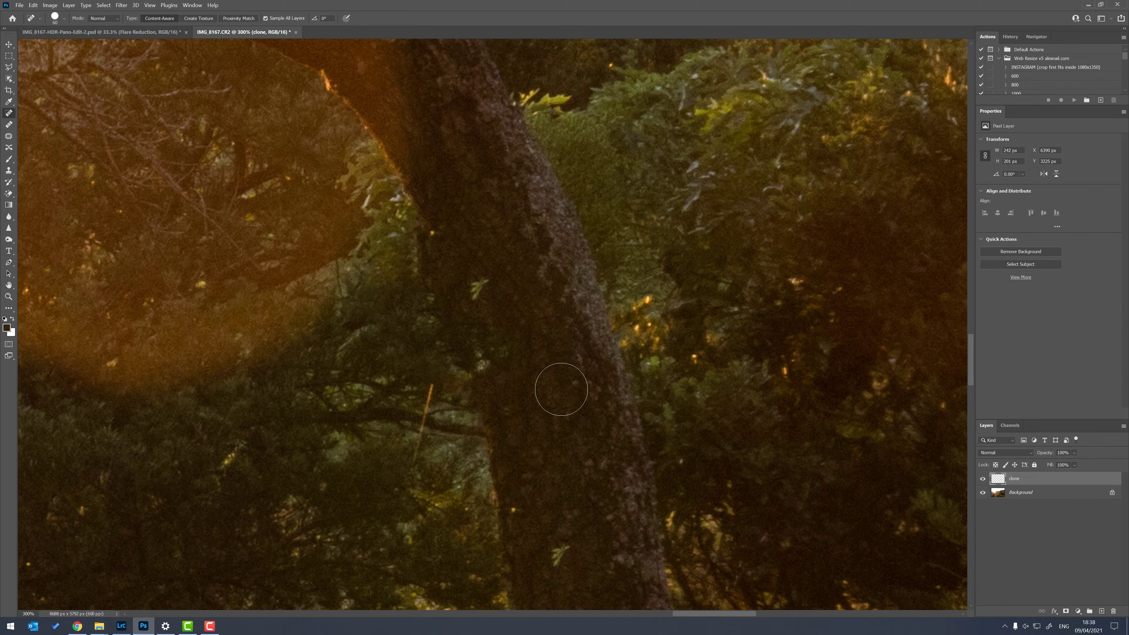
{"action": "scroll", "coordinate": [561, 390], "scroll_direction": "down", "scroll_amount": 3}
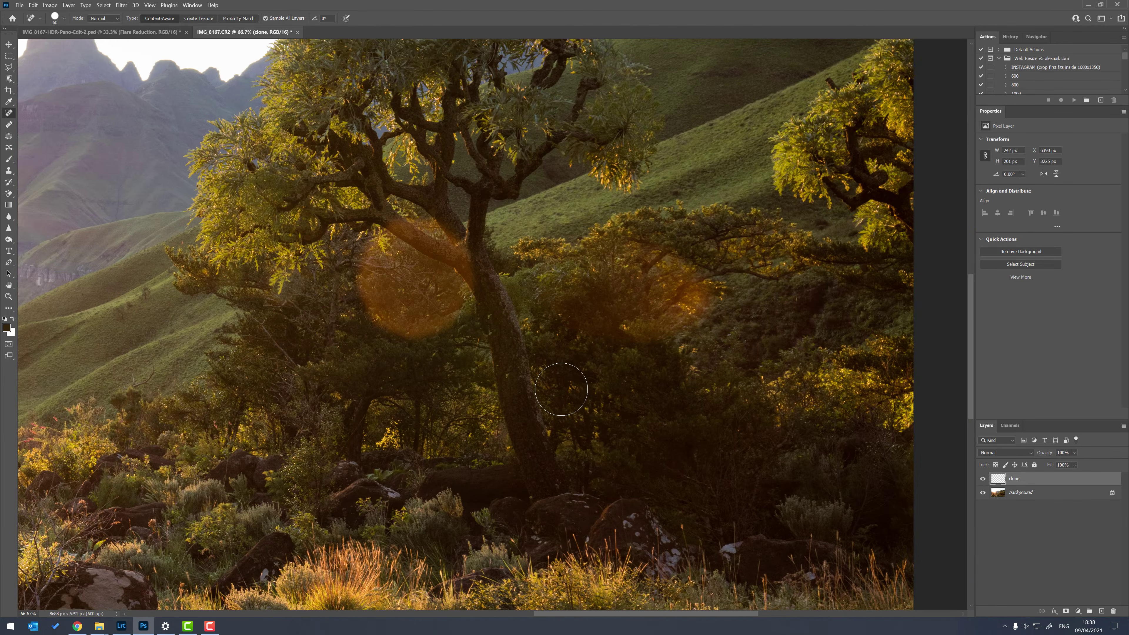
{"action": "scroll", "coordinate": [561, 389], "scroll_direction": "up", "scroll_amount": 4}
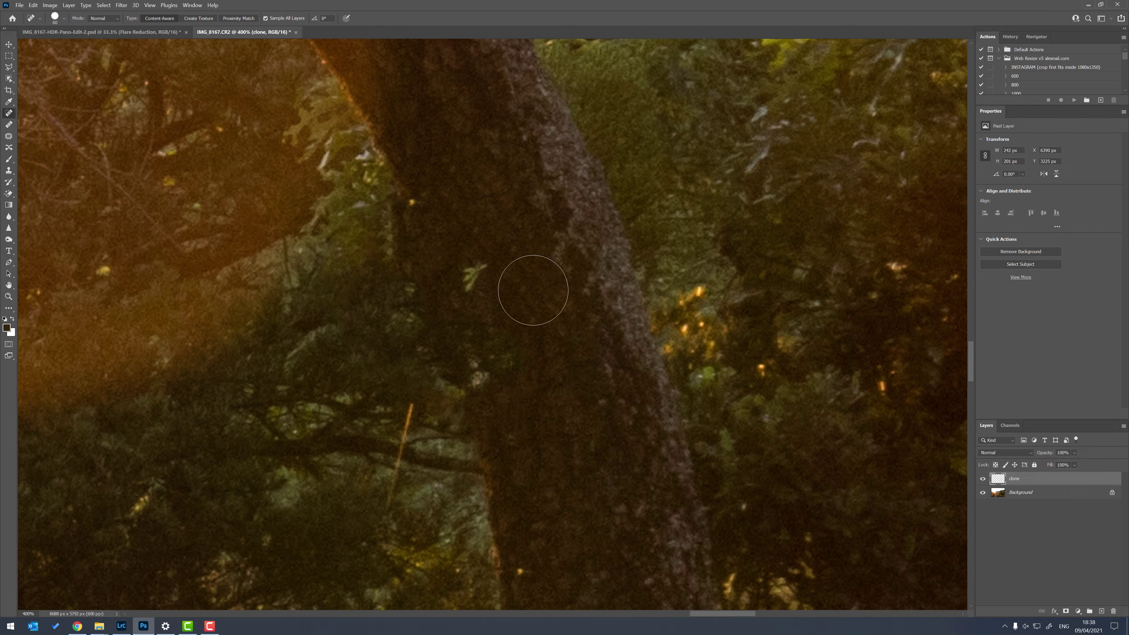
{"action": "key", "text": "ctrl+z"}
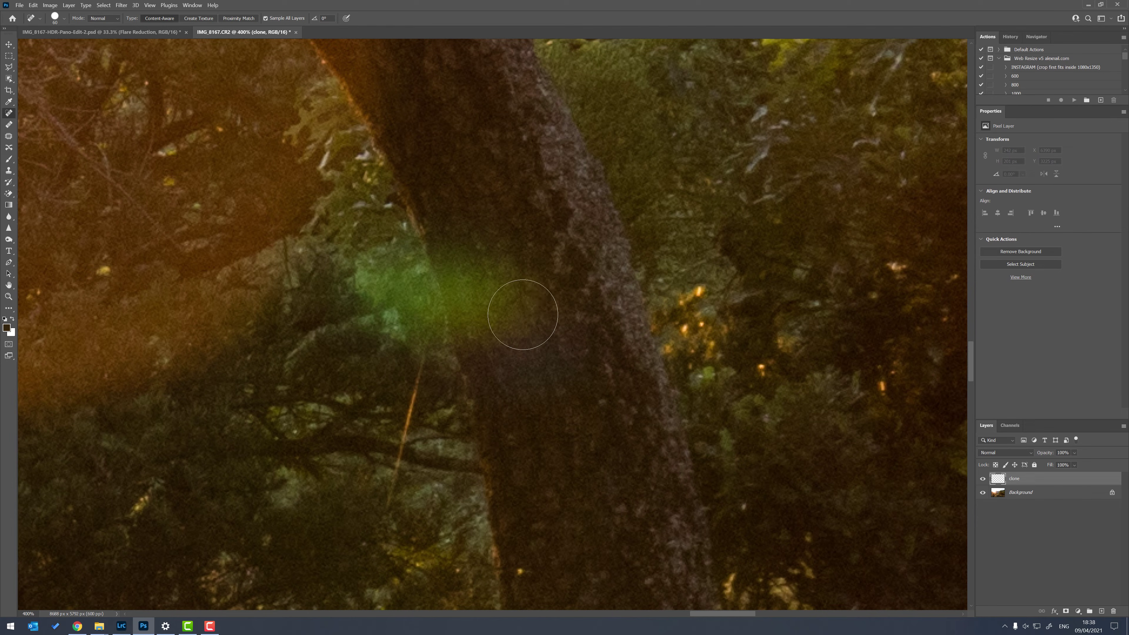
- Retry healing the green flare with separate strokes over the trunk and its edge, undoing the repairs
{"action": "mouse_move", "coordinate": [499, 265]}
{"action": "left_mouse_down"}
{"action": "mouse_move", "coordinate": [512, 259]}
{"action": "mouse_move", "coordinate": [504, 251]}
{"action": "left_mouse_up"}
{"action": "mouse_move", "coordinate": [438, 236]}
{"action": "left_mouse_down"}
{"action": "mouse_move", "coordinate": [378, 271]}
{"action": "mouse_move", "coordinate": [483, 352]}
{"action": "mouse_move", "coordinate": [490, 269]}
{"action": "mouse_move", "coordinate": [457, 291]}
{"action": "mouse_move", "coordinate": [545, 318]}
{"action": "mouse_move", "coordinate": [534, 353]}
{"action": "mouse_move", "coordinate": [404, 335]}
{"action": "left_mouse_up"}
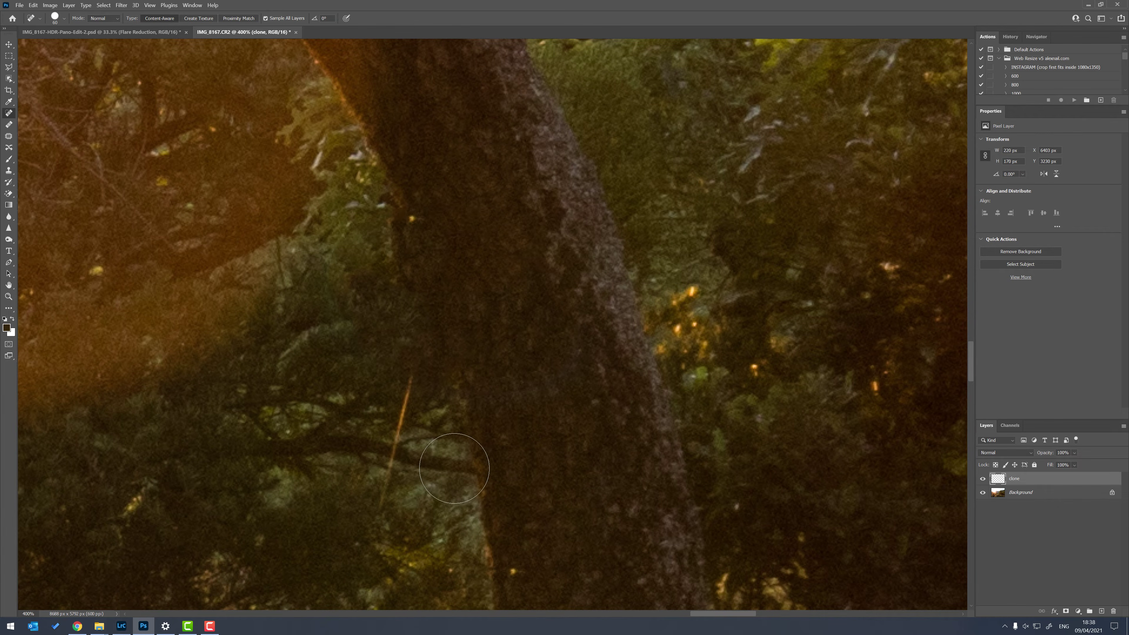
{"action": "key", "text": "ctrl+z"}
{"action": "mouse_move", "coordinate": [472, 264]}
{"action": "left_mouse_down"}
{"action": "mouse_move", "coordinate": [470, 235]}
{"action": "mouse_move", "coordinate": [397, 237]}
{"action": "mouse_move", "coordinate": [495, 332]}
{"action": "mouse_move", "coordinate": [393, 271]}
{"action": "mouse_move", "coordinate": [510, 279]}
{"action": "mouse_move", "coordinate": [517, 348]}
{"action": "mouse_move", "coordinate": [458, 353]}
{"action": "mouse_move", "coordinate": [455, 329]}
{"action": "mouse_move", "coordinate": [502, 368]}
{"action": "mouse_move", "coordinate": [498, 429]}
{"action": "left_mouse_up"}
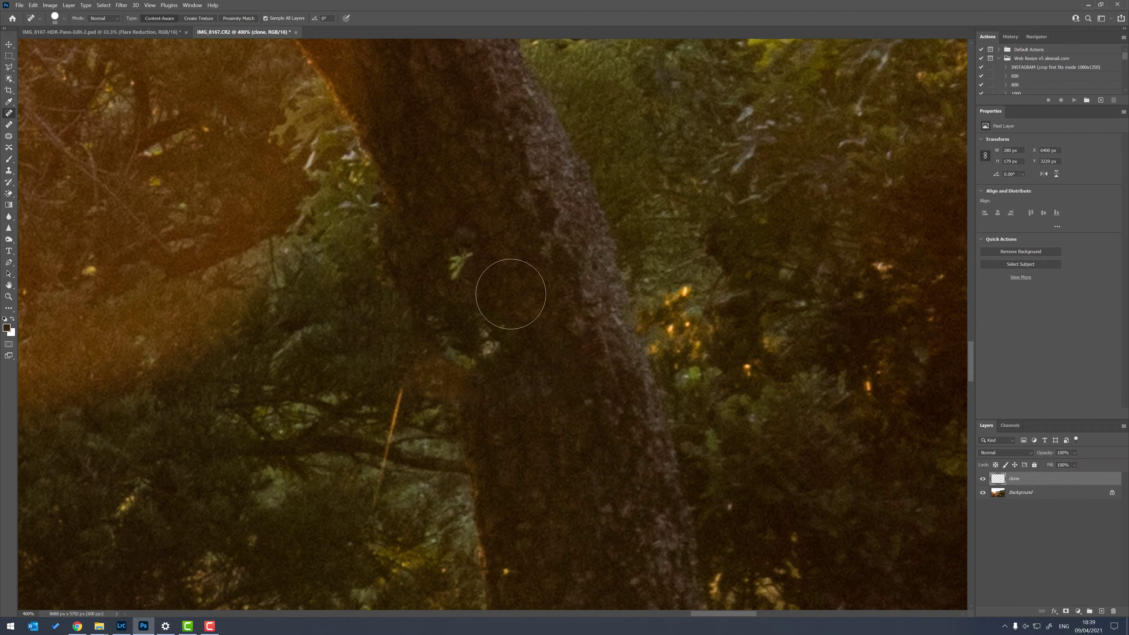
{"action": "left_click_drag", "start_coordinate": [565, 302], "coordinate": [476, 140]}
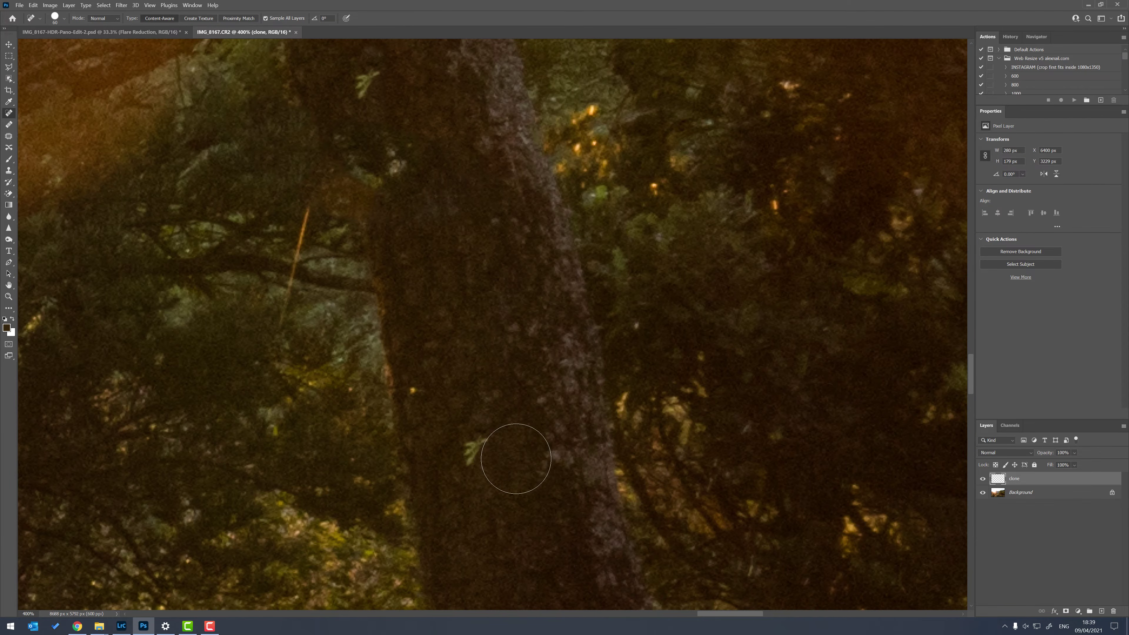
{"action": "left_click_drag", "start_coordinate": [419, 279], "coordinate": [502, 470]}
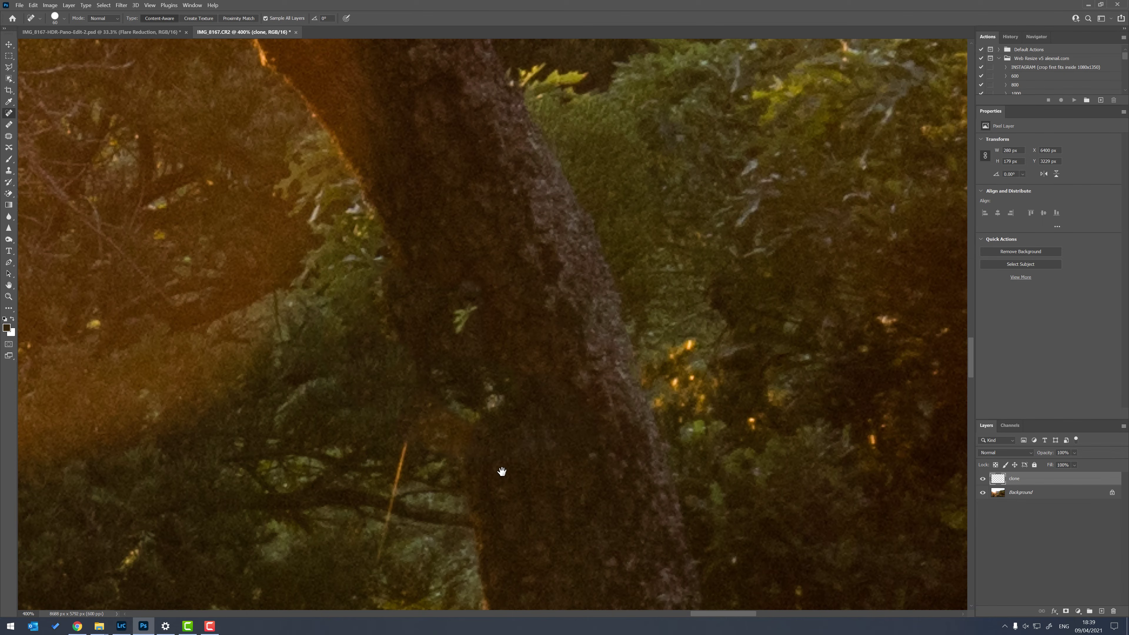
{"action": "key", "text": "ctrl+z"}
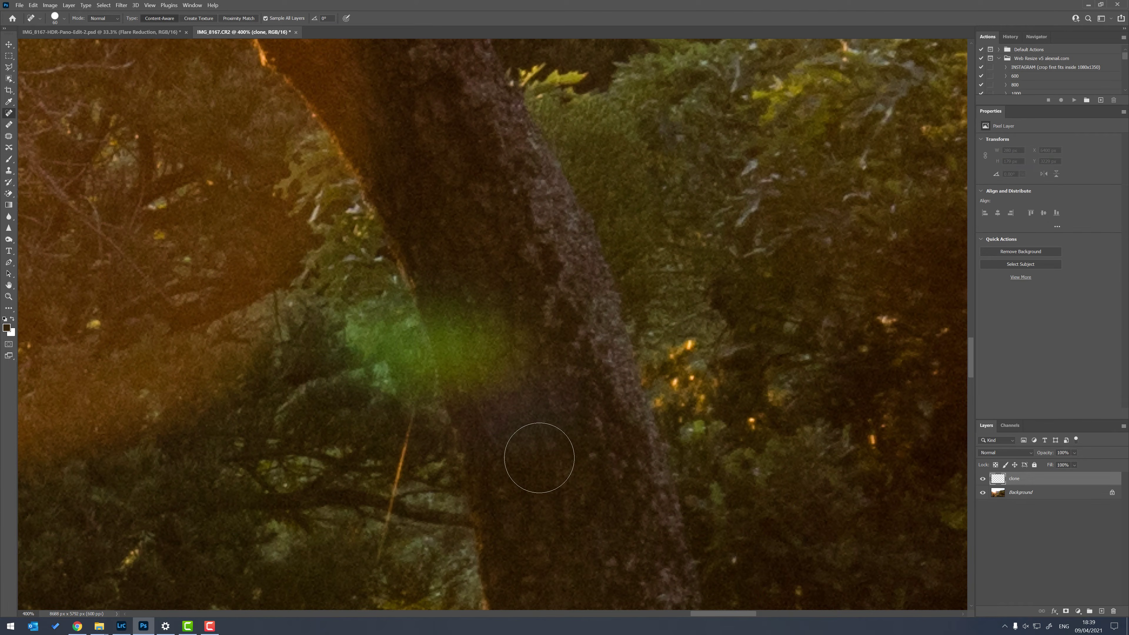
{"action": "mouse_move", "coordinate": [489, 376]}
{"action": "left_mouse_down"}
{"action": "mouse_move", "coordinate": [479, 348]}
{"action": "mouse_move", "coordinate": [512, 293]}
{"action": "left_mouse_up"}
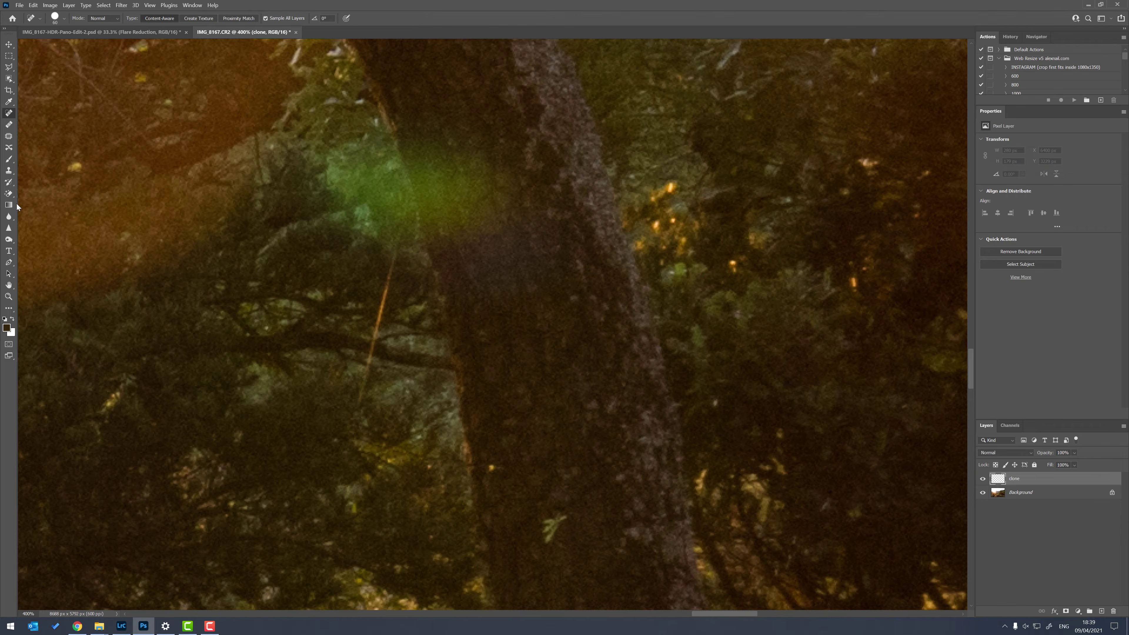
- Use the Clone Stamp to copy the trunk's lit edge and bark from below over the green flare on the trunk
{"action": "left_click", "coordinate": [10, 173]}
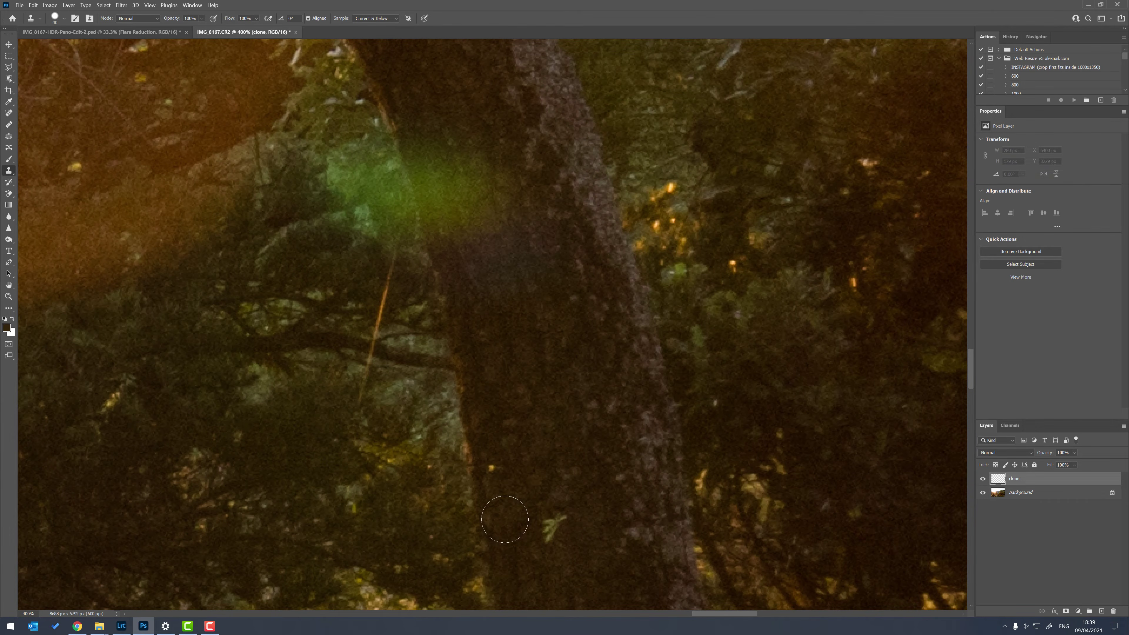
{"action": "mouse_move", "coordinate": [525, 502]}
{"action": "left_mouse_down"}
{"action": "mouse_move", "coordinate": [584, 484]}
{"action": "mouse_move", "coordinate": [573, 400]}
{"action": "mouse_move", "coordinate": [577, 504]}
{"action": "left_mouse_up"}
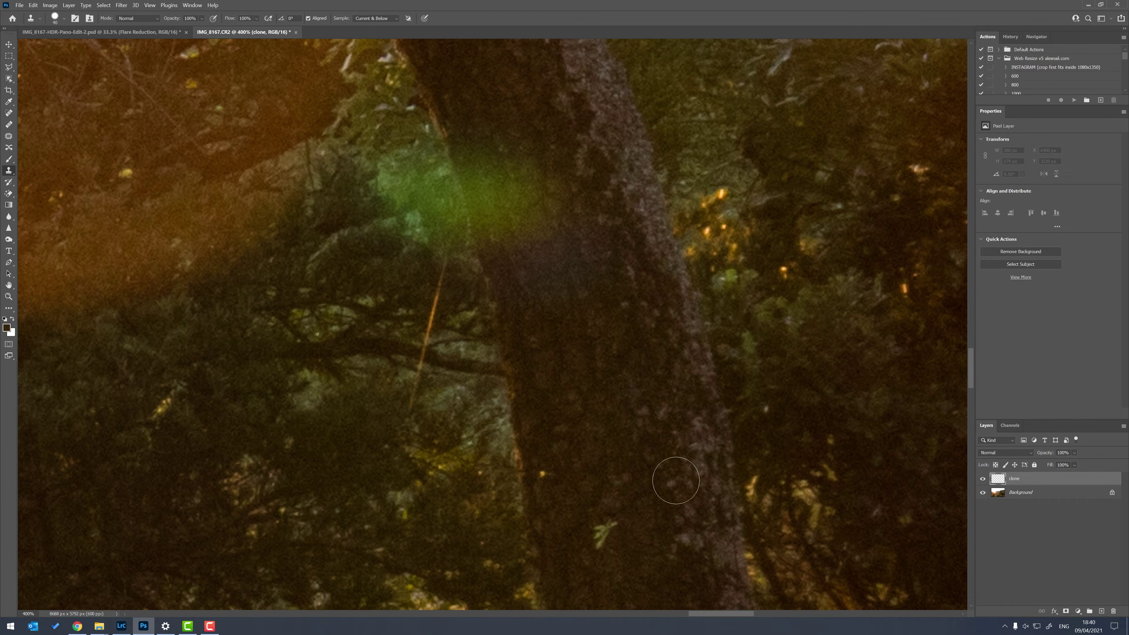
{"action": "left_click_drag", "start_coordinate": [629, 422], "coordinate": [659, 297]}
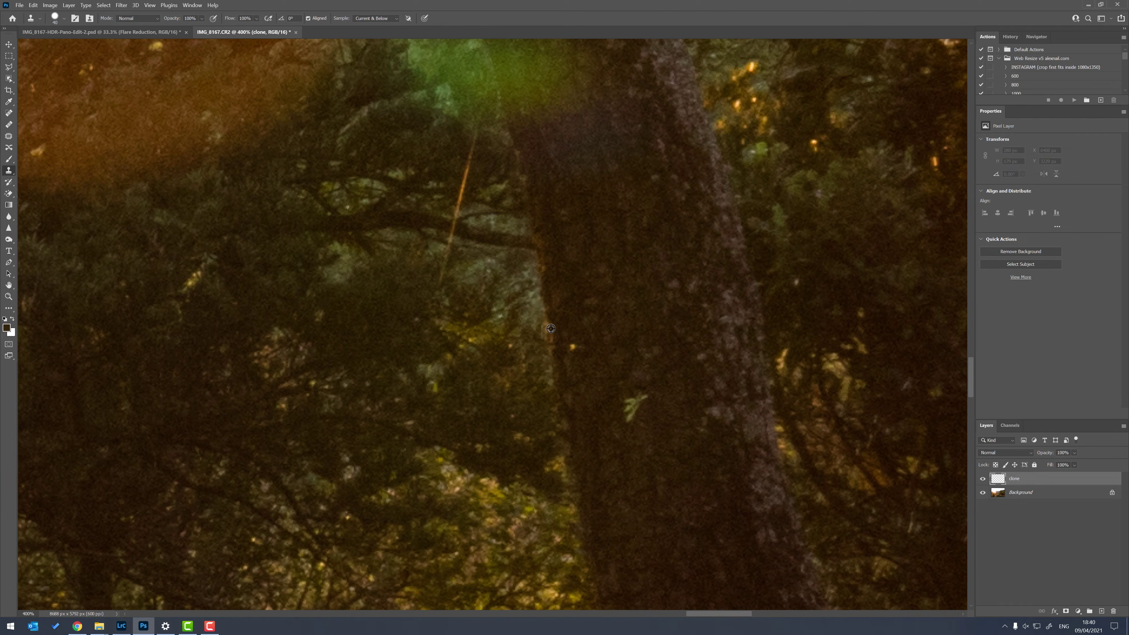
{"action": "left_click", "coordinate": [551, 324], "text": "alt"}
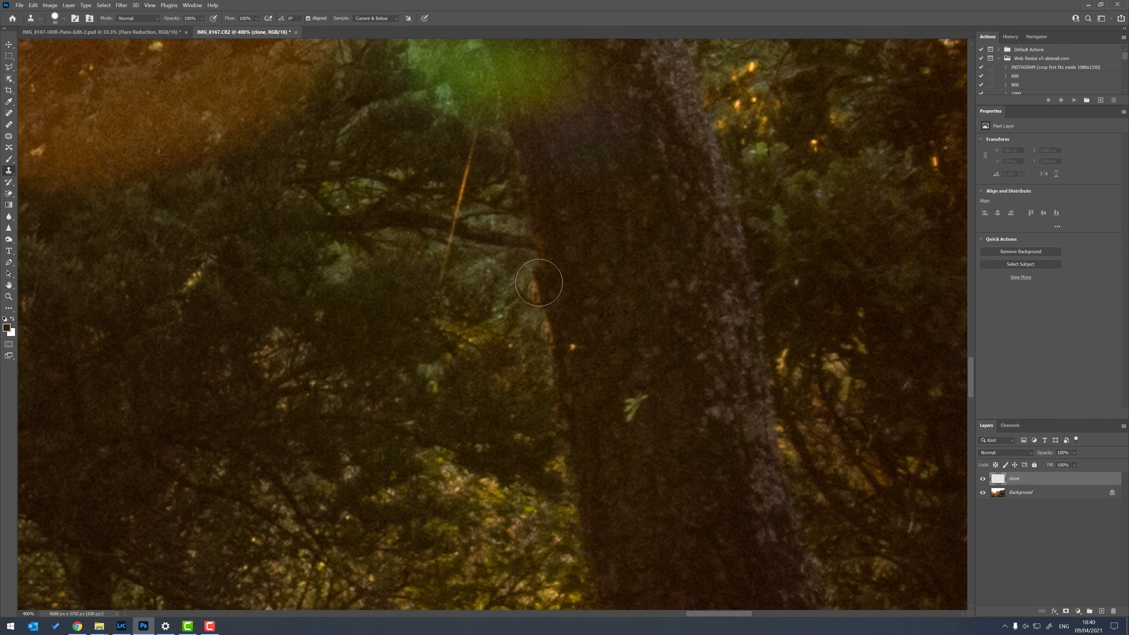
{"action": "mouse_move", "coordinate": [546, 292]}
{"action": "left_mouse_down"}
{"action": "mouse_move", "coordinate": [521, 310]}
{"action": "mouse_move", "coordinate": [547, 304]}
{"action": "mouse_move", "coordinate": [523, 323]}
{"action": "mouse_move", "coordinate": [516, 310]}
{"action": "mouse_move", "coordinate": [543, 309]}
{"action": "mouse_move", "coordinate": [524, 264]}
{"action": "mouse_move", "coordinate": [531, 333]}
{"action": "left_mouse_up"}
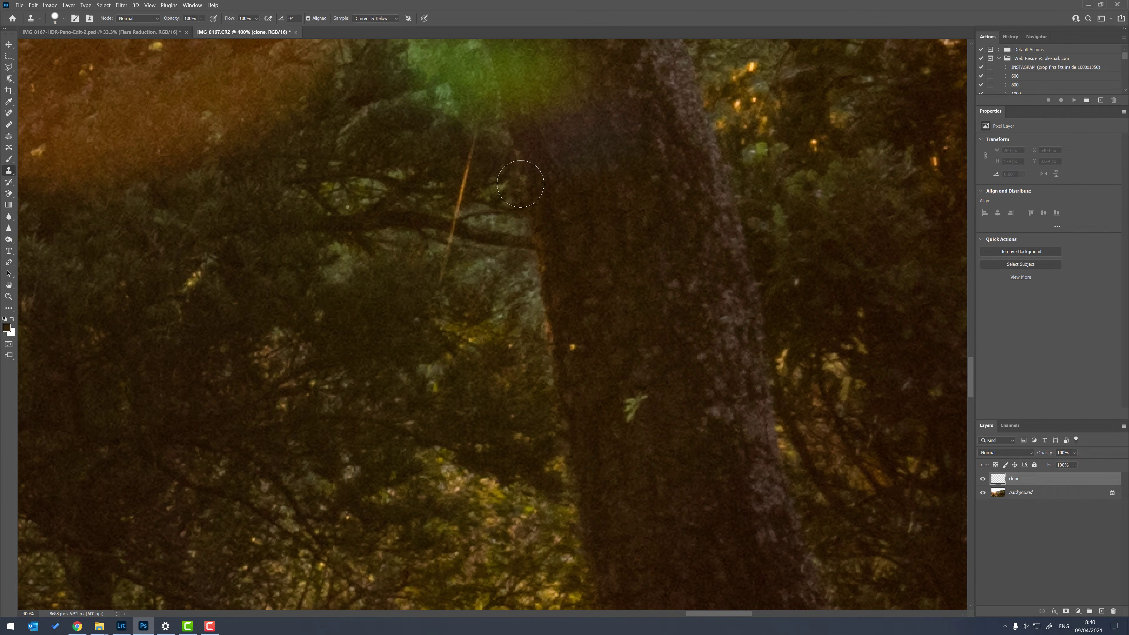
{"action": "mouse_move", "coordinate": [505, 118]}
{"action": "left_mouse_down"}
{"action": "mouse_move", "coordinate": [504, 244]}
{"action": "mouse_move", "coordinate": [521, 285]}
{"action": "mouse_move", "coordinate": [530, 260]}
{"action": "mouse_move", "coordinate": [568, 272]}
{"action": "mouse_move", "coordinate": [575, 261]}
{"action": "mouse_move", "coordinate": [539, 270]}
{"action": "mouse_move", "coordinate": [604, 248]}
{"action": "mouse_move", "coordinate": [605, 224]}
{"action": "mouse_move", "coordinate": [597, 235]}
{"action": "mouse_move", "coordinate": [581, 222]}
{"action": "mouse_move", "coordinate": [603, 220]}
{"action": "mouse_move", "coordinate": [619, 200]}
{"action": "mouse_move", "coordinate": [615, 216]}
{"action": "mouse_move", "coordinate": [611, 191]}
{"action": "mouse_move", "coordinate": [592, 214]}
{"action": "mouse_move", "coordinate": [564, 214]}
{"action": "mouse_move", "coordinate": [541, 233]}
{"action": "mouse_move", "coordinate": [540, 217]}
{"action": "mouse_move", "coordinate": [532, 230]}
{"action": "mouse_move", "coordinate": [515, 203]}
{"action": "mouse_move", "coordinate": [496, 216]}
{"action": "mouse_move", "coordinate": [516, 172]}
{"action": "mouse_move", "coordinate": [536, 220]}
{"action": "mouse_move", "coordinate": [495, 189]}
{"action": "mouse_move", "coordinate": [540, 174]}
{"action": "mouse_move", "coordinate": [523, 119]}
{"action": "mouse_move", "coordinate": [564, 189]}
{"action": "mouse_move", "coordinate": [593, 159]}
{"action": "mouse_move", "coordinate": [553, 122]}
{"action": "mouse_move", "coordinate": [520, 121]}
{"action": "mouse_move", "coordinate": [519, 148]}
{"action": "mouse_move", "coordinate": [520, 122]}
{"action": "mouse_move", "coordinate": [512, 132]}
{"action": "mouse_move", "coordinate": [507, 118]}
{"action": "mouse_move", "coordinate": [512, 172]}
{"action": "mouse_move", "coordinate": [494, 126]}
{"action": "mouse_move", "coordinate": [496, 151]}
{"action": "mouse_move", "coordinate": [538, 142]}
{"action": "left_mouse_up"}
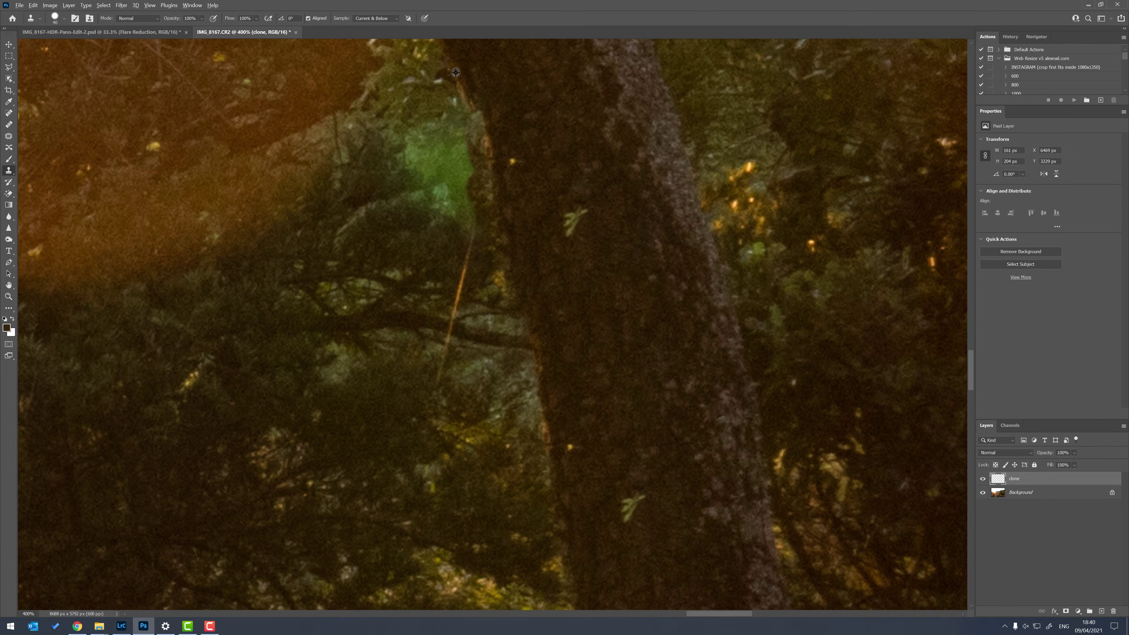
- Refine the cloned trunk edge with a smaller Clone Stamp brush and cover the duplicated leaf on the bark
{"action": "left_click_drag", "start_coordinate": [478, 129], "coordinate": [485, 155]}
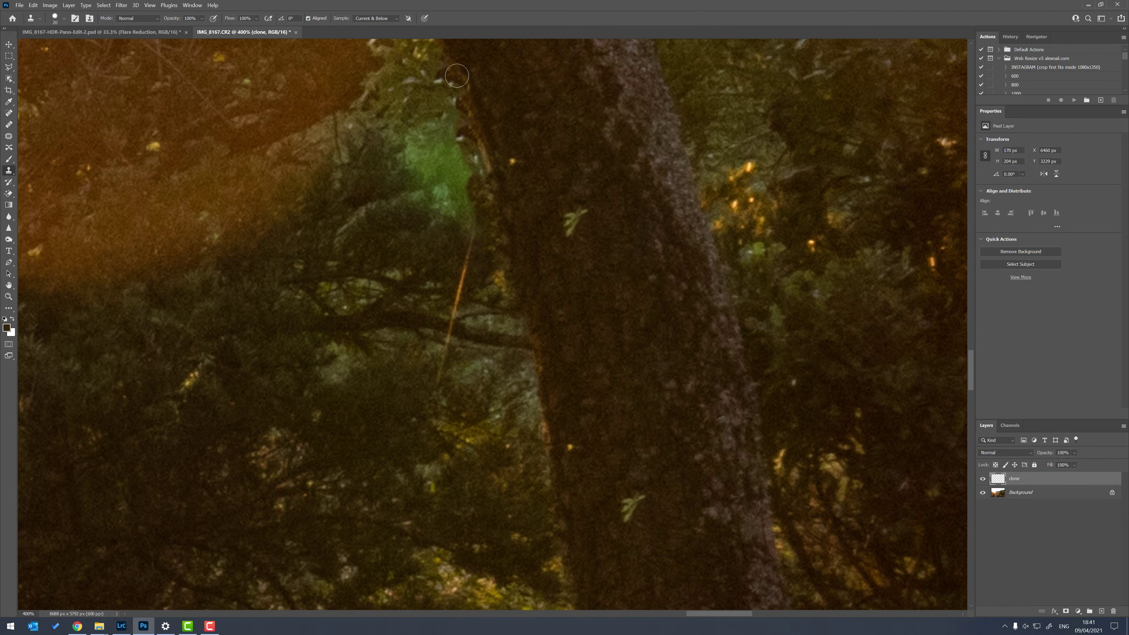
{"action": "left_click_drag", "start_coordinate": [608, 324], "coordinate": [531, 237]}
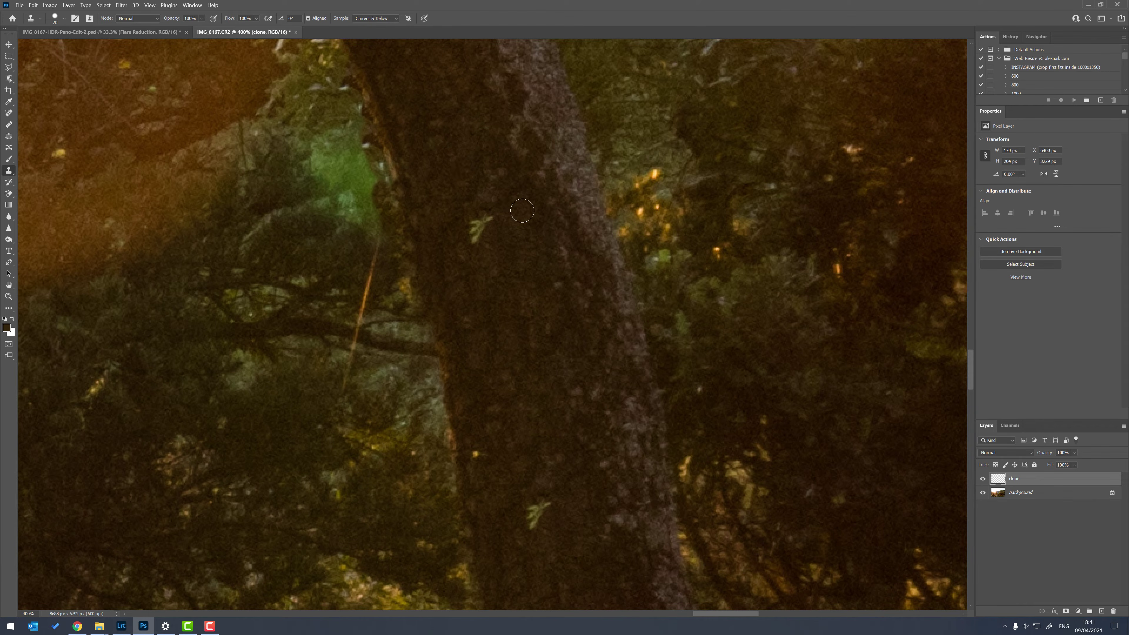
{"action": "left_click_drag", "start_coordinate": [475, 236], "coordinate": [486, 217]}
{"action": "mouse_move", "coordinate": [473, 306]}
{"action": "left_mouse_down"}
{"action": "mouse_move", "coordinate": [579, 353]}
{"action": "mouse_move", "coordinate": [565, 272]}
{"action": "mouse_move", "coordinate": [600, 254]}
{"action": "left_mouse_up"}
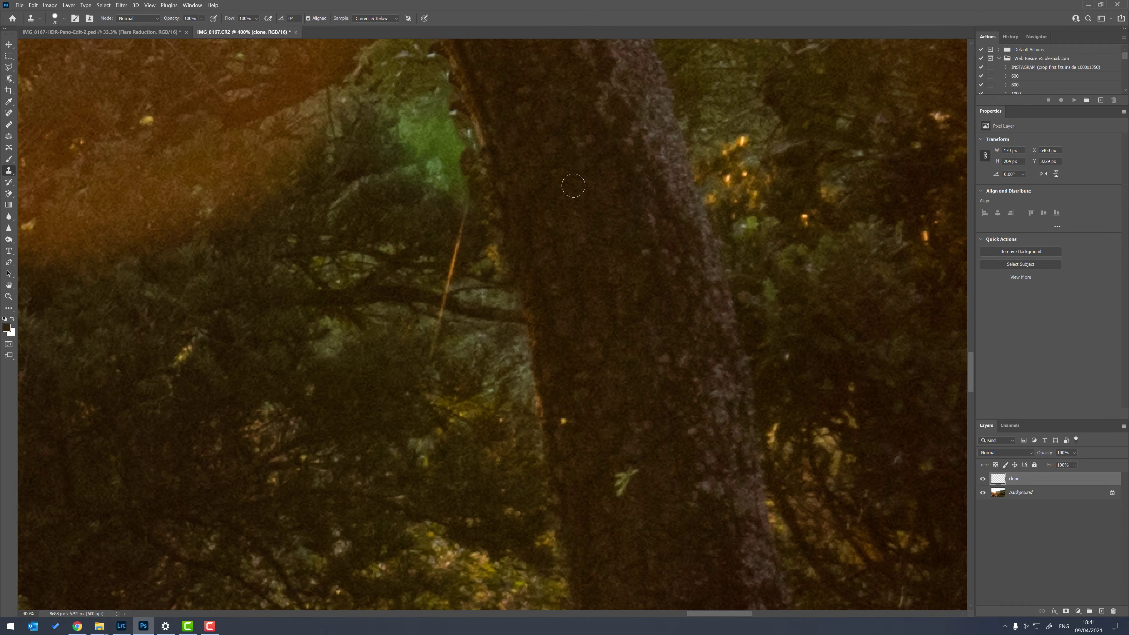
- Clone nearby dark foliage and leaves over the remaining green flare beside the trunk, resampling the source for each patch
{"action": "left_click_drag", "start_coordinate": [536, 284], "coordinate": [558, 402]}
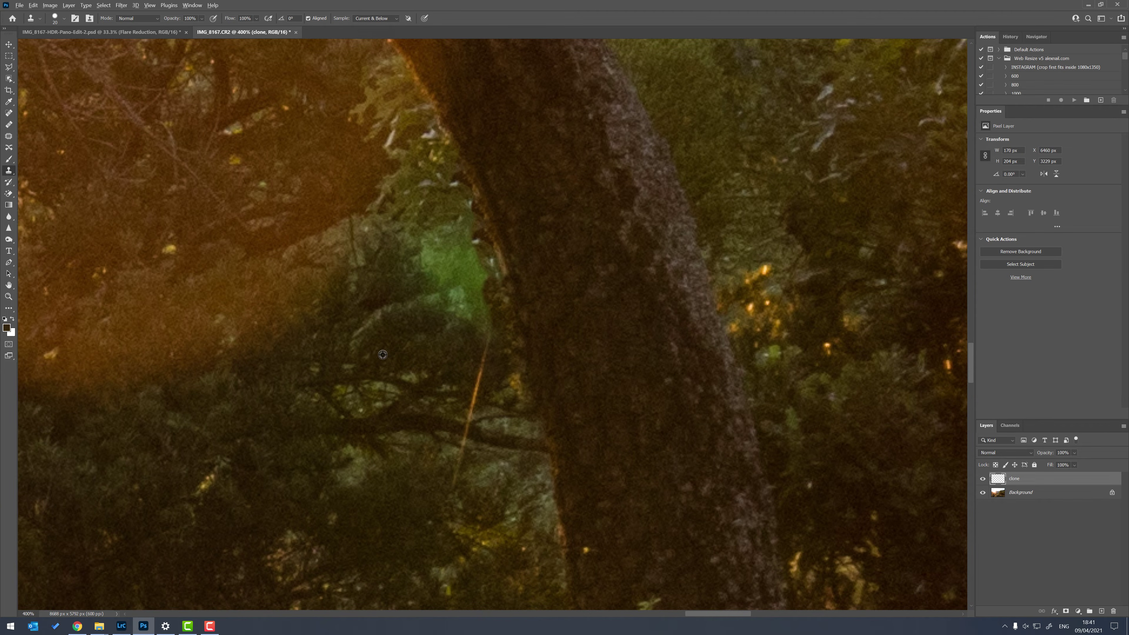
{"action": "mouse_move", "coordinate": [436, 300]}
{"action": "left_mouse_down"}
{"action": "mouse_move", "coordinate": [464, 323]}
{"action": "mouse_move", "coordinate": [415, 300]}
{"action": "mouse_move", "coordinate": [439, 330]}
{"action": "mouse_move", "coordinate": [426, 324]}
{"action": "mouse_move", "coordinate": [421, 311]}
{"action": "mouse_move", "coordinate": [485, 335]}
{"action": "mouse_move", "coordinate": [477, 300]}
{"action": "mouse_move", "coordinate": [468, 305]}
{"action": "mouse_move", "coordinate": [476, 286]}
{"action": "mouse_move", "coordinate": [436, 284]}
{"action": "mouse_move", "coordinate": [478, 283]}
{"action": "mouse_move", "coordinate": [460, 275]}
{"action": "mouse_move", "coordinate": [387, 294]}
{"action": "left_mouse_up"}
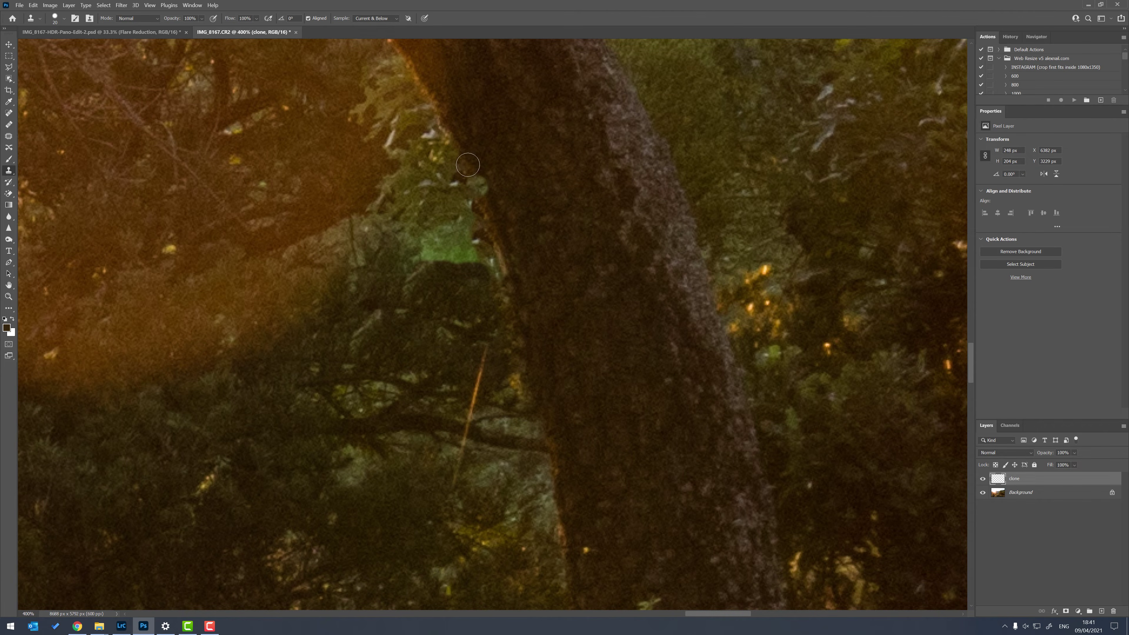
{"action": "left_click", "coordinate": [429, 199], "text": "alt"}
{"action": "left_click_drag", "start_coordinate": [438, 227], "coordinate": [461, 222]}
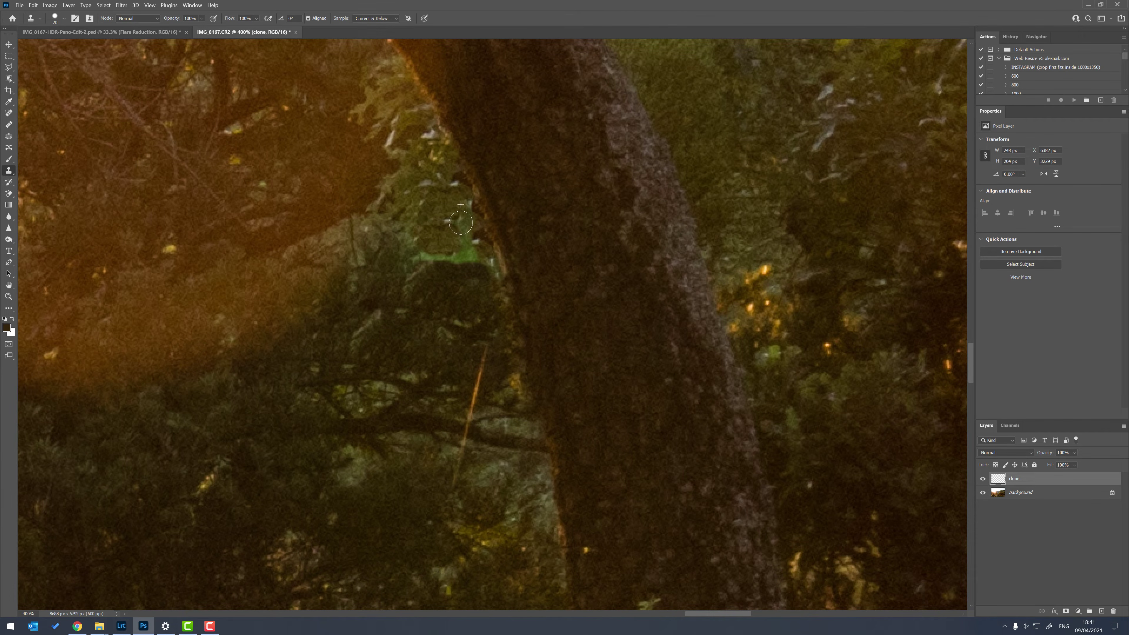
{"action": "left_click", "coordinate": [443, 206], "text": "alt"}
{"action": "left_click", "coordinate": [416, 225], "text": "alt"}
{"action": "left_click_drag", "start_coordinate": [422, 257], "coordinate": [469, 256]}
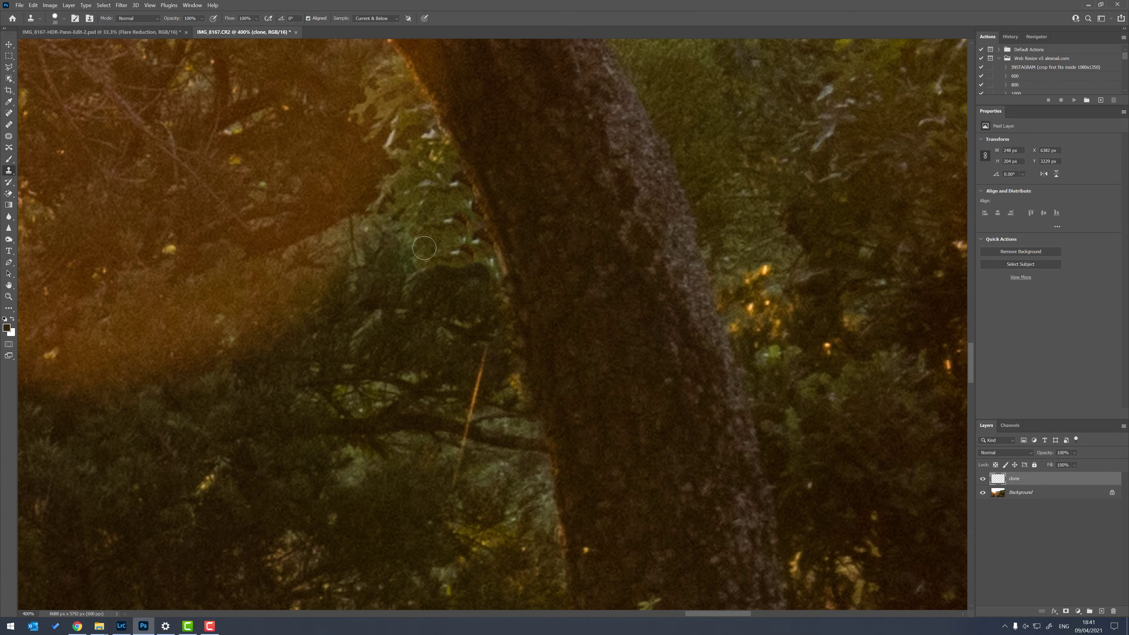
- Clone neighbouring leaves and foliage over the faint green patch beside the trunk's lit edge, resampling the source
{"action": "left_click", "coordinate": [420, 214], "text": "alt"}
{"action": "mouse_move", "coordinate": [470, 259]}
{"action": "left_mouse_down"}
{"action": "mouse_move", "coordinate": [411, 260]}
{"action": "mouse_move", "coordinate": [406, 239]}
{"action": "left_mouse_up"}
{"action": "left_click", "coordinate": [417, 232], "text": "alt"}
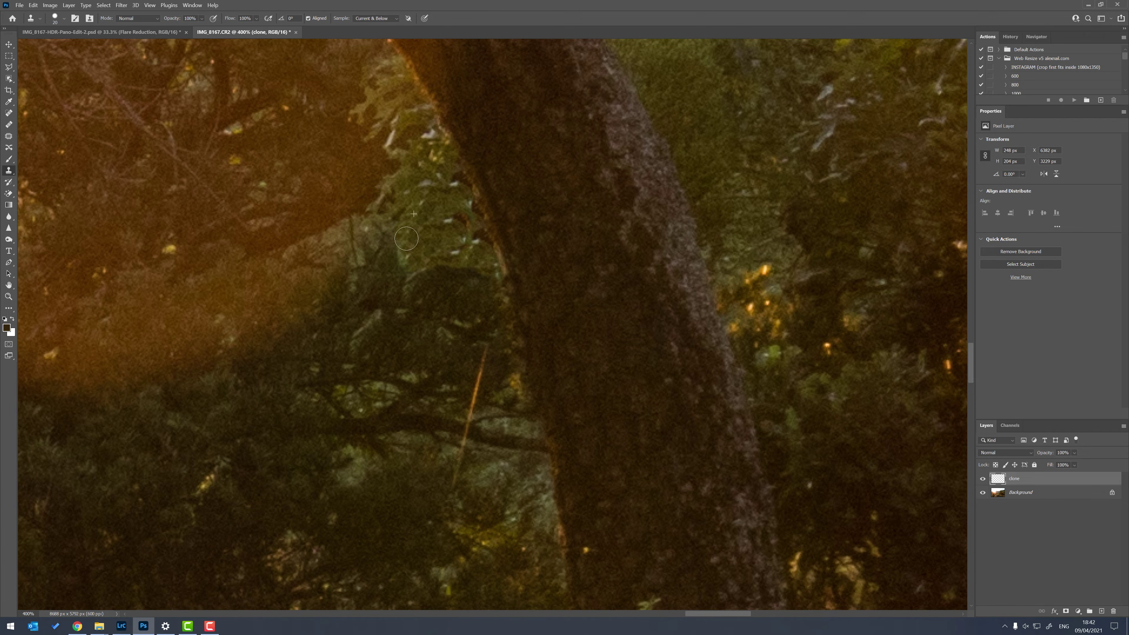
{"action": "left_click", "coordinate": [439, 262]}
- Blend the cloned foliage beside the trunk with Clone Stamp strokes at 50% opacity, sampling the darker foliage just below
{"action": "left_click", "coordinate": [436, 294], "text": "alt"}
{"action": "key", "text": "5"}
{"action": "mouse_move", "coordinate": [428, 290]}
{"action": "left_mouse_down"}
{"action": "mouse_move", "coordinate": [412, 261]}
{"action": "mouse_move", "coordinate": [452, 269]}
{"action": "mouse_move", "coordinate": [429, 295]}
{"action": "mouse_move", "coordinate": [396, 252]}
{"action": "mouse_move", "coordinate": [410, 288]}
{"action": "mouse_move", "coordinate": [422, 271]}
{"action": "mouse_move", "coordinate": [482, 273]}
{"action": "left_mouse_up"}
{"action": "left_click", "coordinate": [454, 252]}
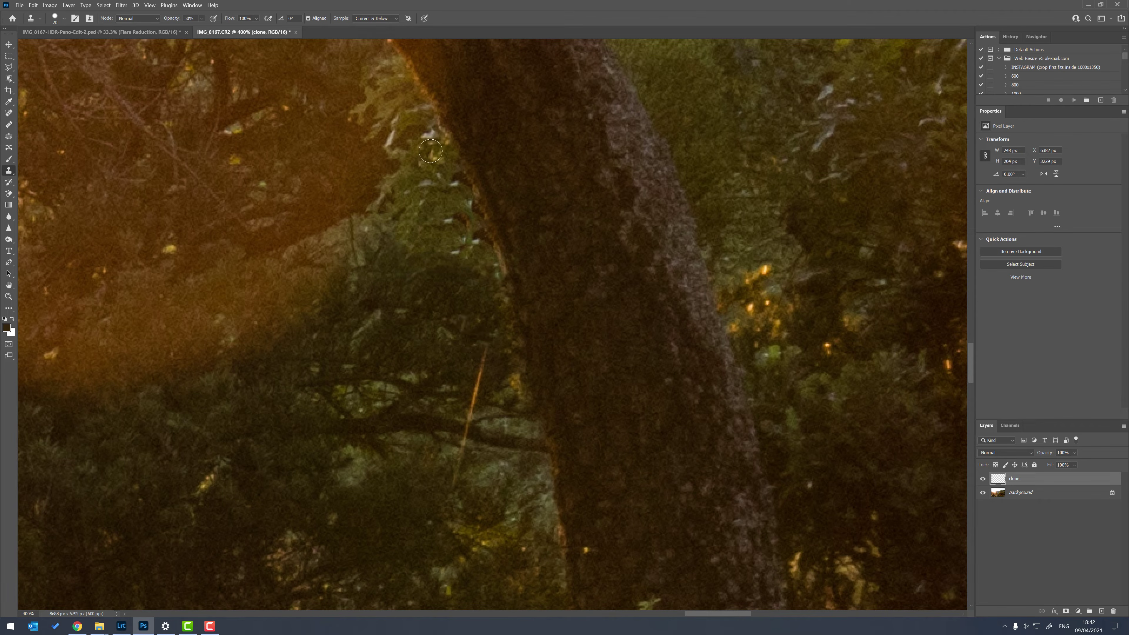
{"action": "left_click_drag", "start_coordinate": [428, 234], "coordinate": [406, 243]}
- Compare the photo with and without the clone layer, and delete that layer
{"action": "key", "text": "ctrl+minus"}
{"action": "key", "text": "ctrl+minus"}
{"action": "key", "text": "ctrl+minus"}
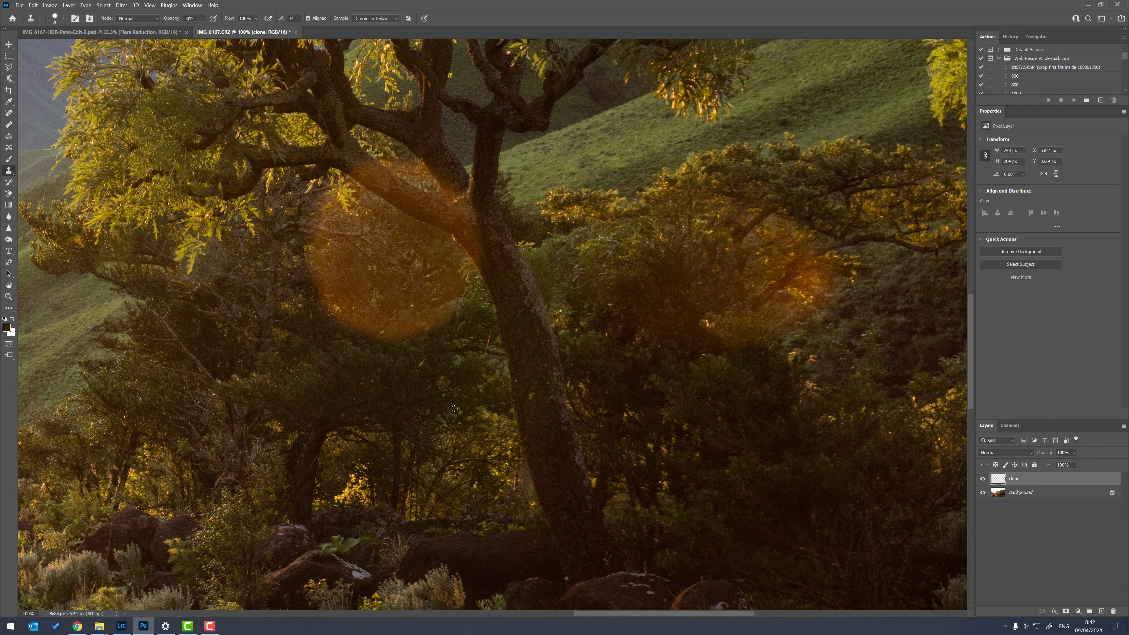
{"action": "left_click", "coordinate": [983, 480]}
{"action": "left_click", "coordinate": [983, 480]}
{"action": "key", "text": "Delete"}
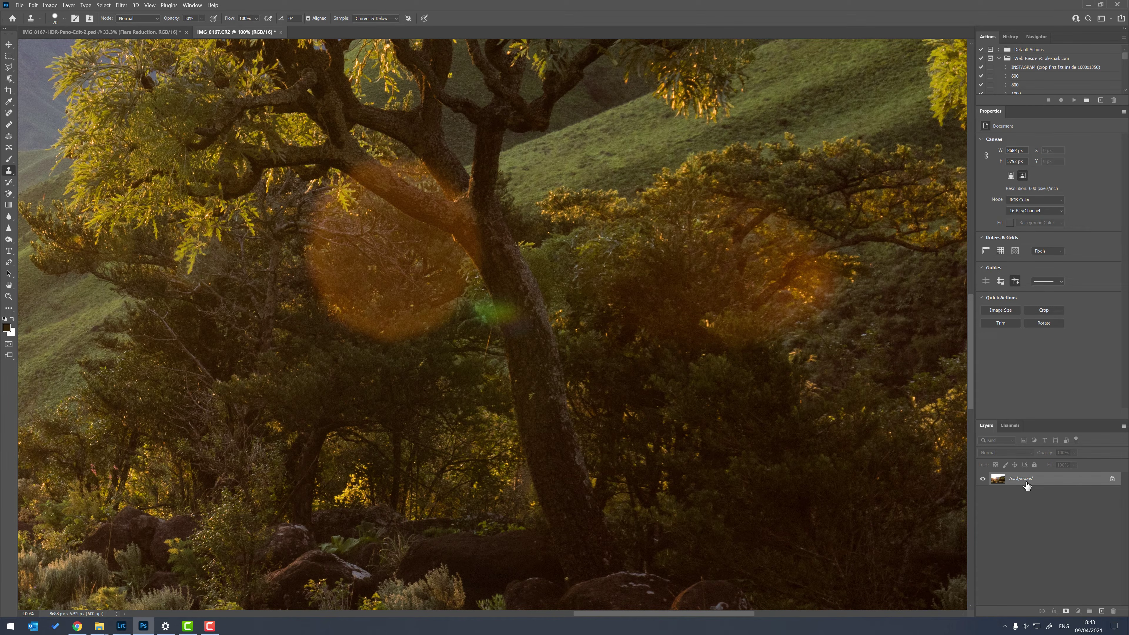
- Duplicate the background twice, naming the lower copy "colour" and the upper copy "detail"
{"action": "key", "text": "ctrl+j"}
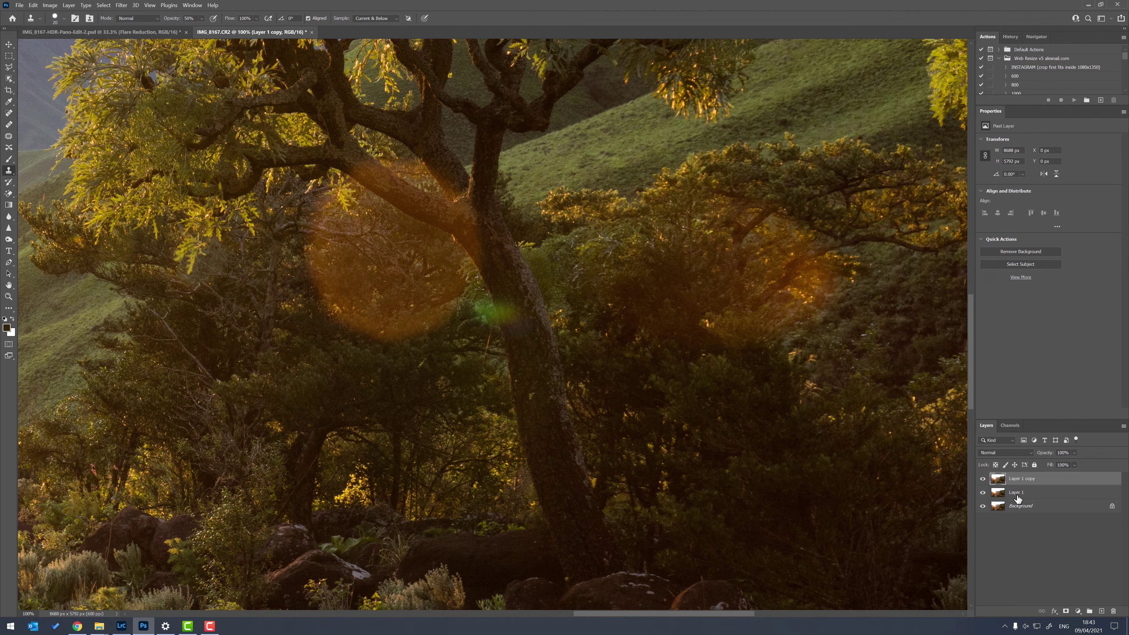
{"action": "double_click", "coordinate": [1013, 493]}
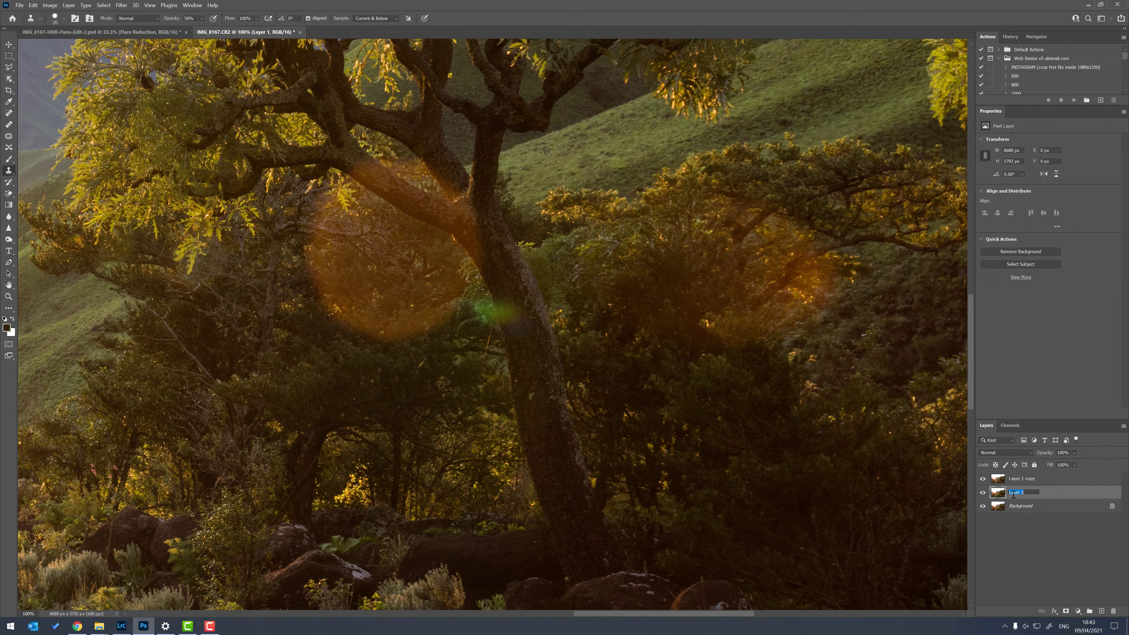
{"action": "type", "text": "colour"}
{"action": "double_click", "coordinate": [1022, 479]}
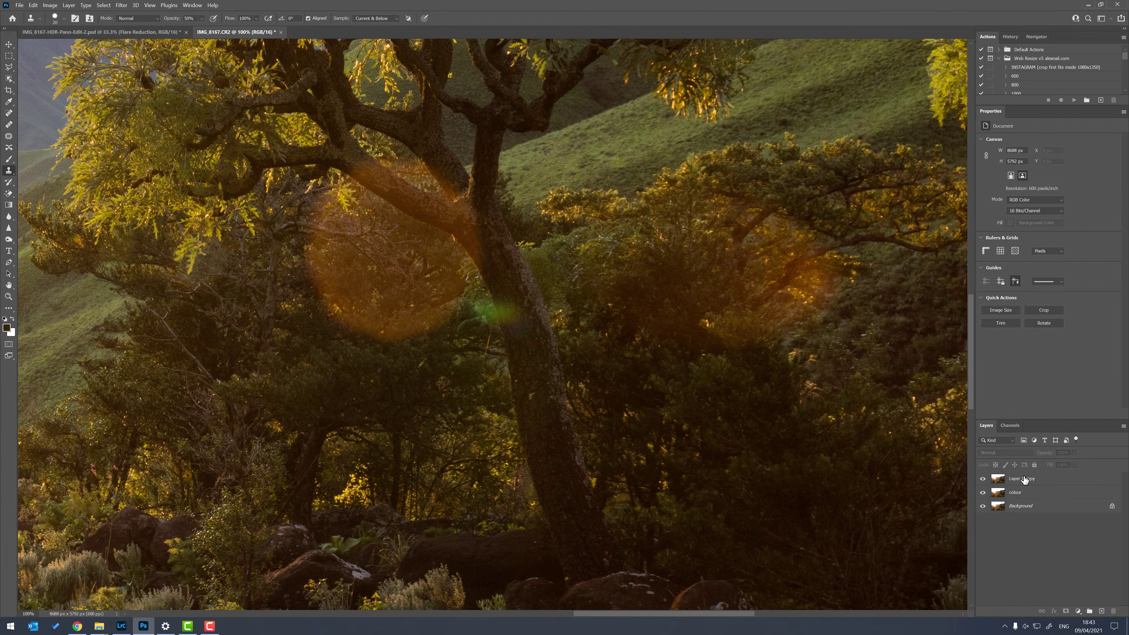
{"action": "type", "text": "detail"}
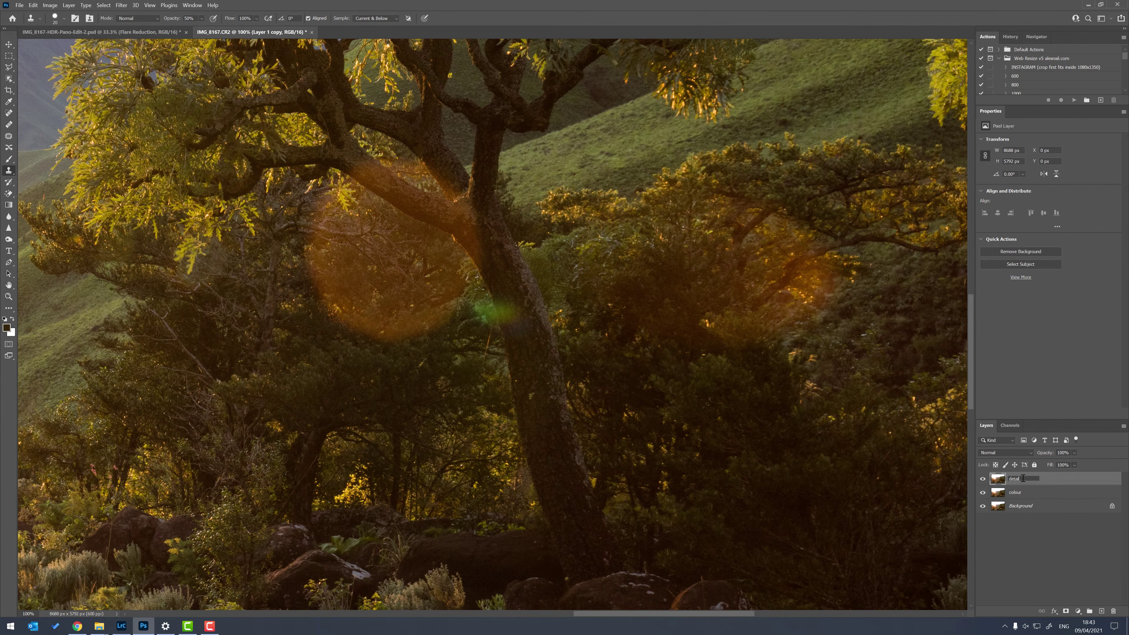
- Hide the detail layer and apply a Gaussian Blur with a 9.4-pixel radius to the colour layer
{"action": "left_click", "coordinate": [983, 479]}
{"action": "left_click", "coordinate": [1005, 495]}
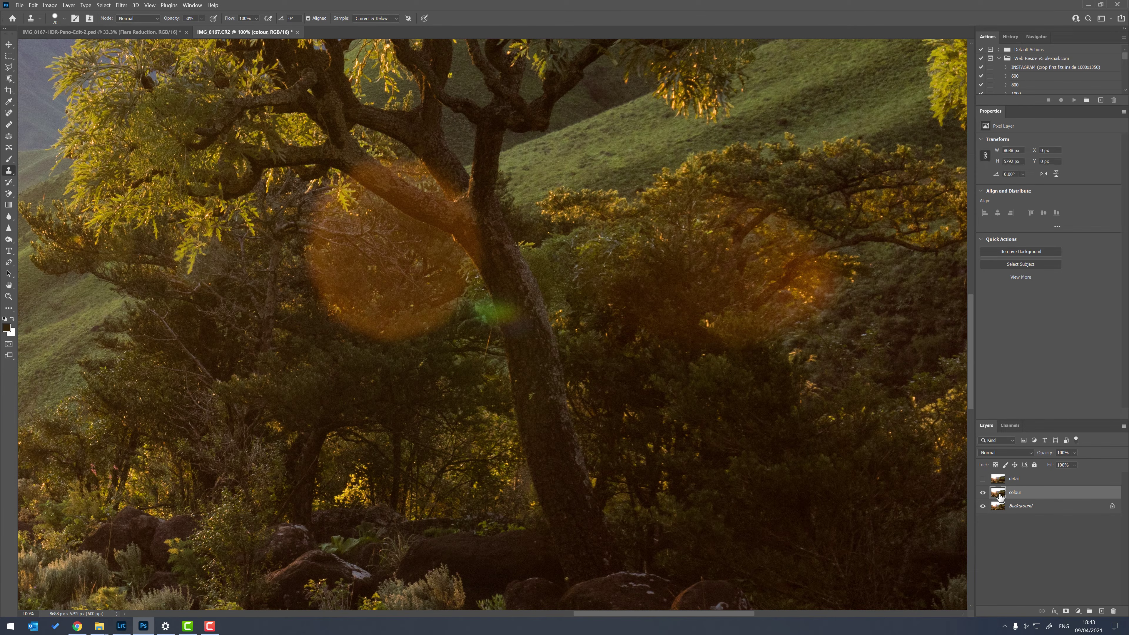
{"action": "left_click_drag", "start_coordinate": [396, 179], "coordinate": [552, 404]}
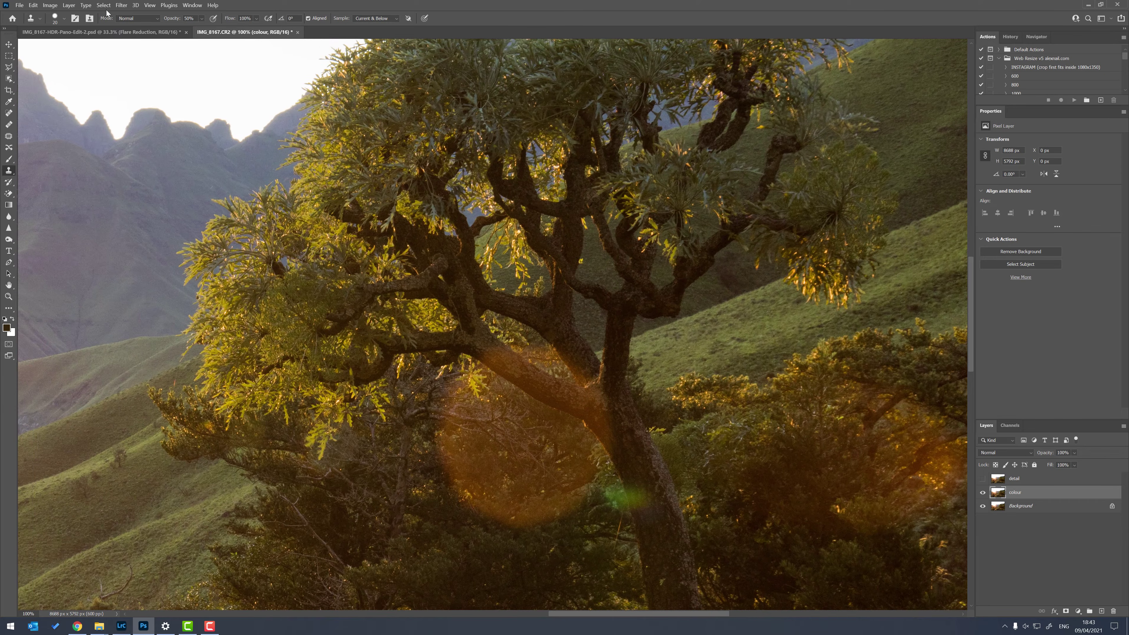
{"action": "left_click", "coordinate": [121, 5]}
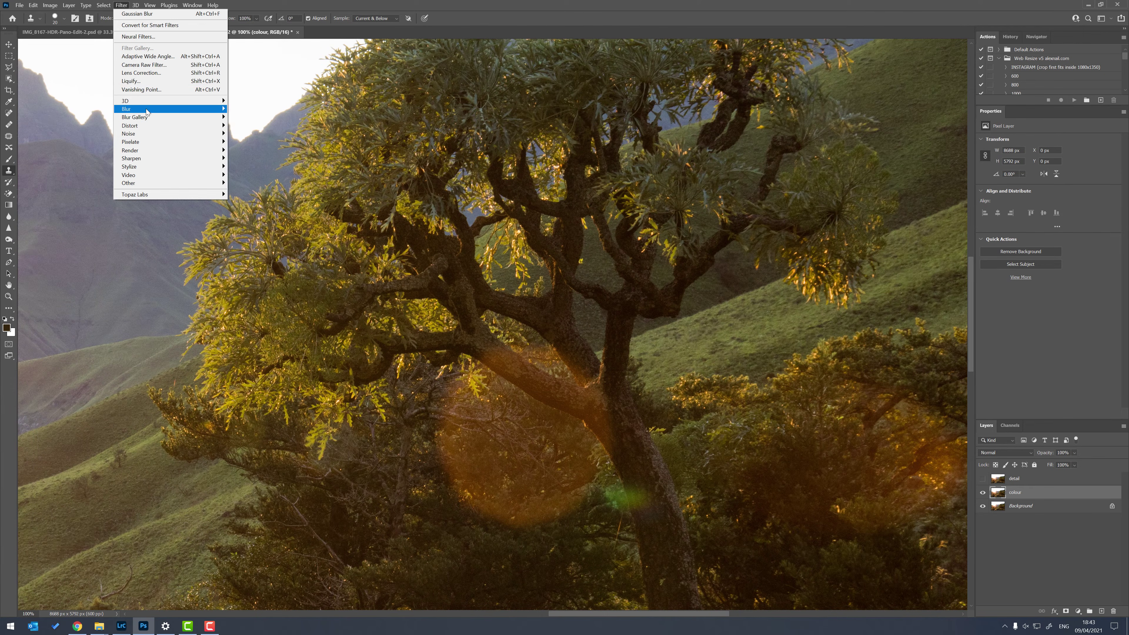
{"action": "mouse_move", "coordinate": [200, 109]}
{"action": "left_click", "coordinate": [252, 142]}
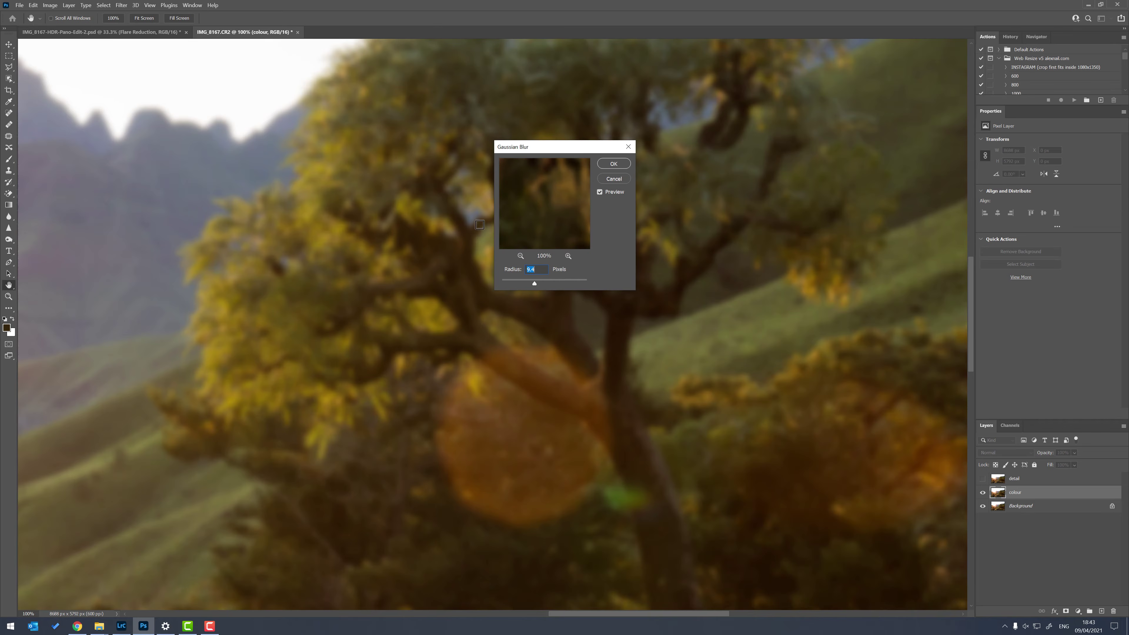
{"action": "left_click_drag", "start_coordinate": [549, 146], "coordinate": [617, 132]}
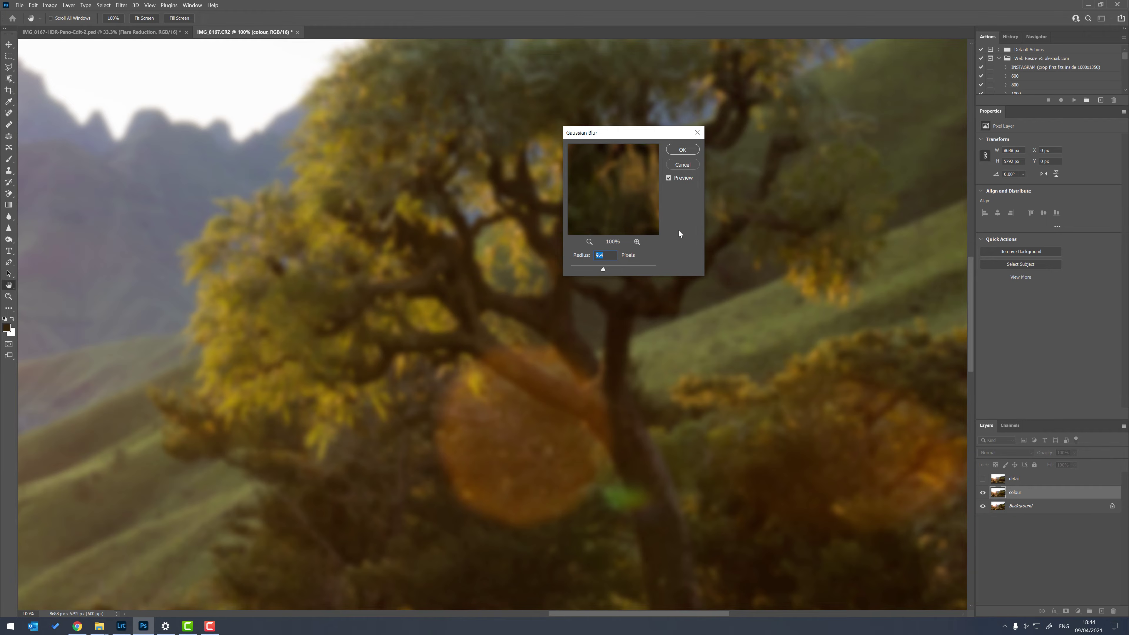
{"action": "left_click", "coordinate": [683, 150]}
{"action": "key", "text": "s"}
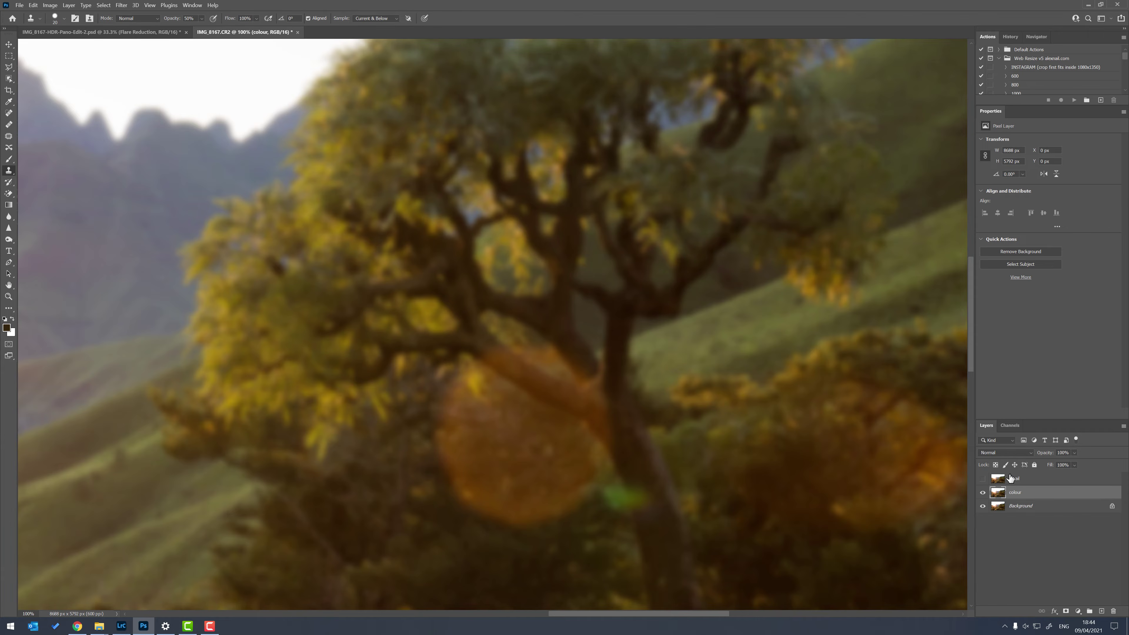
- Show the detail layer and run Apply Image on it from the colour layer, RGB channel inverted, blending Add, scale 2, offset 0
{"action": "left_click", "coordinate": [1010, 478]}
{"action": "left_click", "coordinate": [982, 479]}
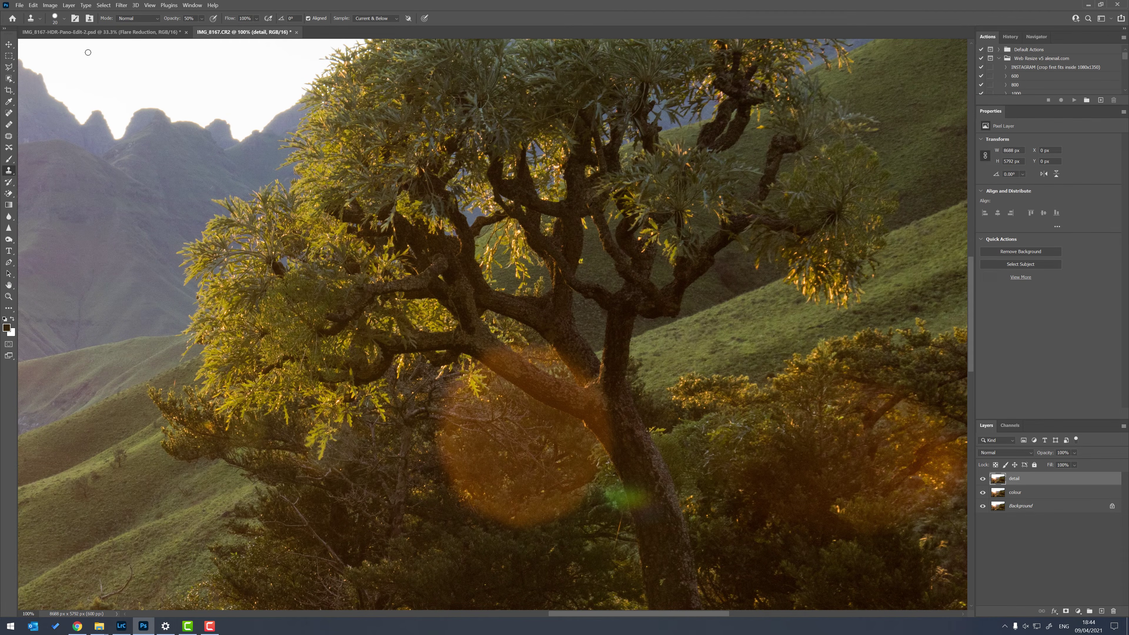
{"action": "left_click", "coordinate": [50, 6]}
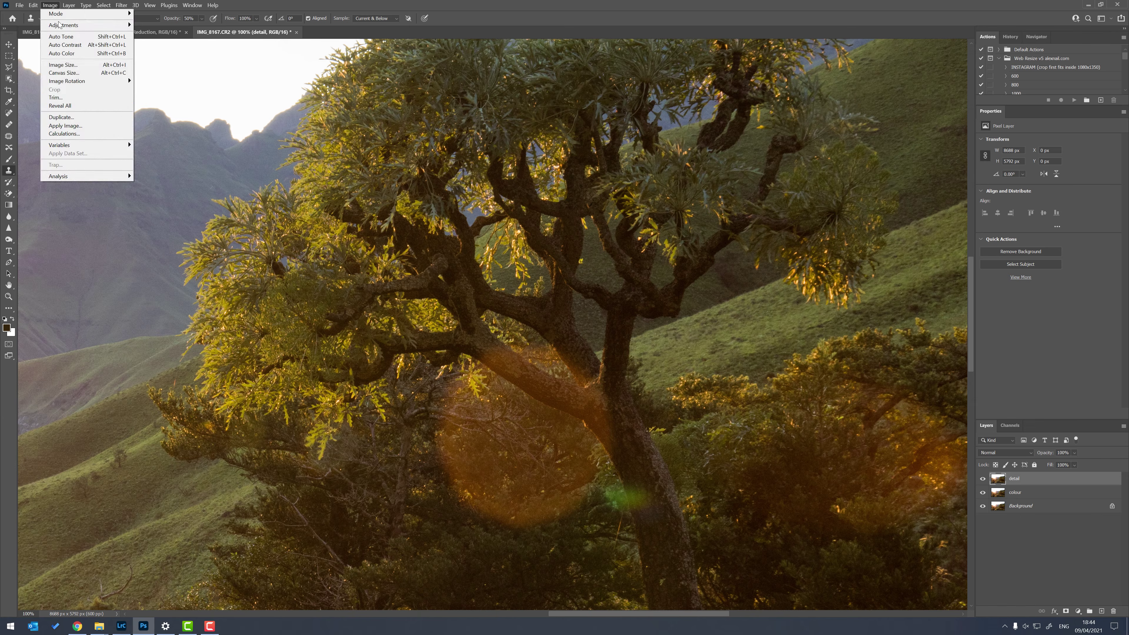
{"action": "left_click", "coordinate": [65, 126]}
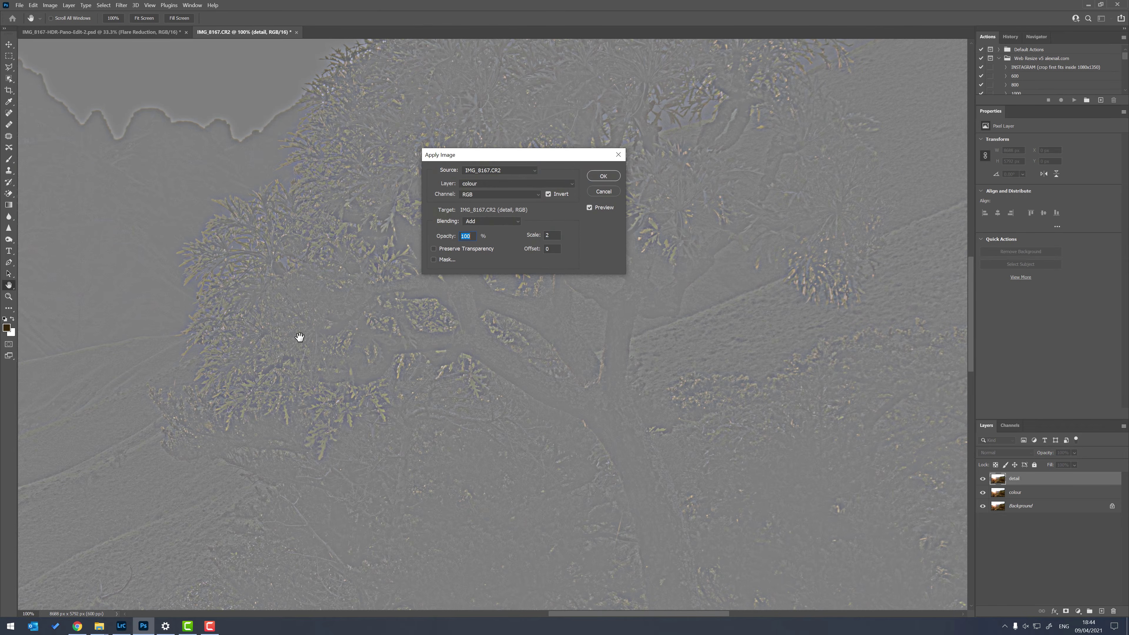
{"action": "left_click_drag", "start_coordinate": [547, 156], "coordinate": [488, 210]}
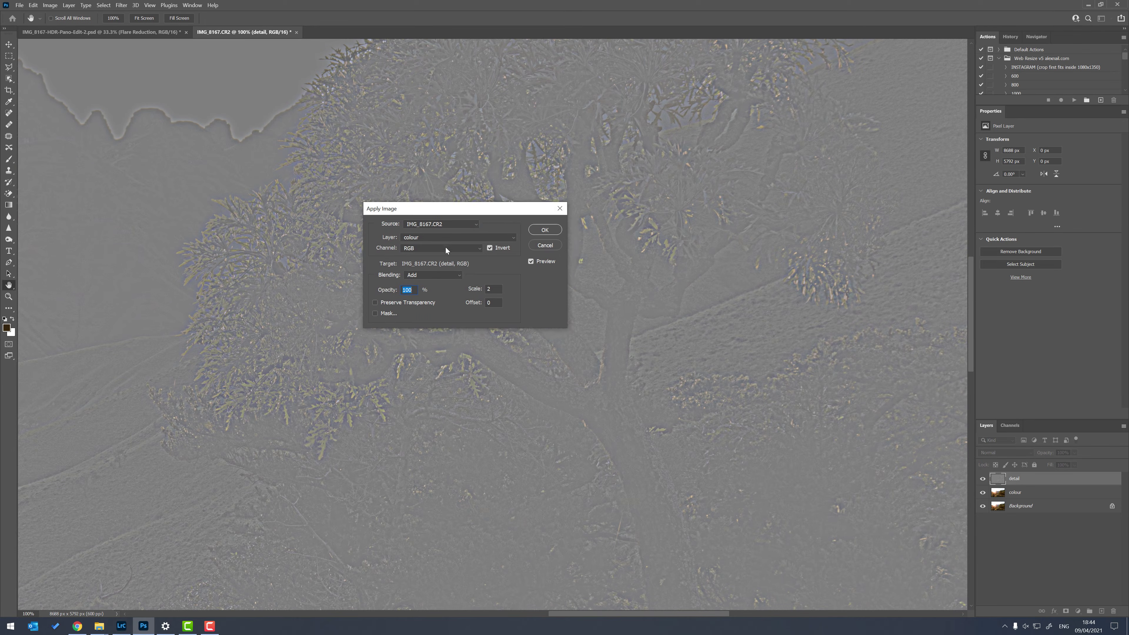
{"action": "left_click", "coordinate": [513, 236]}
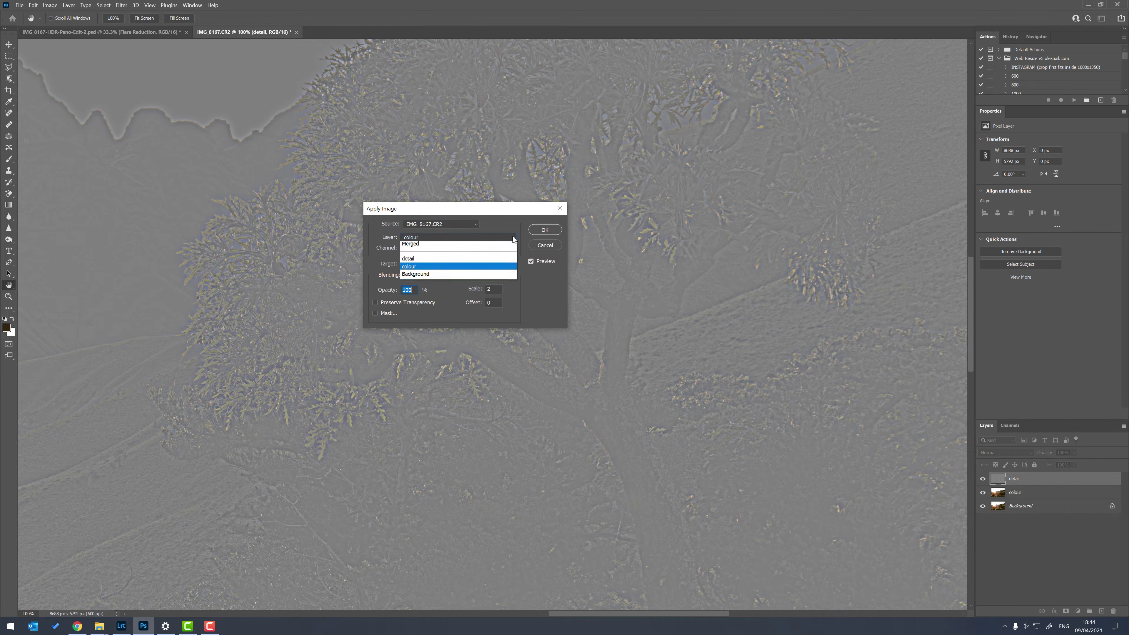
{"action": "left_click", "coordinate": [408, 269]}
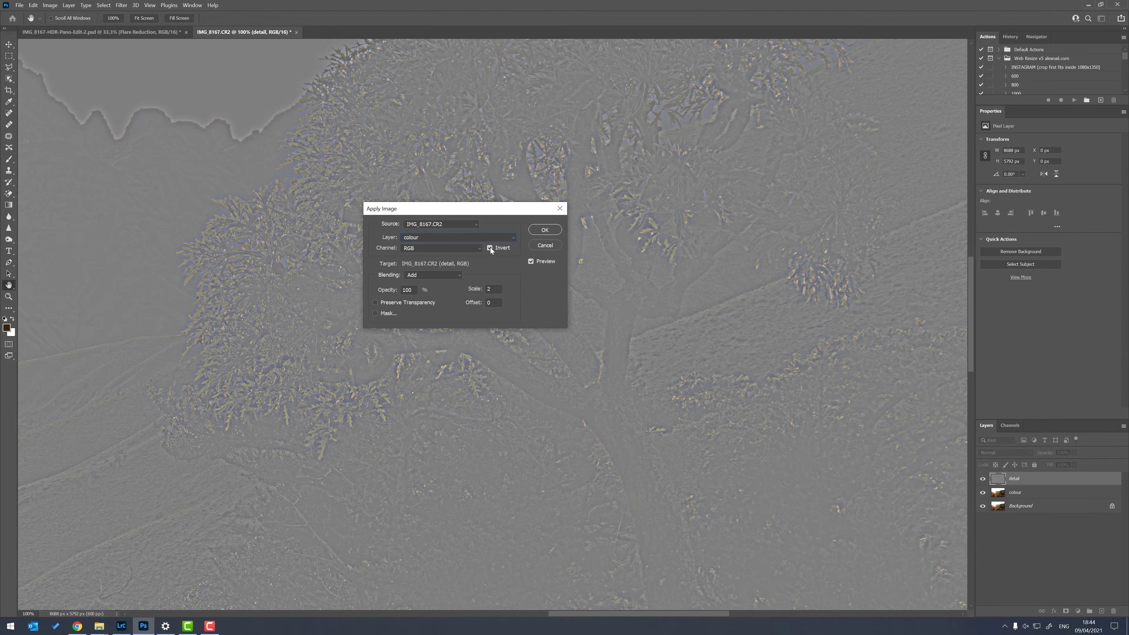
{"action": "left_click", "coordinate": [458, 275]}
{"action": "left_click", "coordinate": [422, 452]}
{"action": "left_click", "coordinate": [551, 230]}
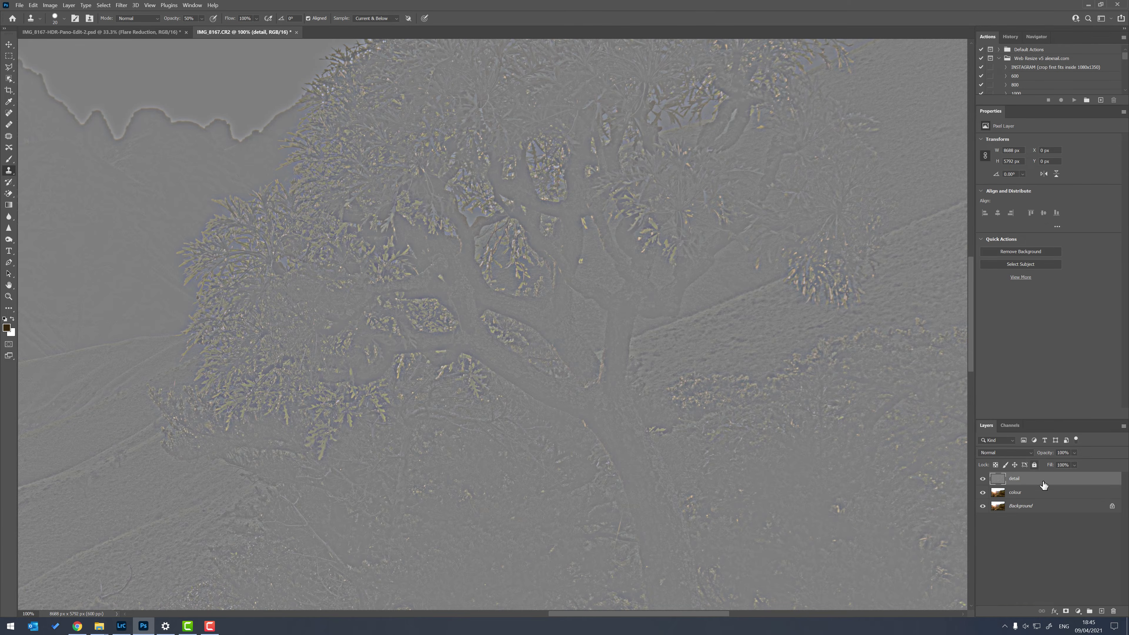
- Set the detail layer's blend mode to Linear Light and toggle its visibility to check the separation
{"action": "left_click", "coordinate": [1031, 452]}
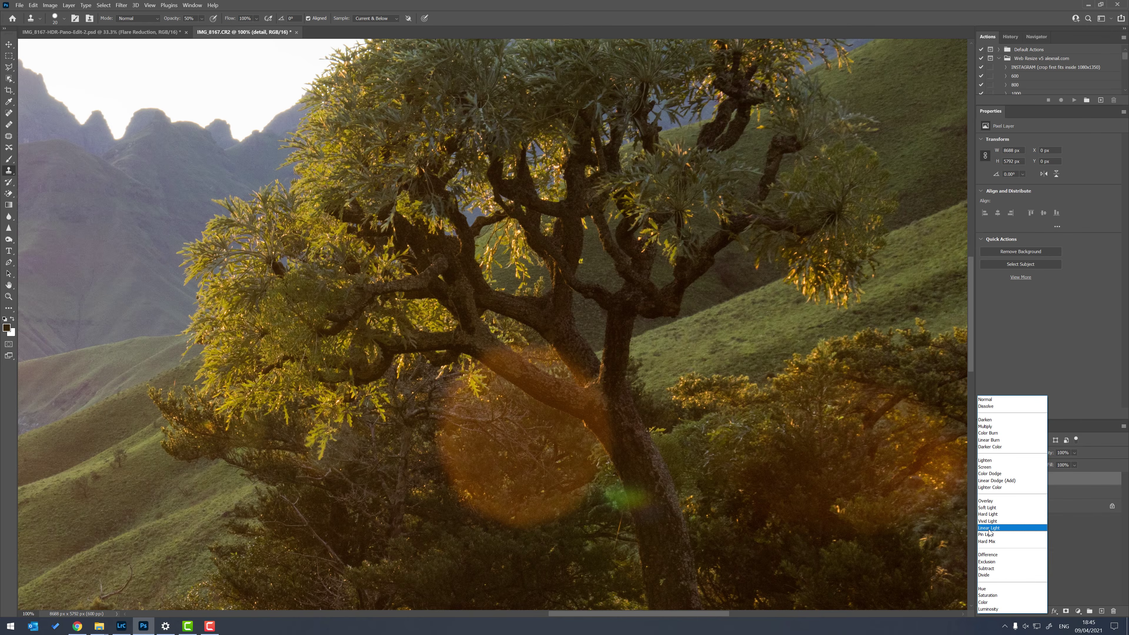
{"action": "left_click", "coordinate": [990, 530]}
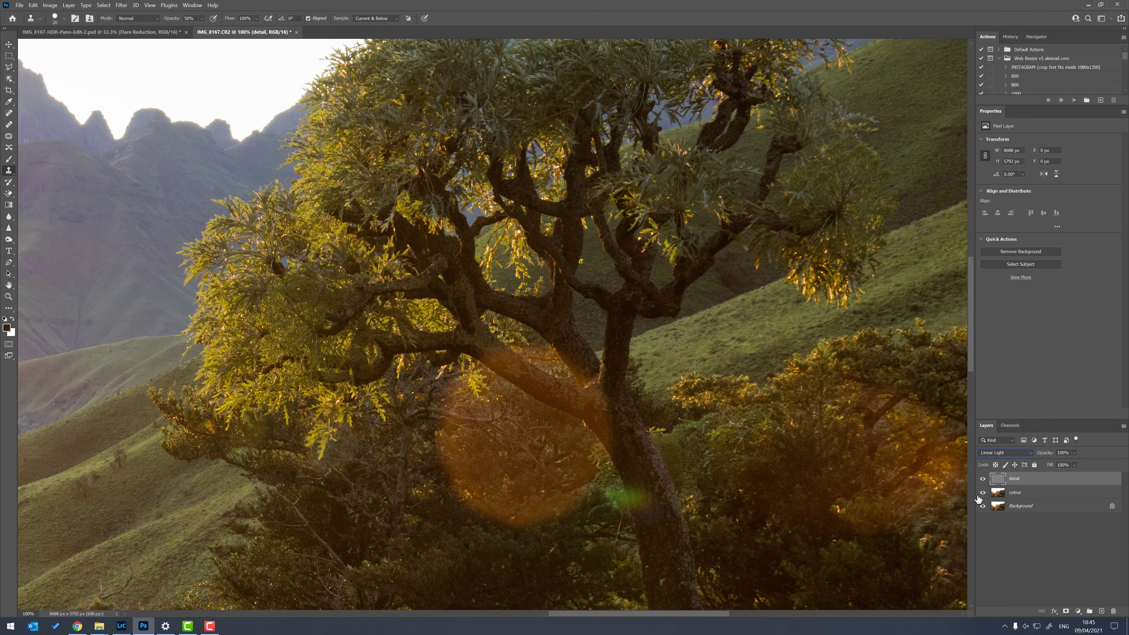
{"action": "left_click", "coordinate": [983, 479]}
{"action": "left_click", "coordinate": [983, 492]}
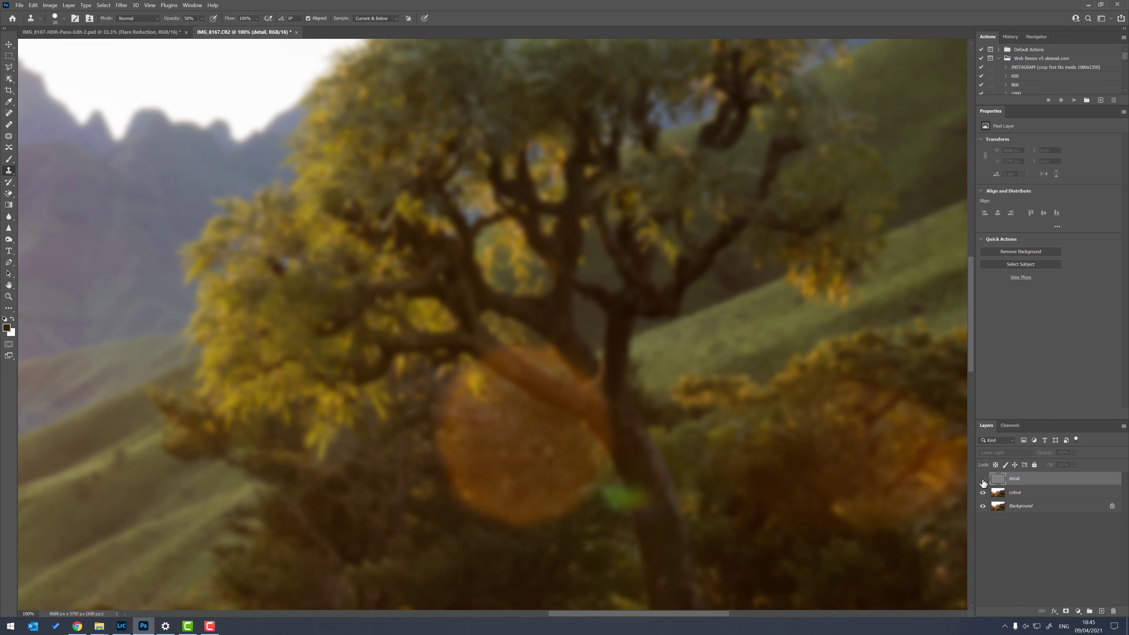
{"action": "left_click", "coordinate": [983, 479]}
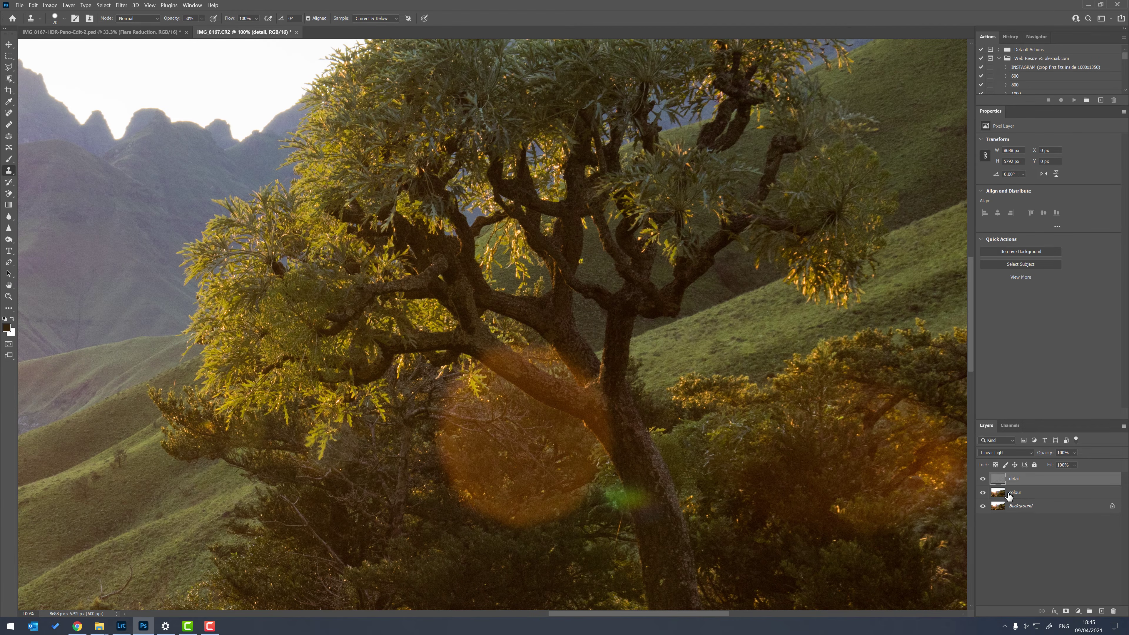
- Group the detail and colour layers as "Frequency separation" and compare the photo with and without the group
{"action": "left_click", "coordinate": [1034, 497], "text": "shift"}
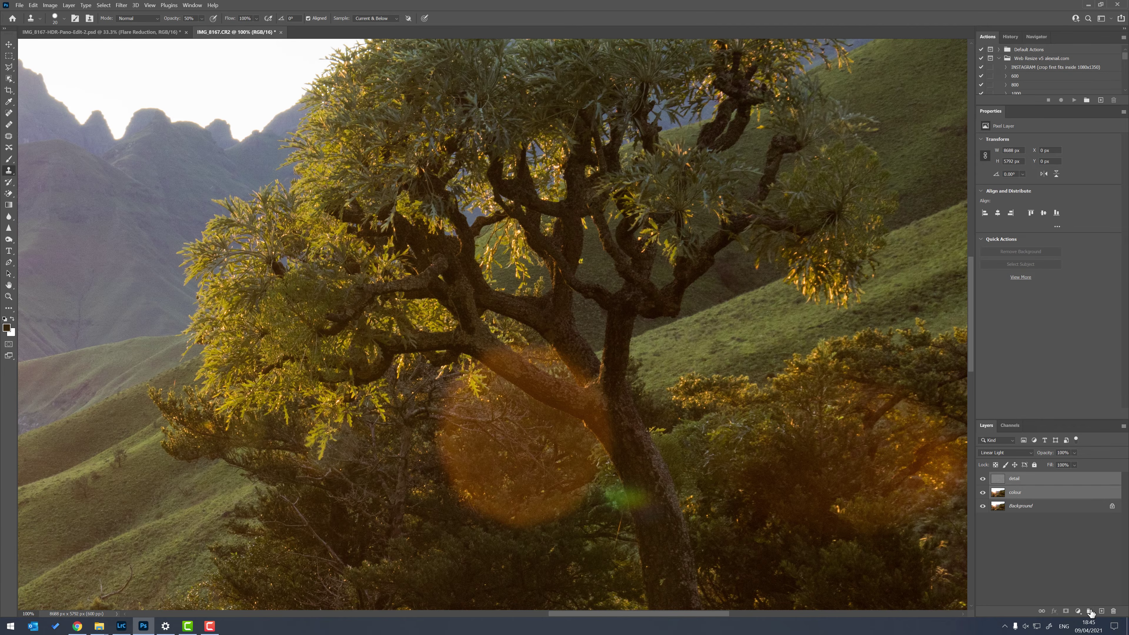
{"action": "scroll", "coordinate": [1092, 615], "scroll_direction": "right", "scroll_amount": 1}
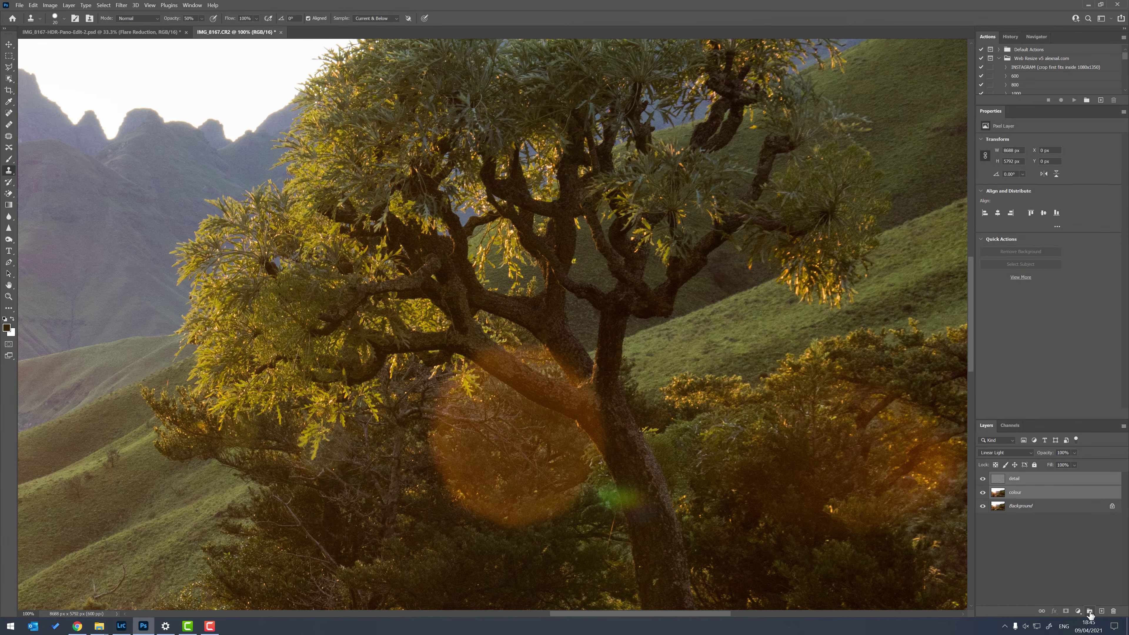
{"action": "left_click", "coordinate": [1089, 611]}
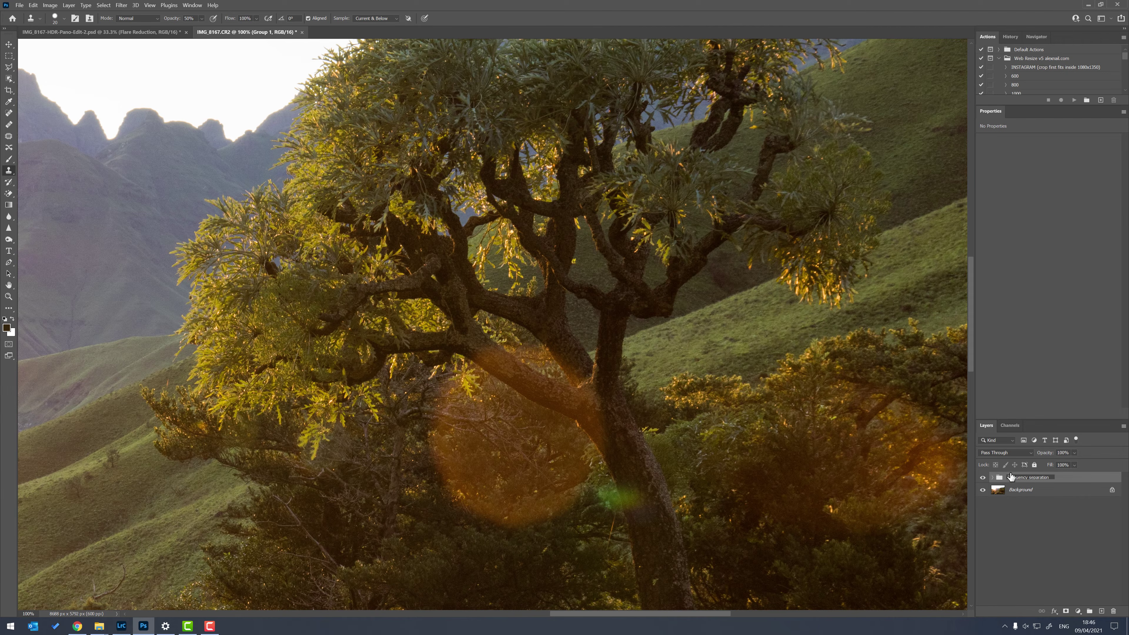
{"action": "key", "text": "Return"}
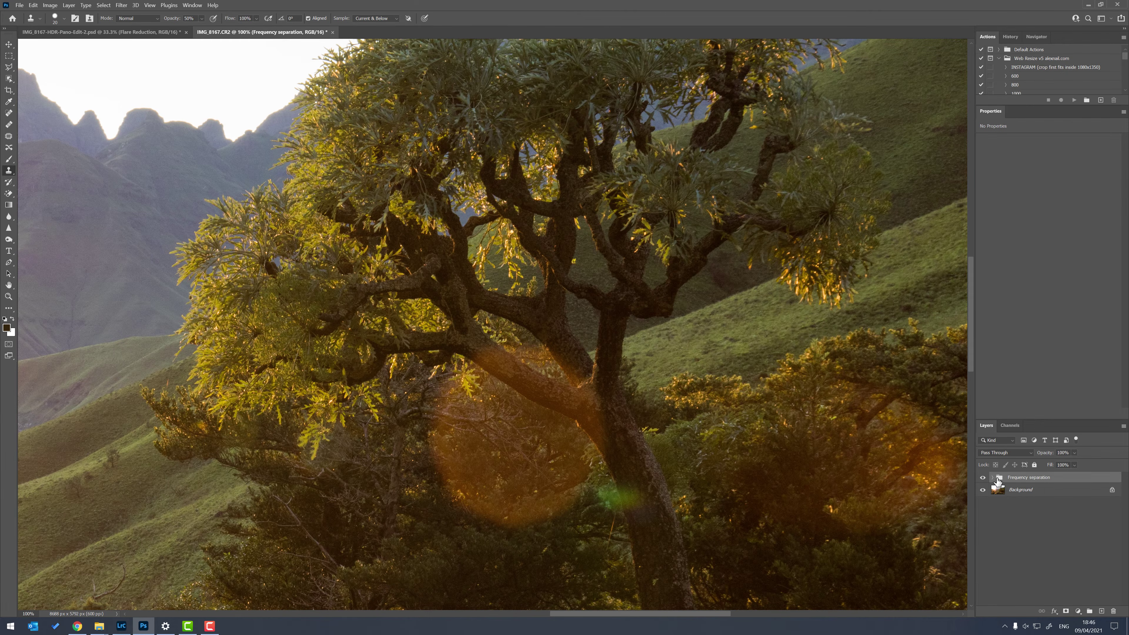
{"action": "left_click", "coordinate": [983, 478]}
{"action": "left_click", "coordinate": [983, 478]}
- Expand the Frequency separation group, select its colour layer and briefly view it alone around the green flare
{"action": "left_click", "coordinate": [992, 478]}
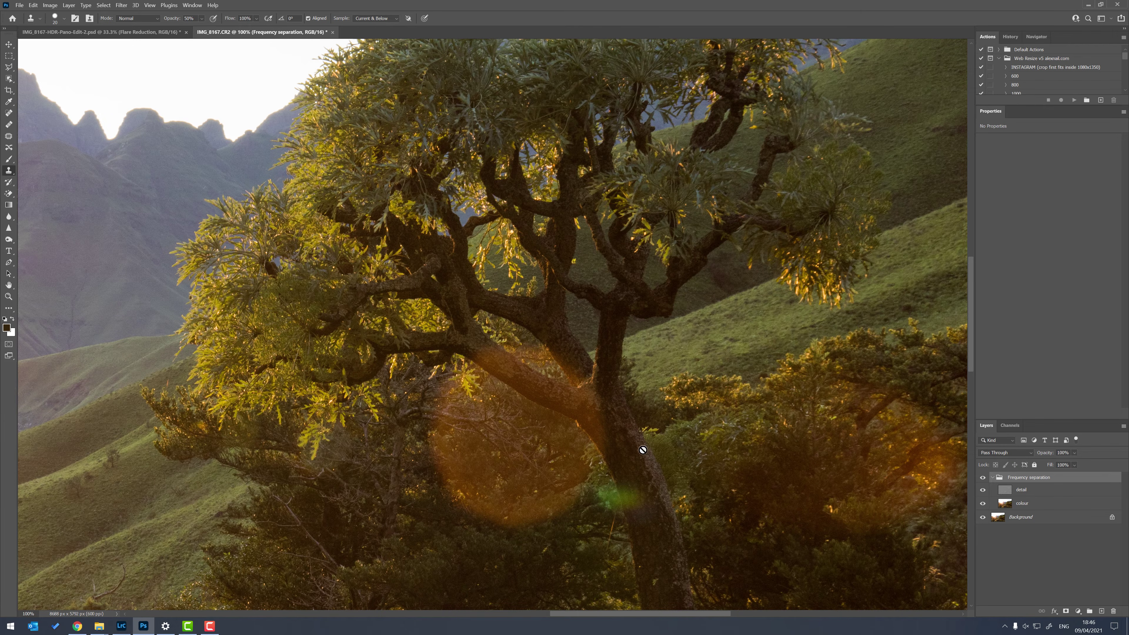
{"action": "left_click_drag", "start_coordinate": [656, 524], "coordinate": [452, 352]}
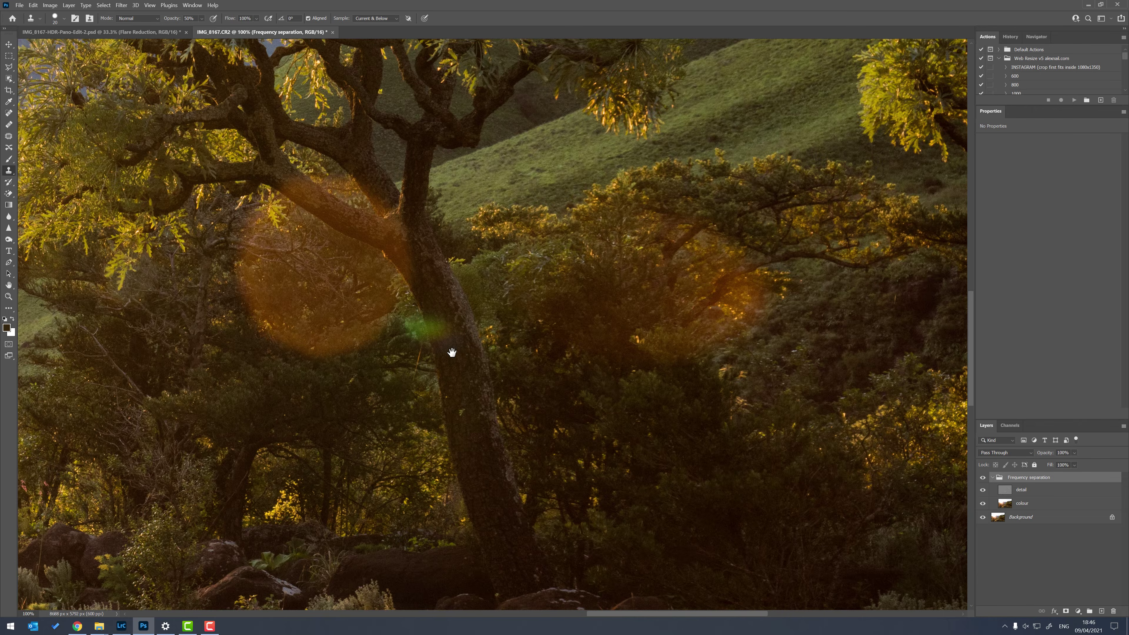
{"action": "scroll", "coordinate": [451, 353], "scroll_direction": "up", "scroll_amount": 2}
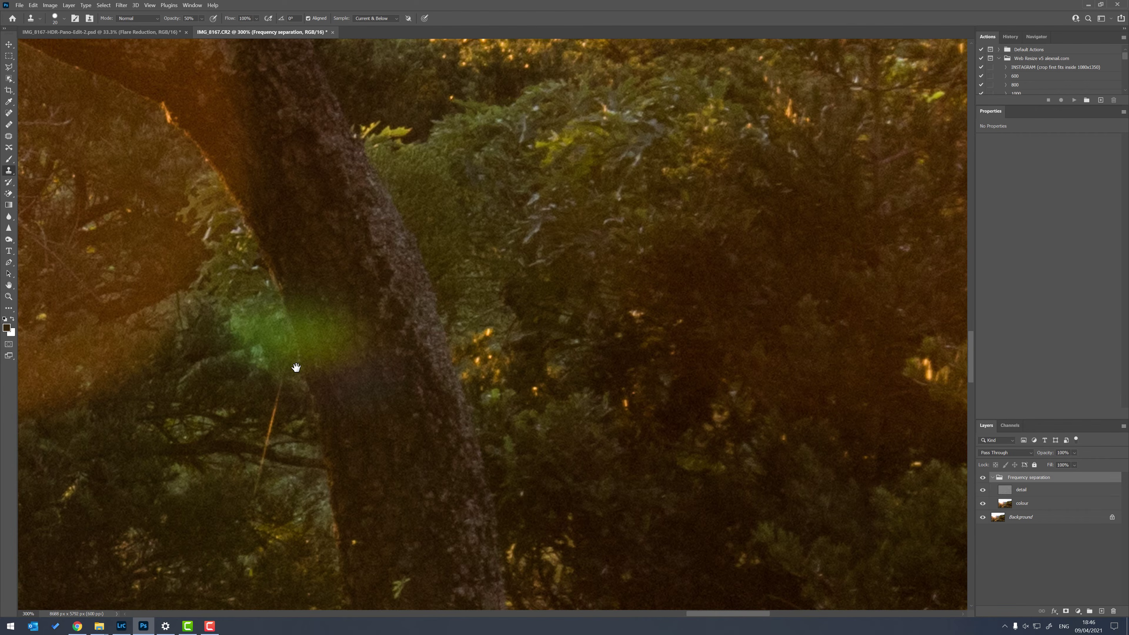
{"action": "left_click_drag", "start_coordinate": [296, 368], "coordinate": [511, 366]}
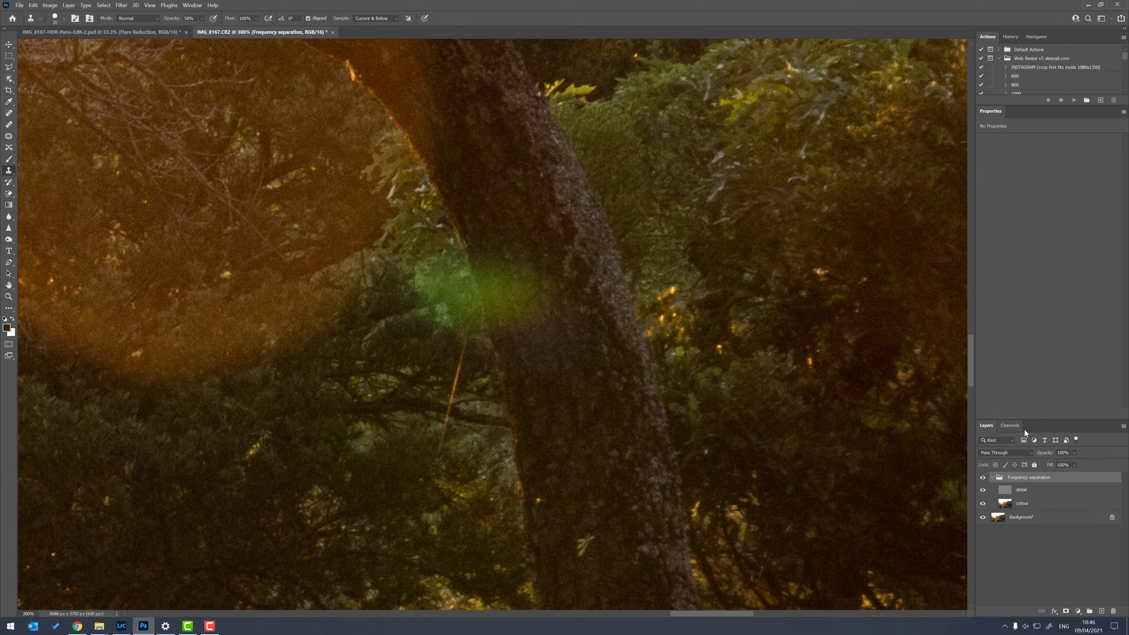
{"action": "left_click", "coordinate": [1007, 507]}
{"action": "left_click", "coordinate": [983, 504], "text": "alt"}
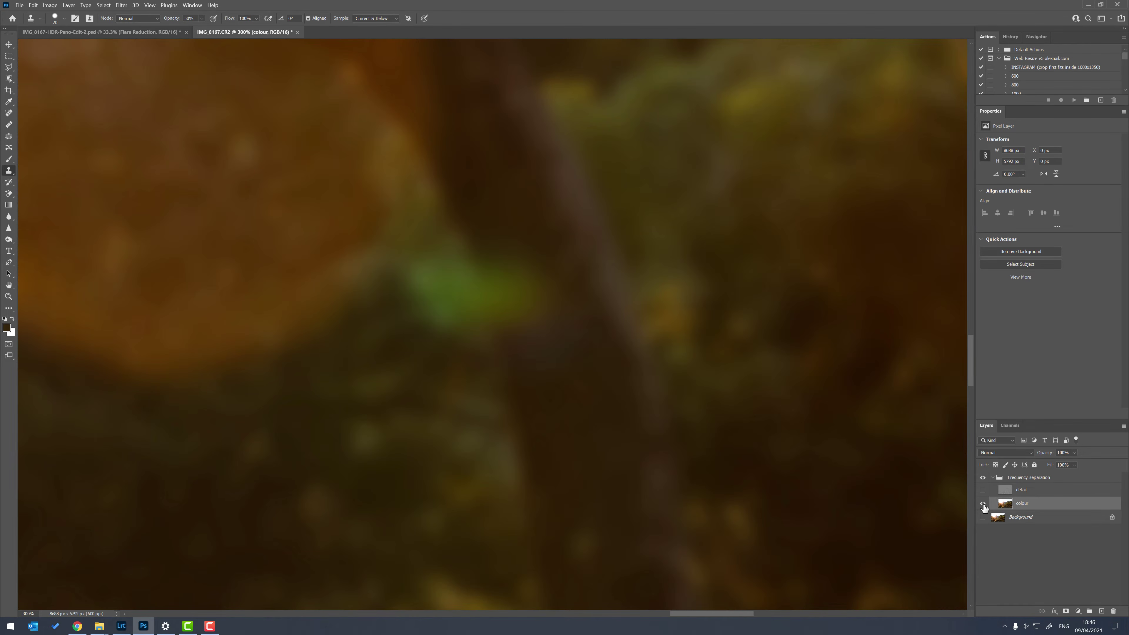
{"action": "left_click", "coordinate": [982, 505], "text": "alt"}
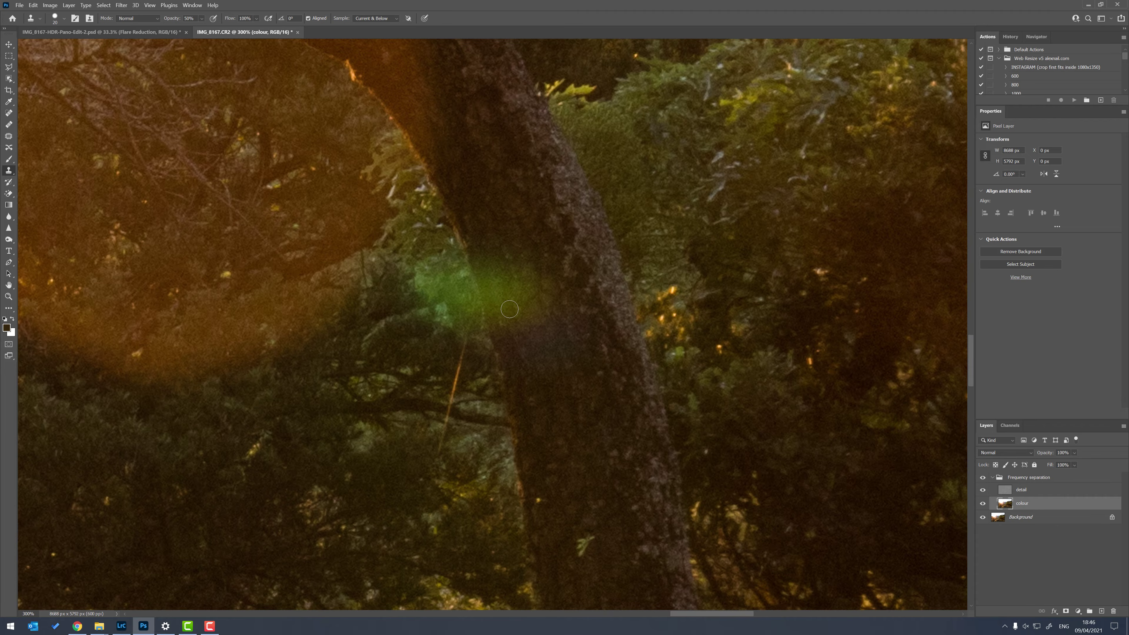
- Clone clean bark over the green flare on the tree trunk in the colour layer with the Clone Stamp at 100% opacity
{"action": "key", "text": "bracketright"}
{"action": "key", "text": "bracketright"}
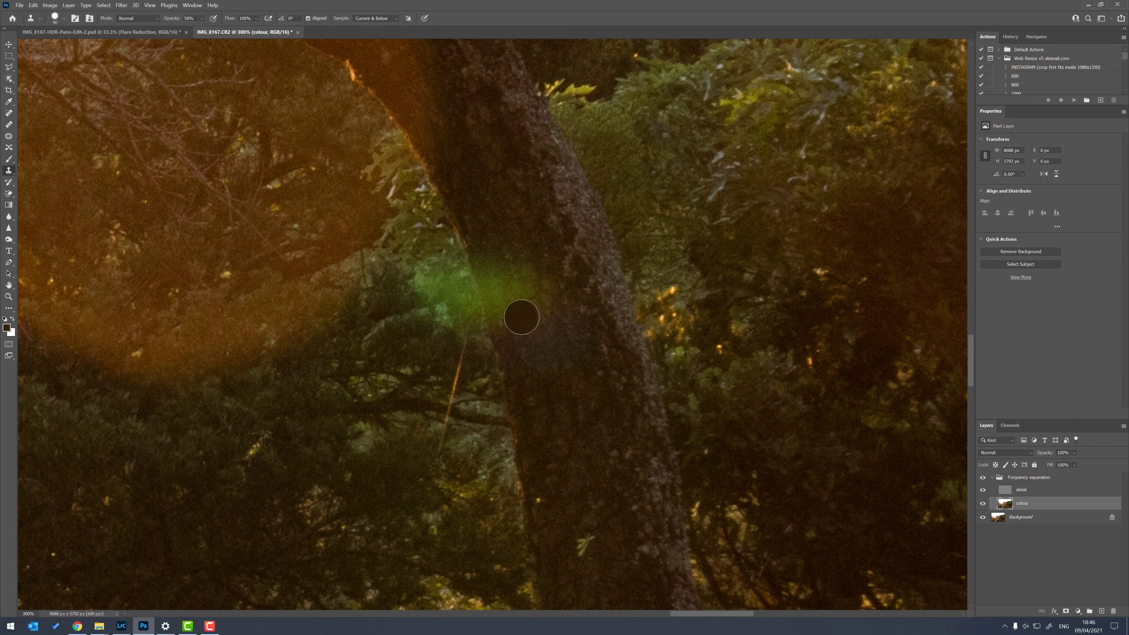
{"action": "key", "text": "bracketleft"}
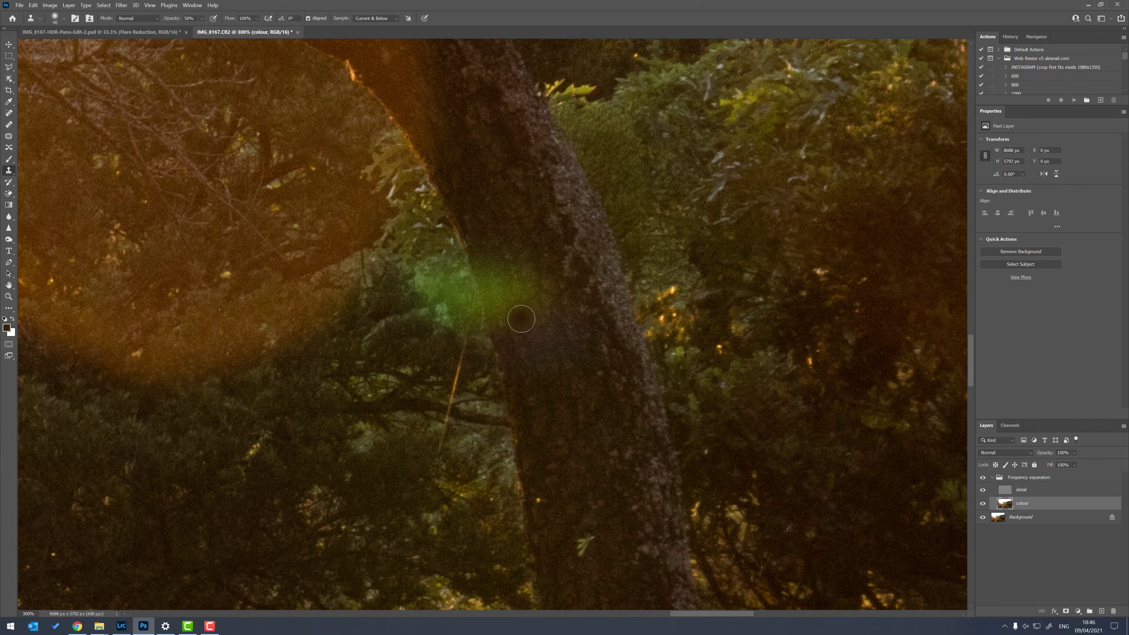
{"action": "key", "text": "bracketright"}
{"action": "key", "text": "bracketright"}
{"action": "mouse_move", "coordinate": [525, 325]}
{"action": "left_mouse_down"}
{"action": "mouse_move", "coordinate": [548, 341]}
{"action": "mouse_move", "coordinate": [535, 355]}
{"action": "mouse_move", "coordinate": [550, 309]}
{"action": "mouse_move", "coordinate": [548, 338]}
{"action": "mouse_move", "coordinate": [545, 297]}
{"action": "mouse_move", "coordinate": [522, 340]}
{"action": "mouse_move", "coordinate": [500, 254]}
{"action": "mouse_move", "coordinate": [531, 373]}
{"action": "mouse_move", "coordinate": [577, 305]}
{"action": "mouse_move", "coordinate": [516, 344]}
{"action": "left_mouse_up"}
{"action": "key", "text": "0"}
{"action": "left_click", "coordinate": [480, 179], "text": "alt"}
{"action": "mouse_move", "coordinate": [485, 215]}
{"action": "left_mouse_down"}
{"action": "mouse_move", "coordinate": [531, 254]}
{"action": "mouse_move", "coordinate": [520, 234]}
{"action": "mouse_move", "coordinate": [483, 244]}
{"action": "mouse_move", "coordinate": [539, 306]}
{"action": "mouse_move", "coordinate": [559, 396]}
{"action": "left_mouse_up"}
{"action": "left_click", "coordinate": [469, 183], "text": "alt"}
{"action": "left_click", "coordinate": [547, 453], "text": "alt"}
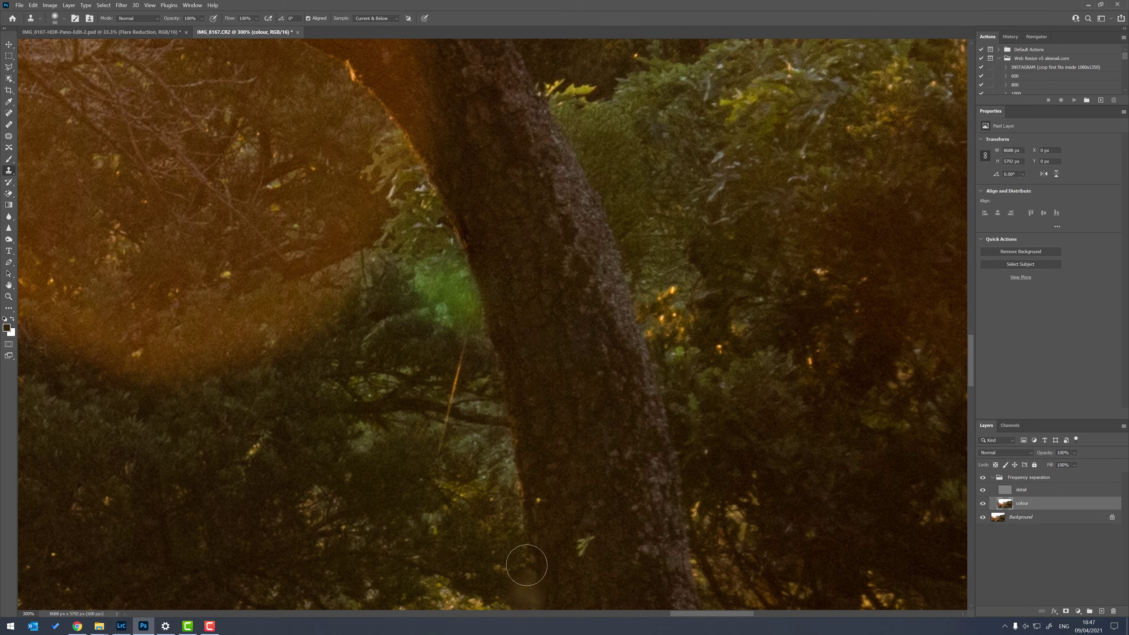
{"action": "left_click_drag", "start_coordinate": [502, 428], "coordinate": [530, 434]}
{"action": "key", "text": "ctrl+z"}
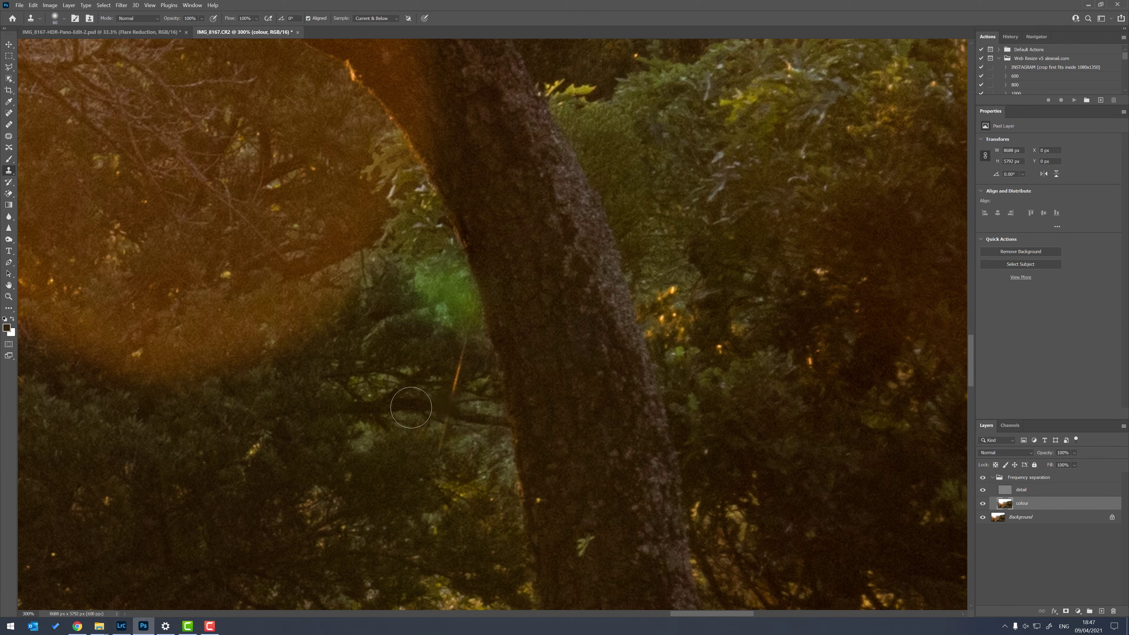
- Clone nearby dark foliage over the rest of the green flare beside the trunk on the colour layer and check the whole photo
{"action": "left_click", "coordinate": [382, 353], "text": "alt"}
{"action": "mouse_move", "coordinate": [435, 303]}
{"action": "left_mouse_down"}
{"action": "mouse_move", "coordinate": [450, 329]}
{"action": "mouse_move", "coordinate": [456, 313]}
{"action": "mouse_move", "coordinate": [435, 295]}
{"action": "mouse_move", "coordinate": [449, 337]}
{"action": "mouse_move", "coordinate": [466, 319]}
{"action": "mouse_move", "coordinate": [445, 290]}
{"action": "mouse_move", "coordinate": [454, 287]}
{"action": "mouse_move", "coordinate": [410, 318]}
{"action": "mouse_move", "coordinate": [388, 358]}
{"action": "mouse_move", "coordinate": [411, 264]}
{"action": "mouse_move", "coordinate": [442, 261]}
{"action": "mouse_move", "coordinate": [414, 295]}
{"action": "left_mouse_up"}
{"action": "left_click", "coordinate": [418, 229], "text": "alt"}
{"action": "left_click", "coordinate": [369, 363], "text": "alt"}
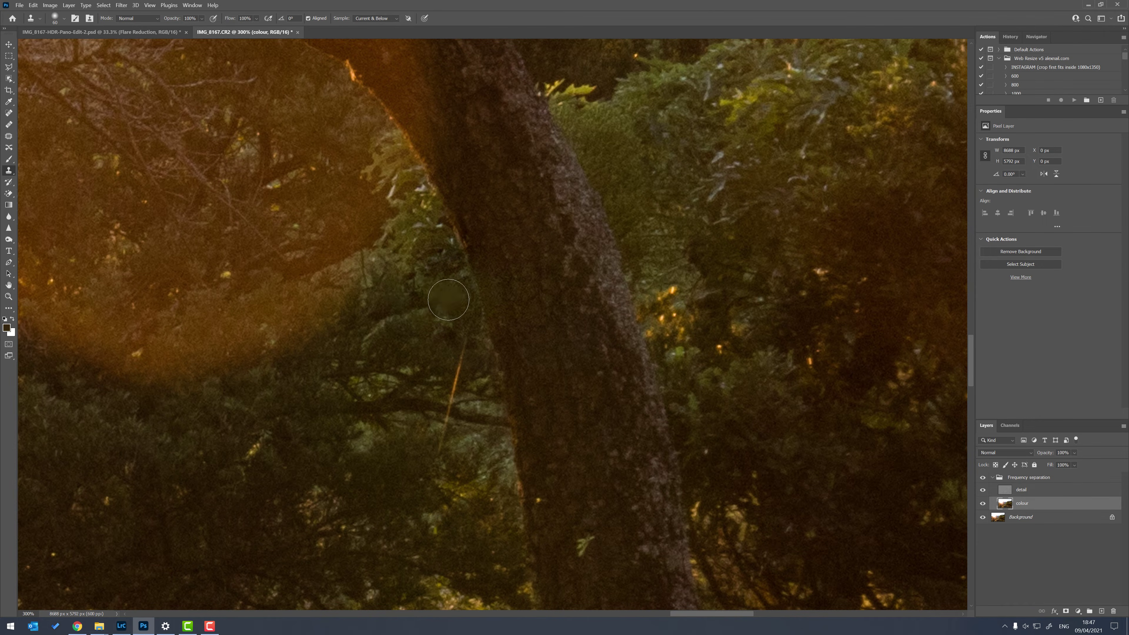
{"action": "left_click", "coordinate": [561, 395]}
{"action": "key", "text": "ctrl+z"}
{"action": "key", "text": "ctrl+minus"}
{"action": "key", "text": "ctrl+minus"}
{"action": "key", "text": "ctrl+minus"}
{"action": "key", "text": "ctrl+minus"}
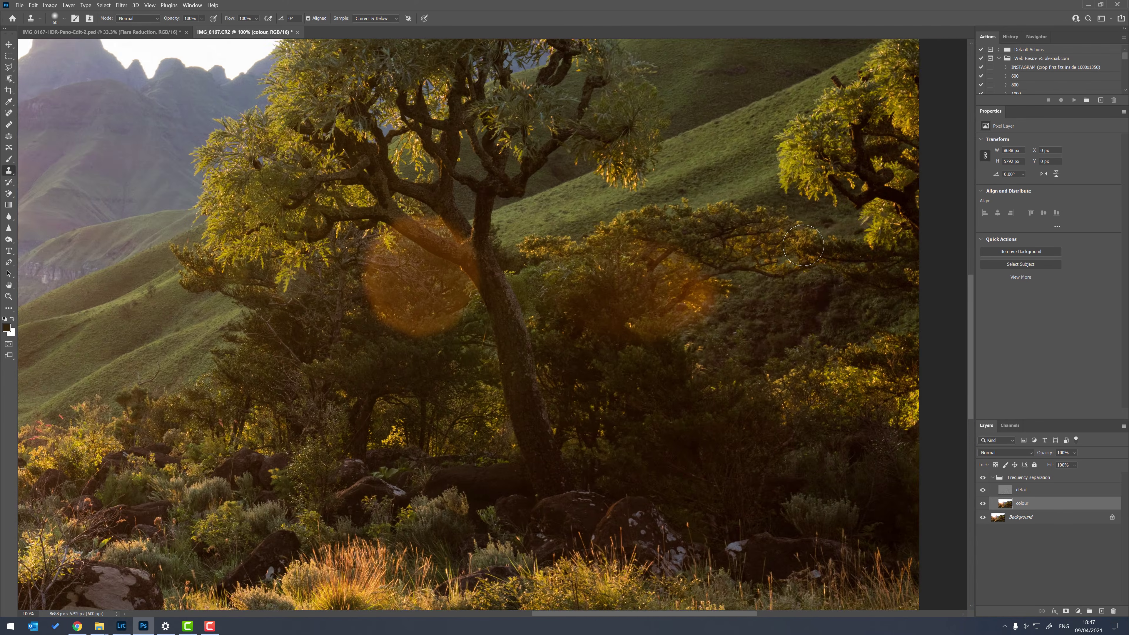
{"action": "key", "text": "ctrl+minus"}
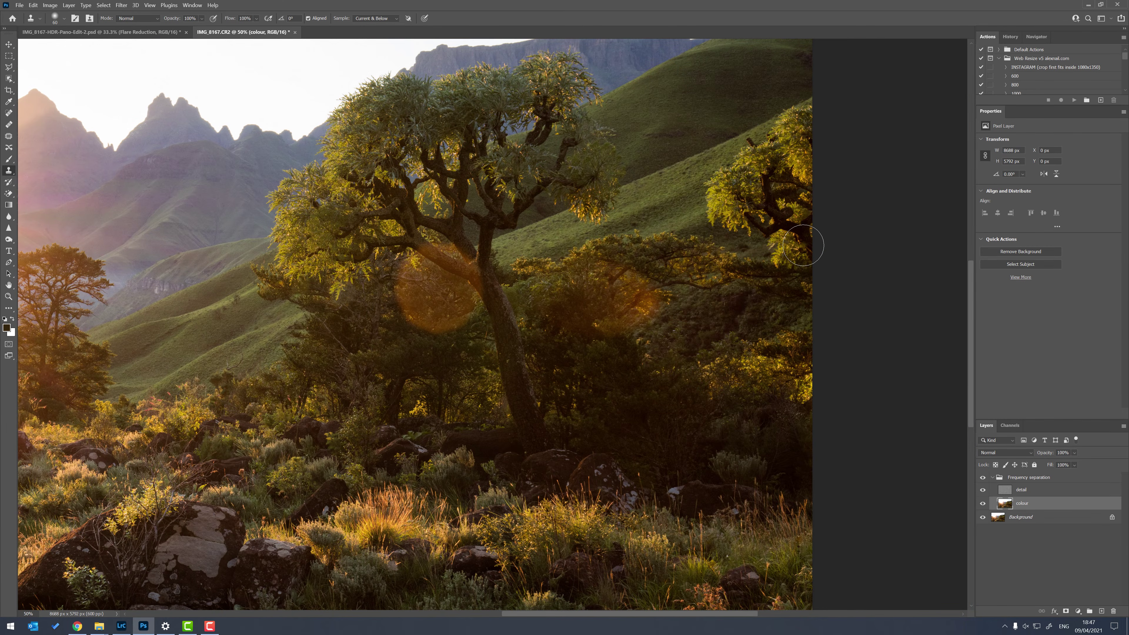
- Try cloning dark foliage over the lower part of the orange flare on the colour layer with a 200 px Clone Stamp
{"action": "key", "text": "ctrl+plus"}
{"action": "key", "text": "ctrl+plus"}
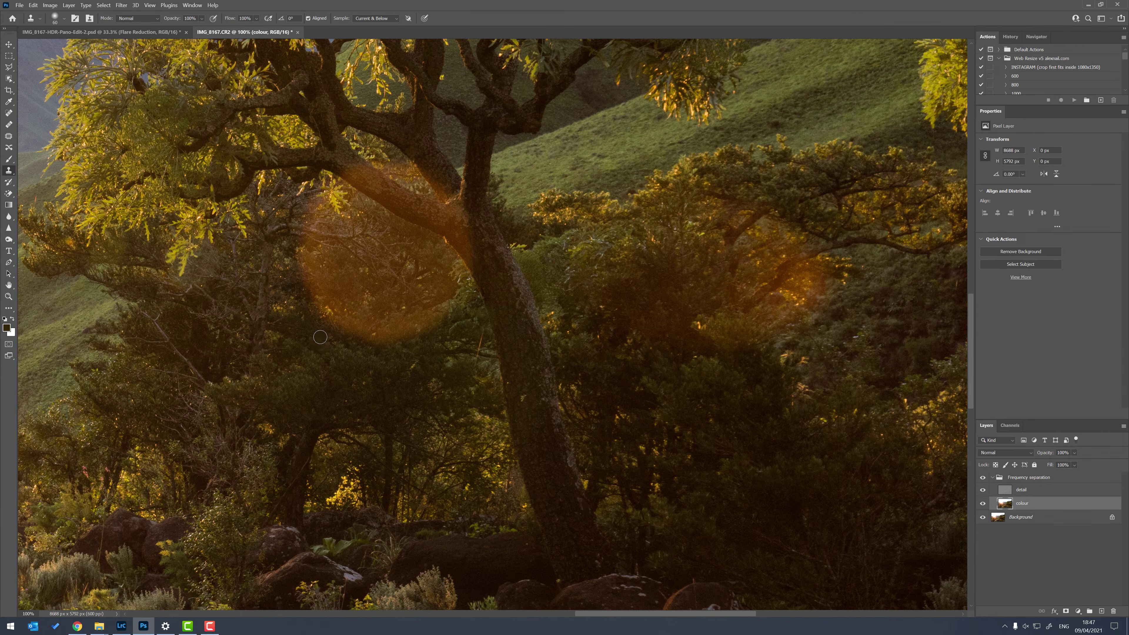
{"action": "key", "text": "bracketright"}
{"action": "key", "text": "bracketright"}
{"action": "key", "text": "bracketright"}
{"action": "key", "text": "bracketright"}
{"action": "key", "text": "bracketright"}
{"action": "key", "text": "bracketright"}
{"action": "key", "text": "bracketright"}
{"action": "mouse_move", "coordinate": [340, 322]}
{"action": "left_mouse_down"}
{"action": "mouse_move", "coordinate": [383, 329]}
{"action": "mouse_move", "coordinate": [427, 311]}
{"action": "mouse_move", "coordinate": [358, 325]}
{"action": "mouse_move", "coordinate": [330, 344]}
{"action": "left_mouse_up"}
{"action": "left_click", "coordinate": [293, 291], "text": "alt"}
{"action": "mouse_move", "coordinate": [307, 267]}
{"action": "left_mouse_down"}
{"action": "mouse_move", "coordinate": [319, 289]}
{"action": "mouse_move", "coordinate": [384, 309]}
{"action": "mouse_move", "coordinate": [320, 272]}
{"action": "mouse_move", "coordinate": [288, 328]}
{"action": "mouse_move", "coordinate": [315, 259]}
{"action": "mouse_move", "coordinate": [333, 260]}
{"action": "mouse_move", "coordinate": [323, 313]}
{"action": "mouse_move", "coordinate": [269, 295]}
{"action": "mouse_move", "coordinate": [371, 352]}
{"action": "mouse_move", "coordinate": [293, 310]}
{"action": "mouse_move", "coordinate": [333, 283]}
{"action": "mouse_move", "coordinate": [470, 451]}
{"action": "mouse_move", "coordinate": [248, 306]}
{"action": "mouse_move", "coordinate": [366, 357]}
{"action": "mouse_move", "coordinate": [513, 389]}
{"action": "left_mouse_up"}
{"action": "key", "text": "ctrl+plus"}
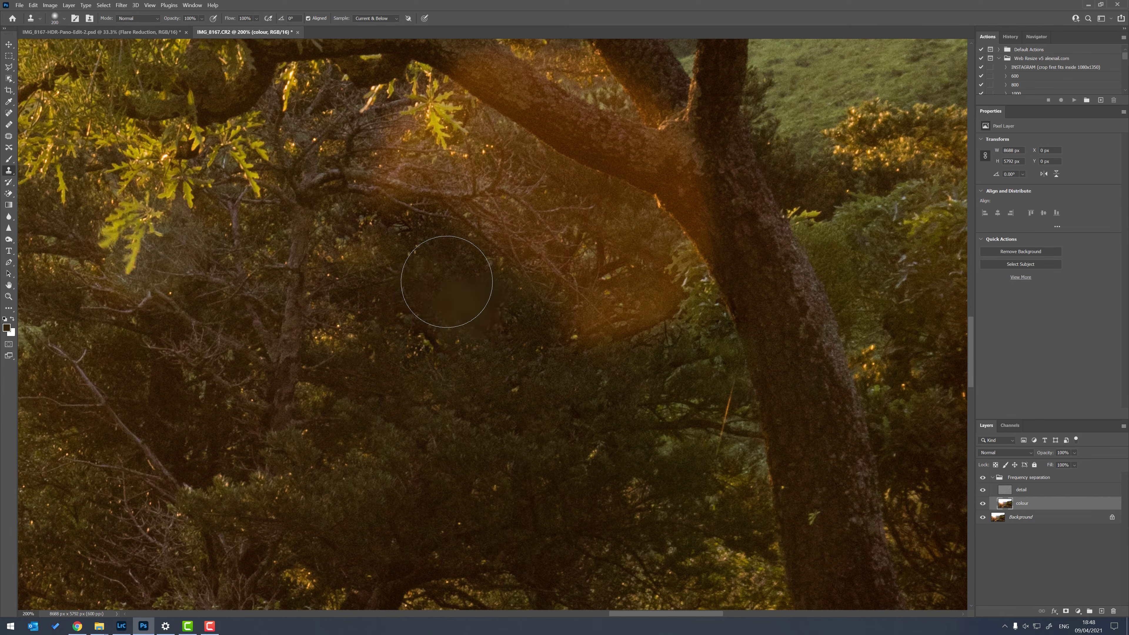
- Try blending the cloned foliage patch below the orange flare with a much smaller Clone Stamp brush
{"action": "left_click_drag", "start_coordinate": [450, 529], "coordinate": [599, 379]}
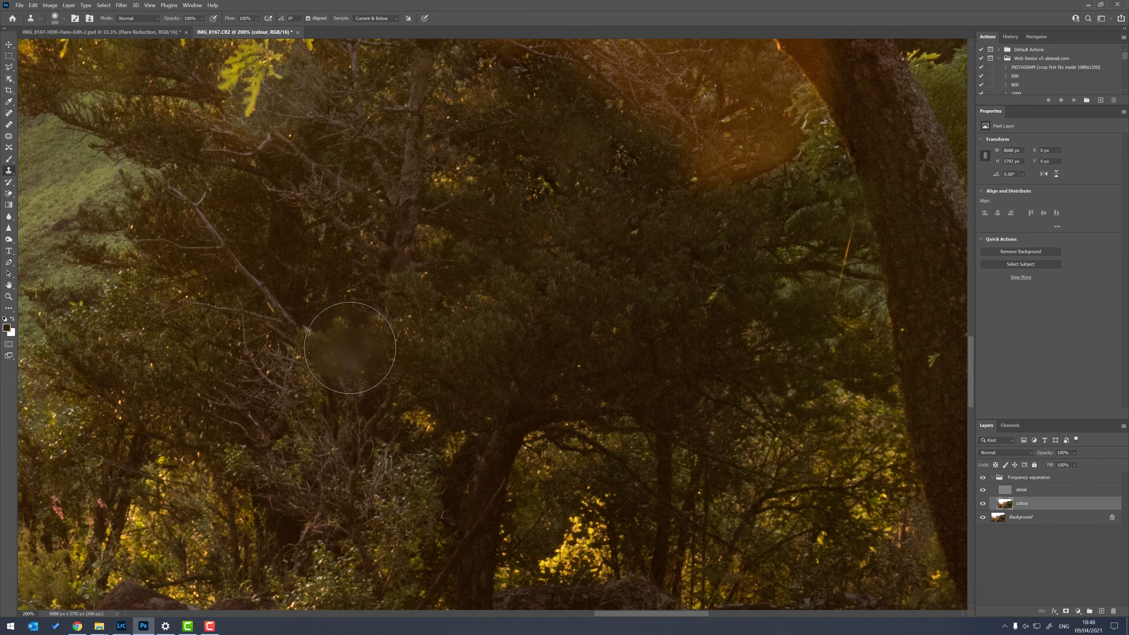
{"action": "key", "text": "bracketleft"}
{"action": "key", "text": "bracketleft"}
{"action": "key", "text": "bracketleft"}
{"action": "key", "text": "bracketleft"}
{"action": "key", "text": "bracketleft"}
{"action": "key", "text": "bracketleft"}
{"action": "key", "text": "bracketleft"}
{"action": "key", "text": "bracketleft"}
{"action": "key", "text": "bracketleft"}
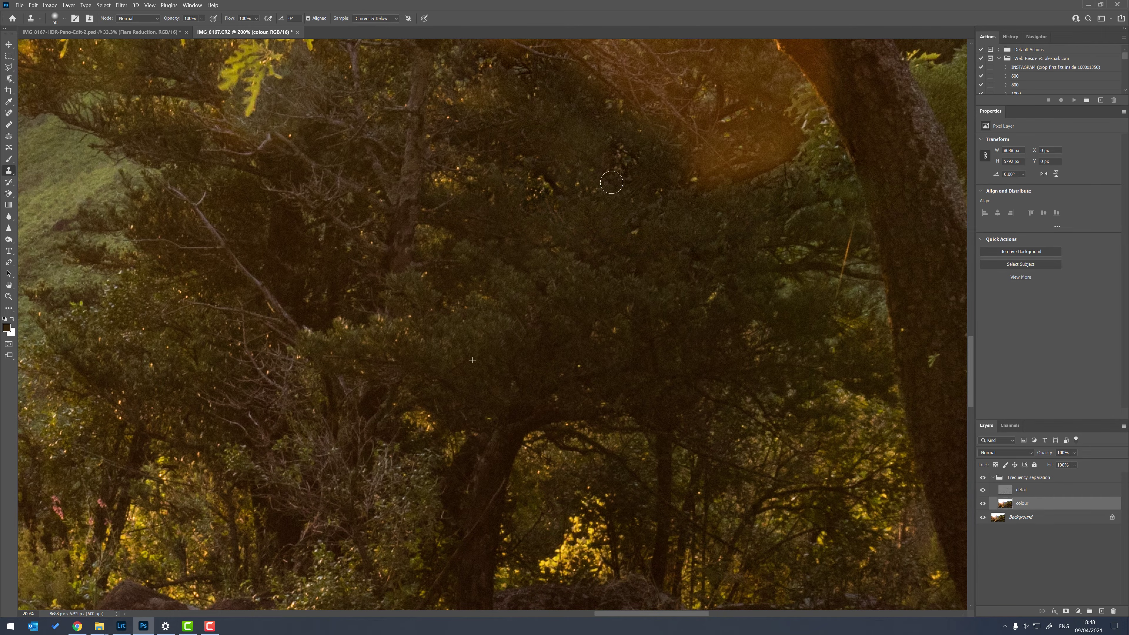
{"action": "left_click_drag", "start_coordinate": [566, 201], "coordinate": [537, 302]}
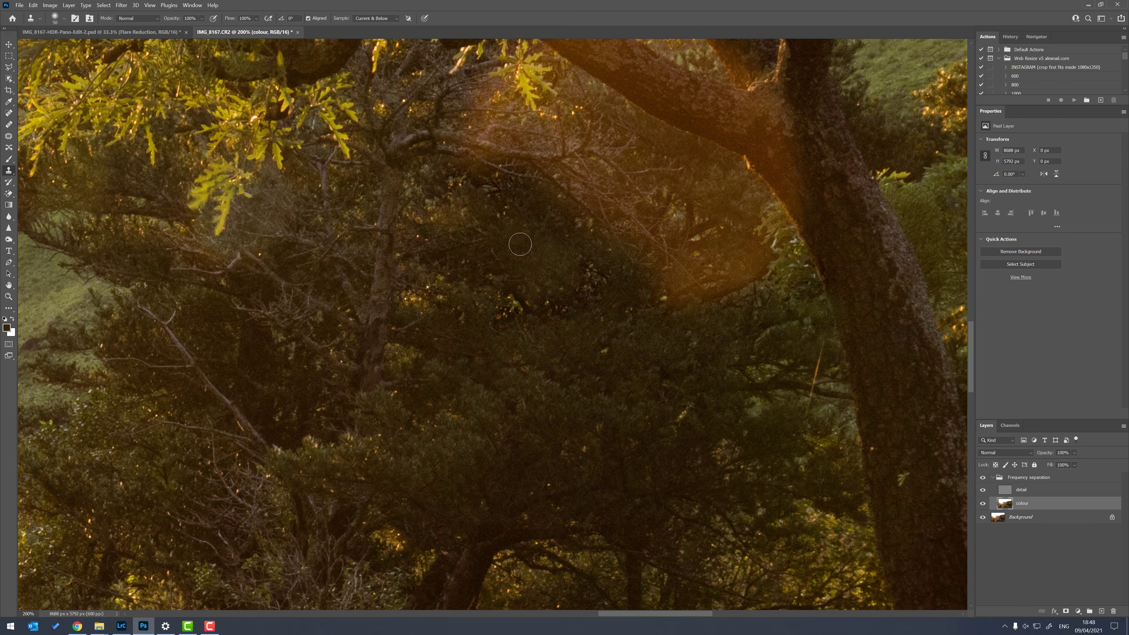
{"action": "scroll", "coordinate": [520, 242], "scroll_direction": "up", "scroll_amount": 1}
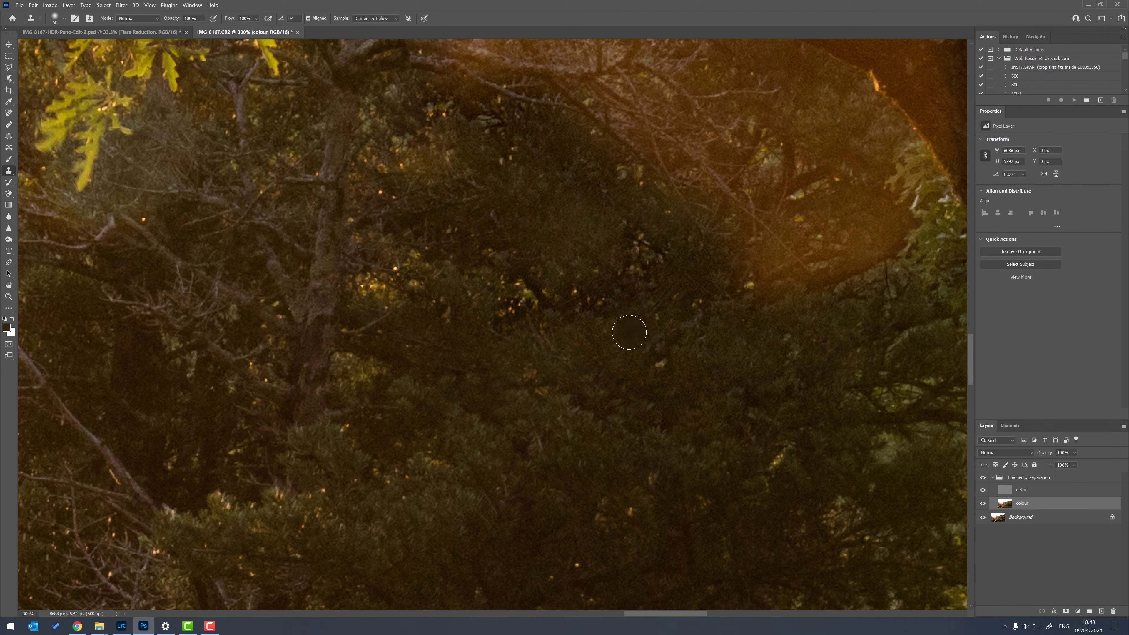
{"action": "key", "text": "space"}
{"action": "left_click_drag", "start_coordinate": [622, 221], "coordinate": [452, 359]}
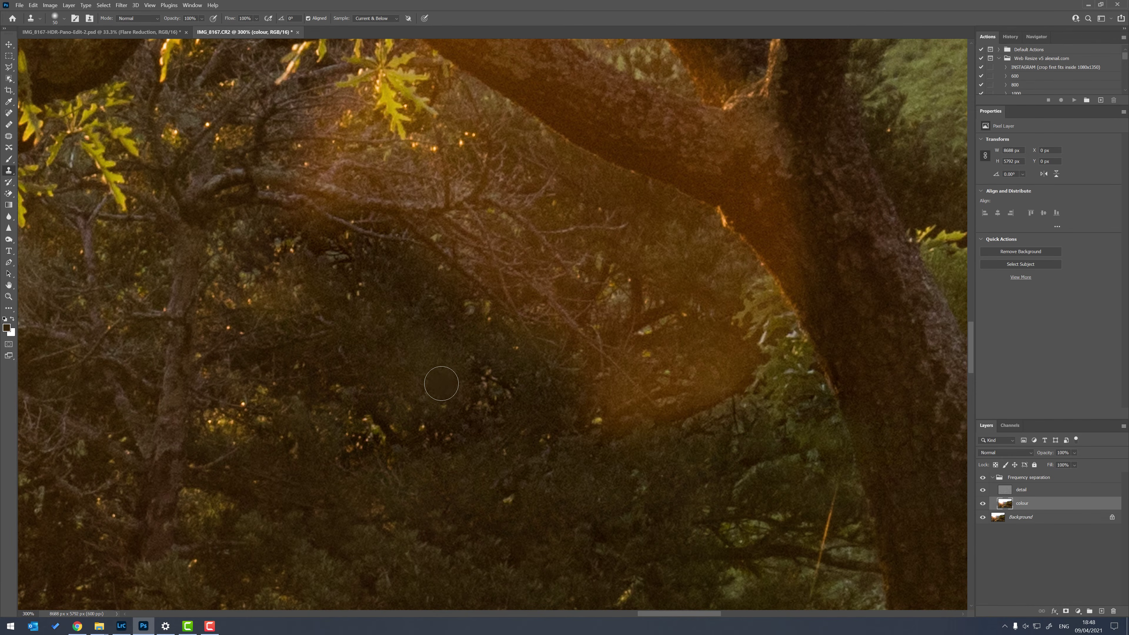
- Try cloning neighbouring foliage over the orange flare's upper edge near the branch, and undo the cloning done on the flare
{"action": "key", "text": "ctrl+minus"}
{"action": "key", "text": "ctrl+minus"}
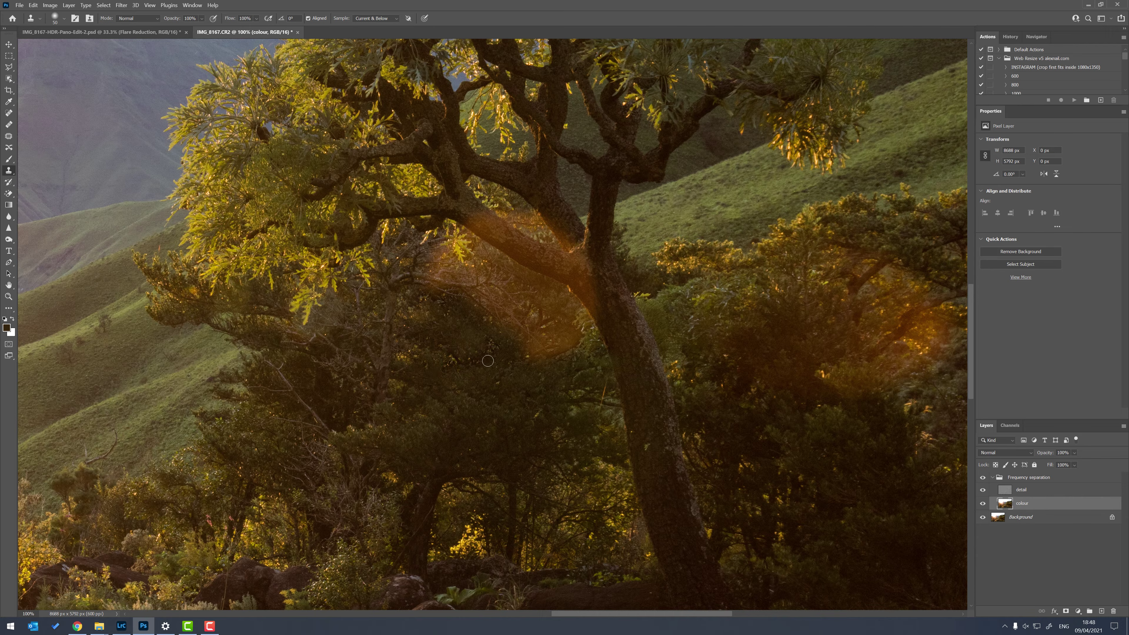
{"action": "key", "text": "ctrl+plus"}
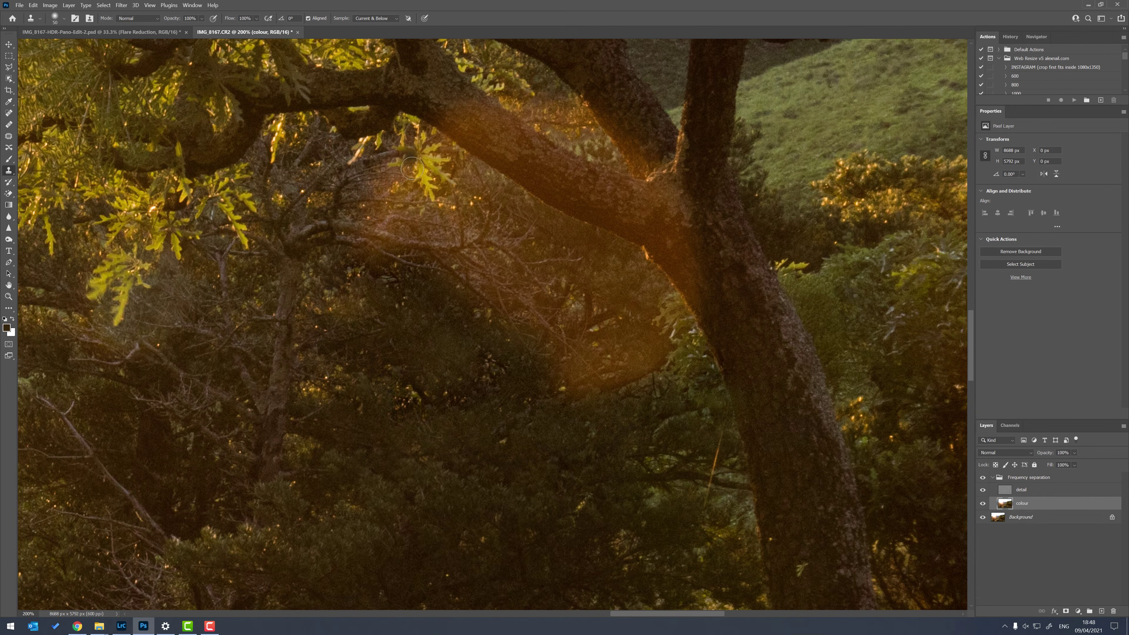
{"action": "left_click", "coordinate": [225, 199], "text": "alt"}
{"action": "mouse_move", "coordinate": [430, 156]}
{"action": "left_mouse_down"}
{"action": "mouse_move", "coordinate": [428, 171]}
{"action": "mouse_move", "coordinate": [437, 179]}
{"action": "mouse_move", "coordinate": [444, 169]}
{"action": "mouse_move", "coordinate": [424, 162]}
{"action": "mouse_move", "coordinate": [427, 153]}
{"action": "mouse_move", "coordinate": [414, 186]}
{"action": "mouse_move", "coordinate": [459, 178]}
{"action": "mouse_move", "coordinate": [366, 179]}
{"action": "mouse_move", "coordinate": [362, 206]}
{"action": "left_mouse_up"}
{"action": "key", "text": "ctrl+z"}
{"action": "key", "text": "ctrl+z"}
{"action": "key", "text": "ctrl+z"}
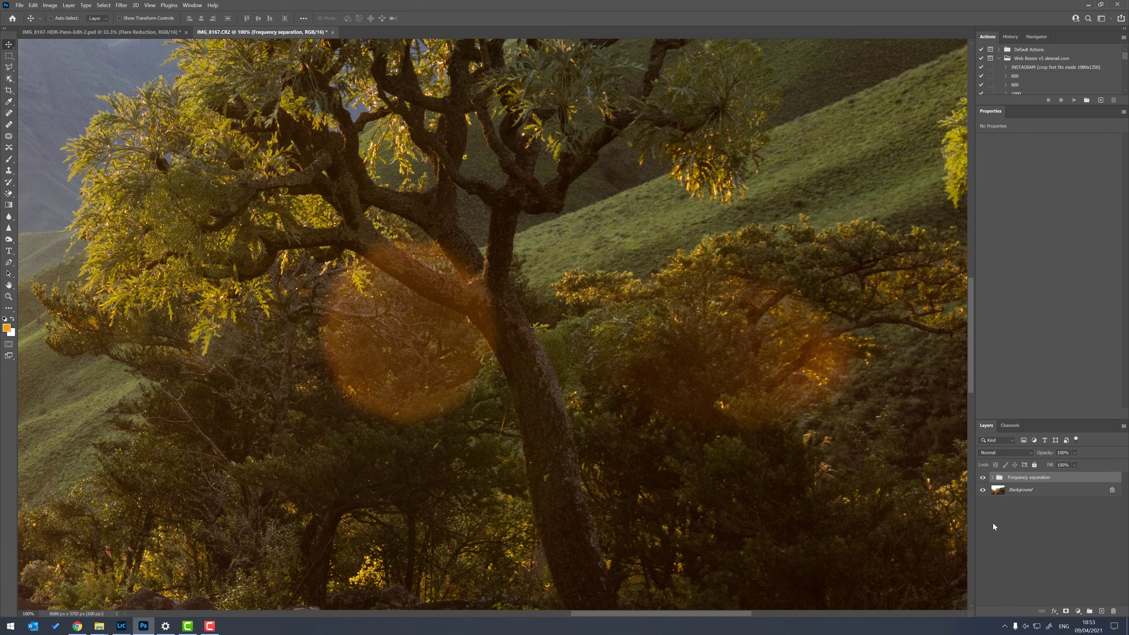
- Compare the photo with and without the Frequency separation group around the treated green flare
{"action": "left_click", "coordinate": [983, 478]}
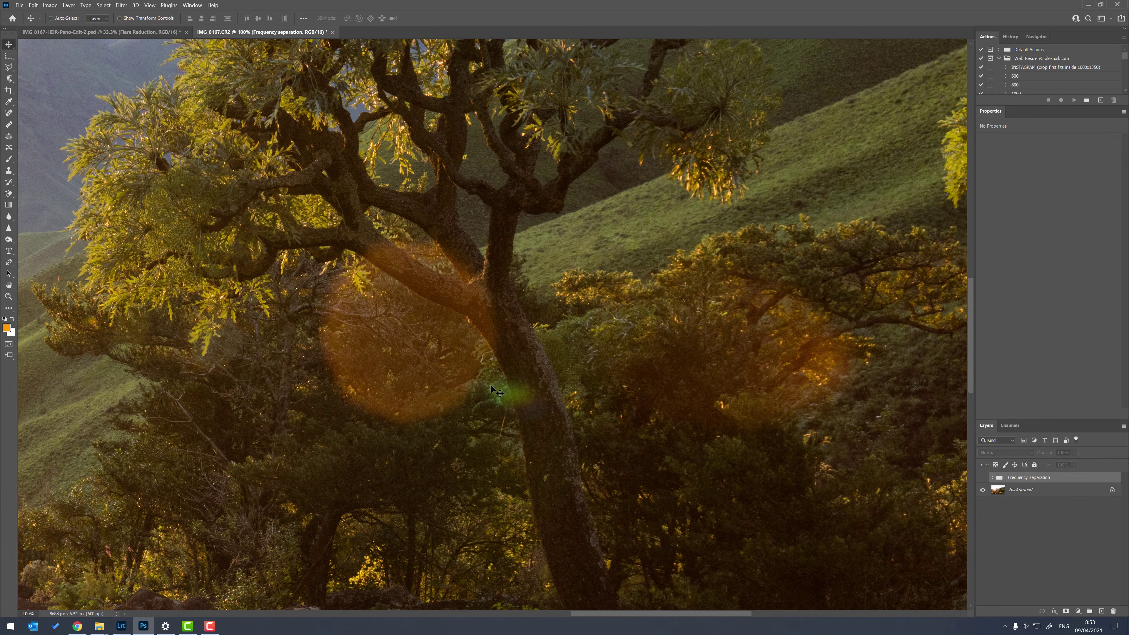
{"action": "left_click", "coordinate": [983, 478]}
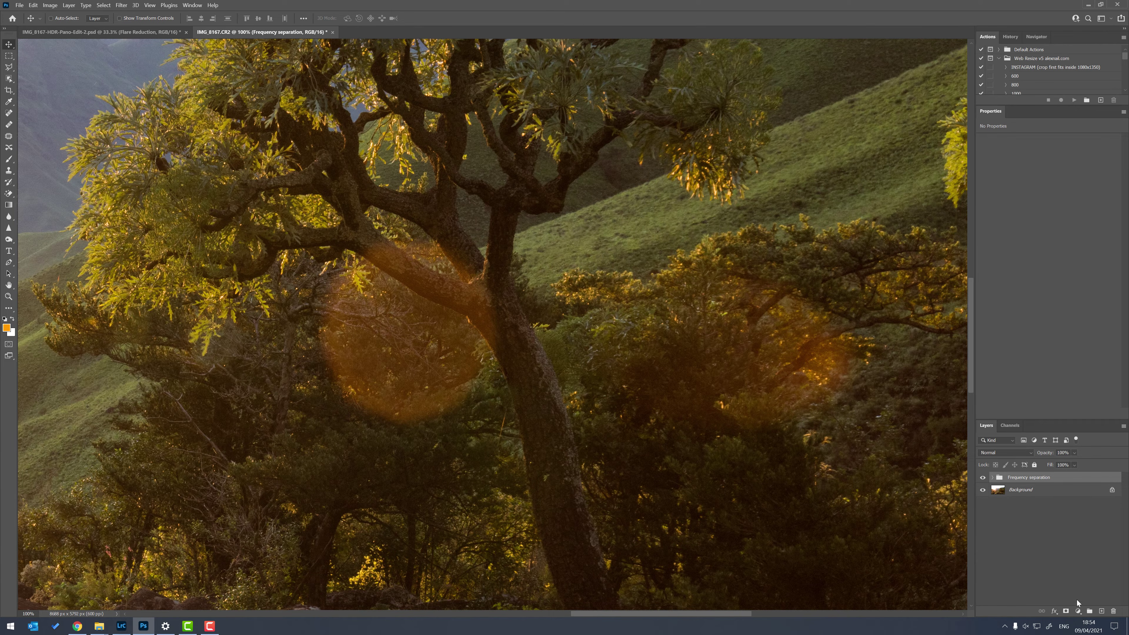
- Add a Curves adjustment layer above the Frequency separation group and set its red channel's black point to input 50
{"action": "left_click", "coordinate": [1078, 611]}
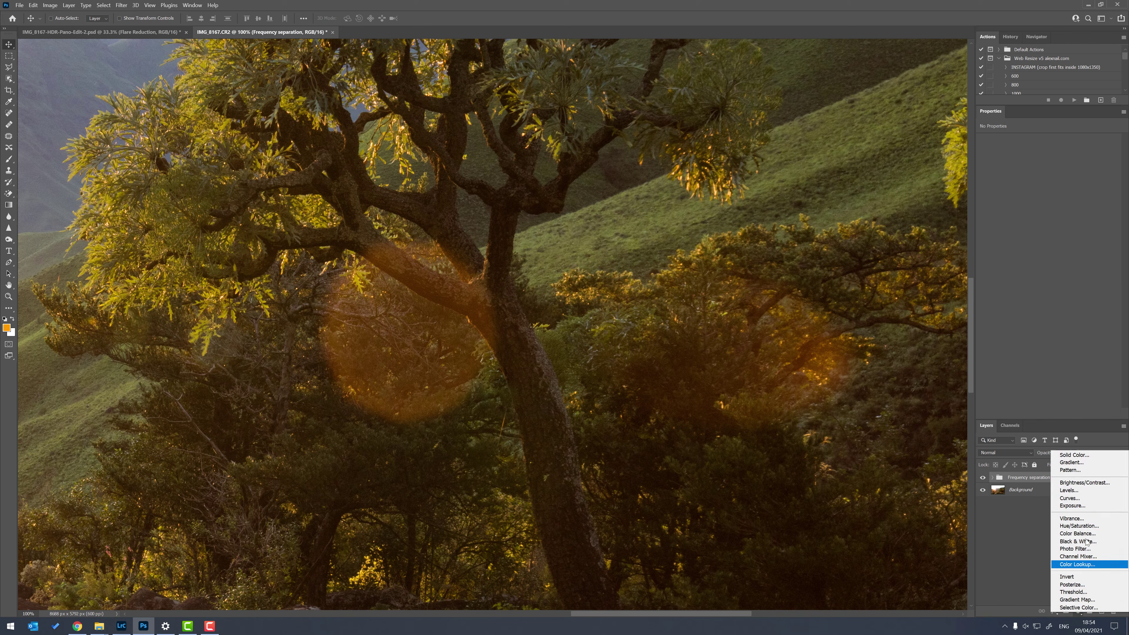
{"action": "left_click", "coordinate": [1080, 499]}
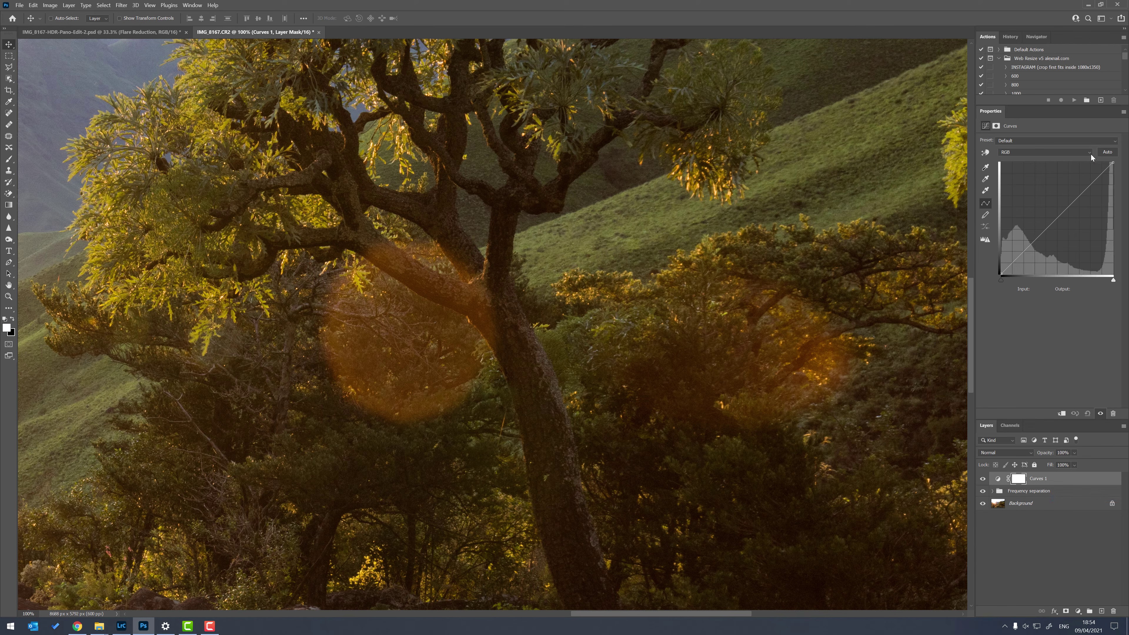
{"action": "left_click", "coordinate": [1090, 152]}
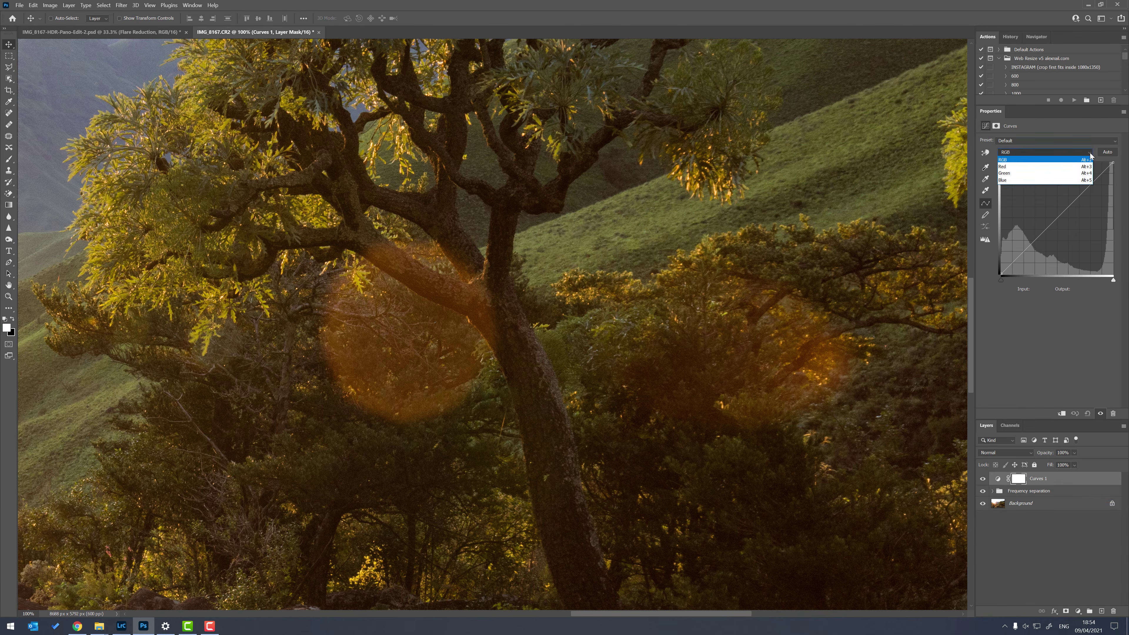
{"action": "left_click", "coordinate": [1061, 168]}
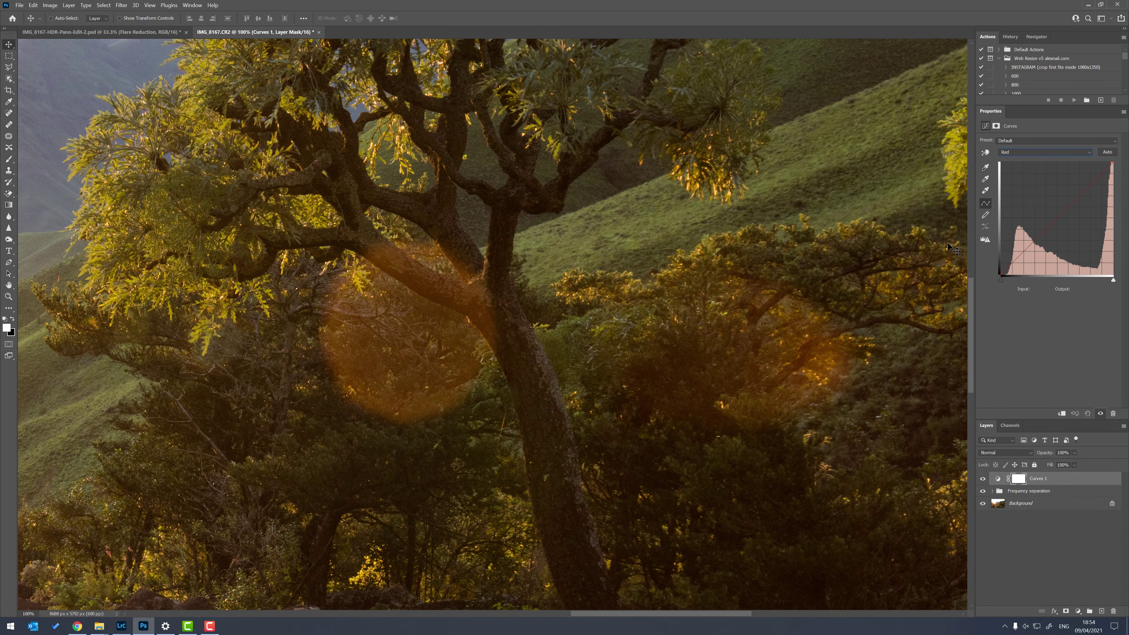
{"action": "mouse_move", "coordinate": [1001, 280]}
{"action": "left_mouse_down"}
{"action": "mouse_move", "coordinate": [1025, 291]}
{"action": "mouse_move", "coordinate": [1001, 292]}
{"action": "left_mouse_up"}
{"action": "left_click_drag", "start_coordinate": [1004, 284], "coordinate": [1007, 286]}
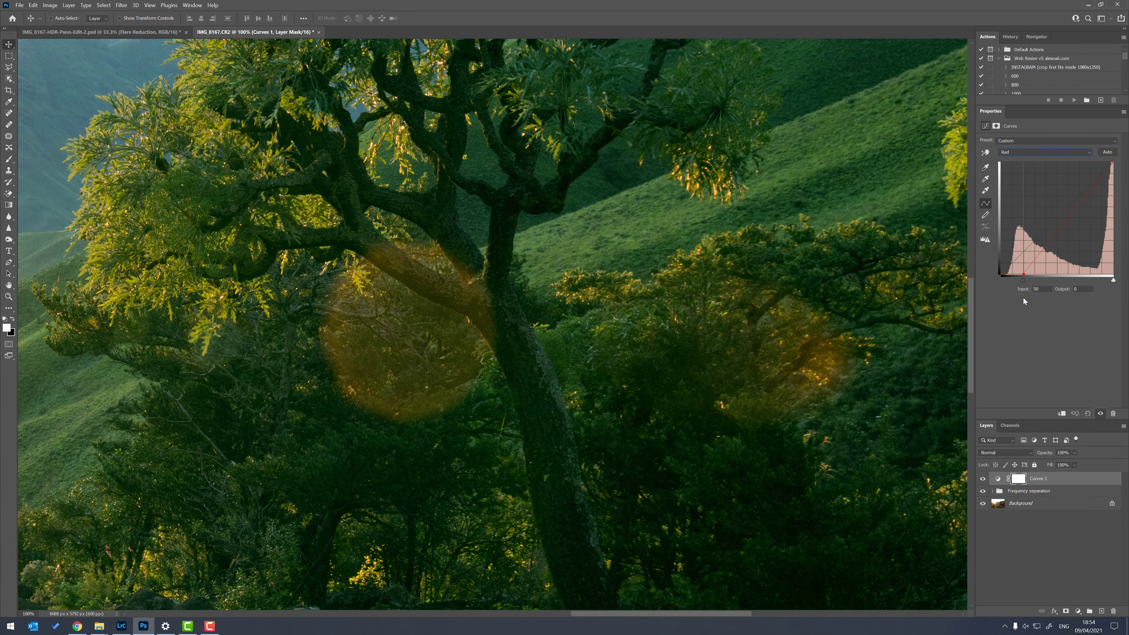
- Set the black point of the Curves layer's green channel to input 21
{"action": "left_click", "coordinate": [1087, 154]}
{"action": "left_click", "coordinate": [1050, 174]}
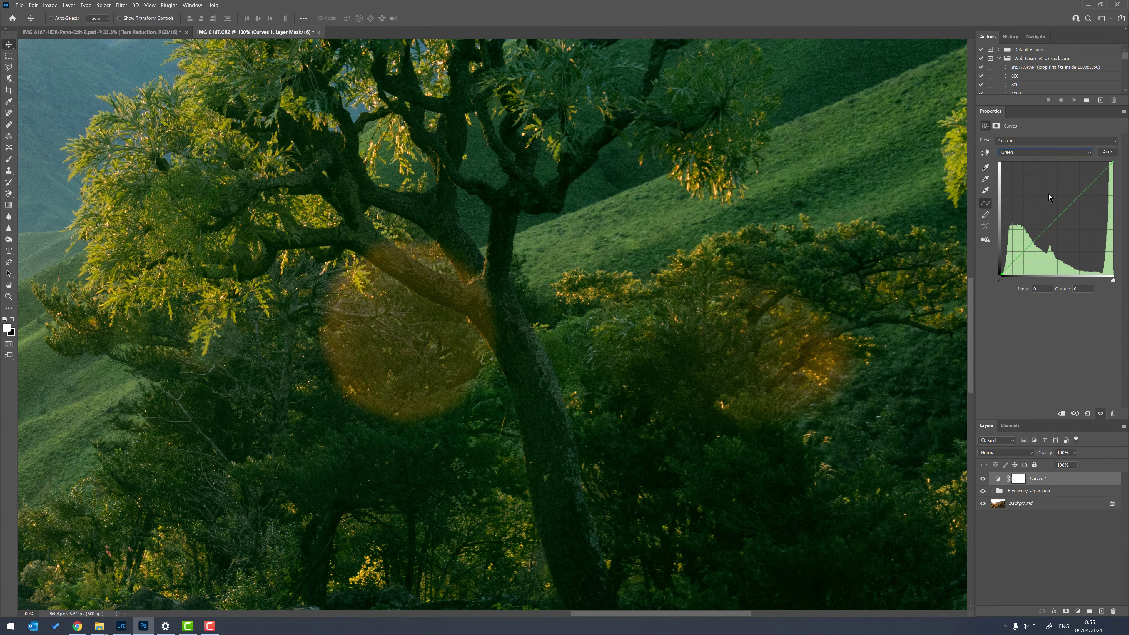
{"action": "left_click_drag", "start_coordinate": [1002, 280], "coordinate": [1006, 283]}
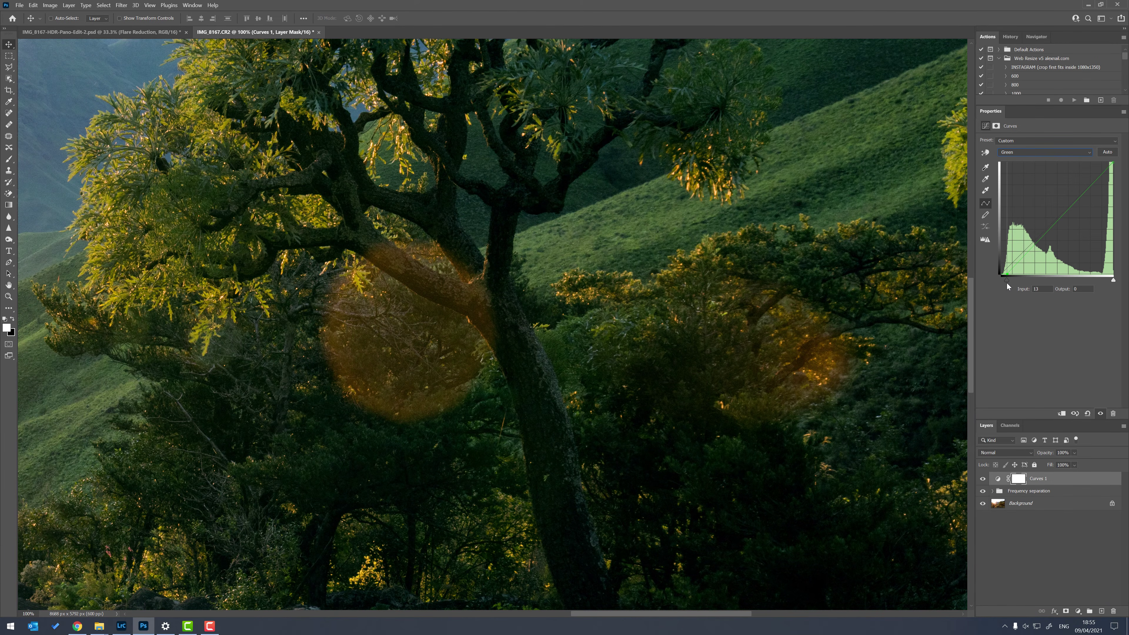
{"action": "left_click_drag", "start_coordinate": [1008, 283], "coordinate": [1010, 285]}
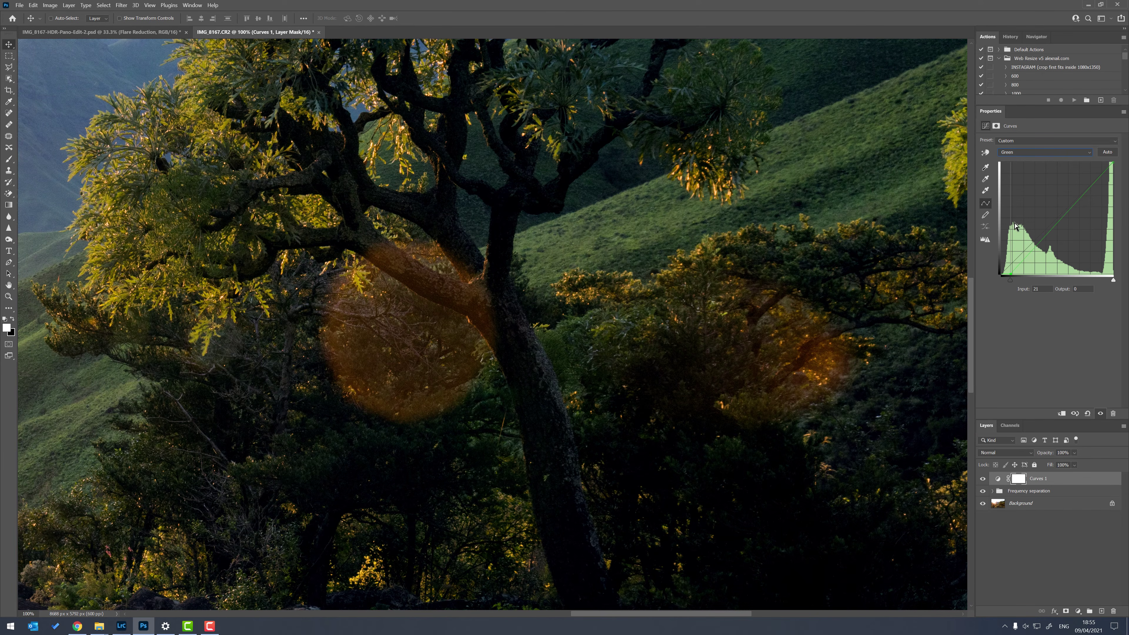
- Set the Curves layer's red black point to input 60 and invert its layer mask to black
{"action": "left_click", "coordinate": [1022, 152]}
{"action": "left_click", "coordinate": [1011, 166]}
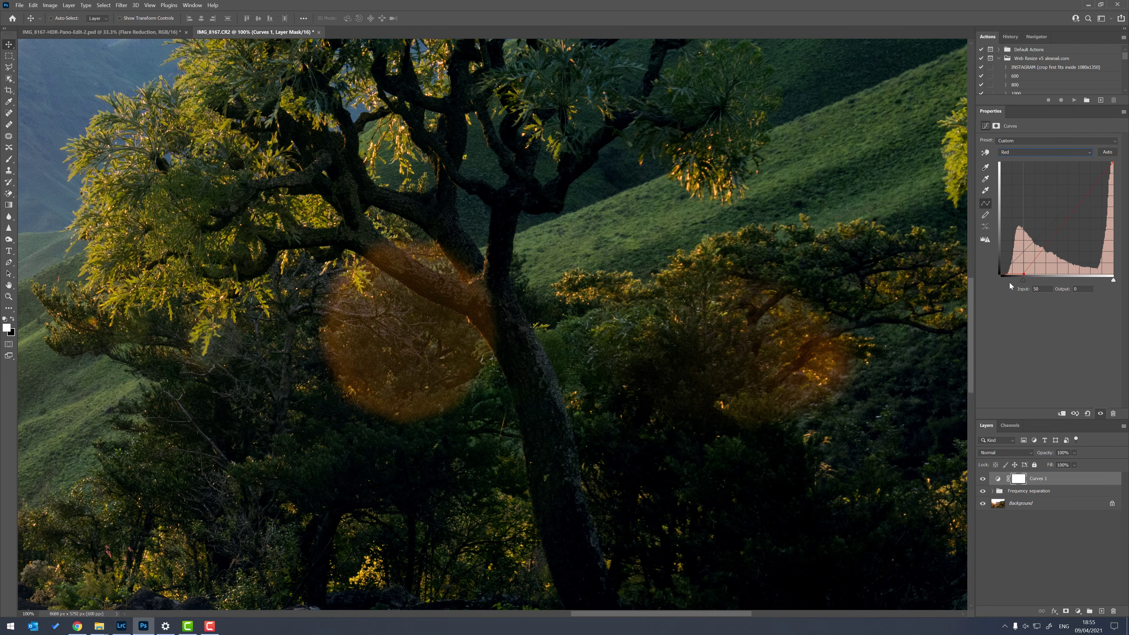
{"action": "left_click_drag", "start_coordinate": [1023, 283], "coordinate": [1029, 286]}
{"action": "key", "text": "ctrl+i"}
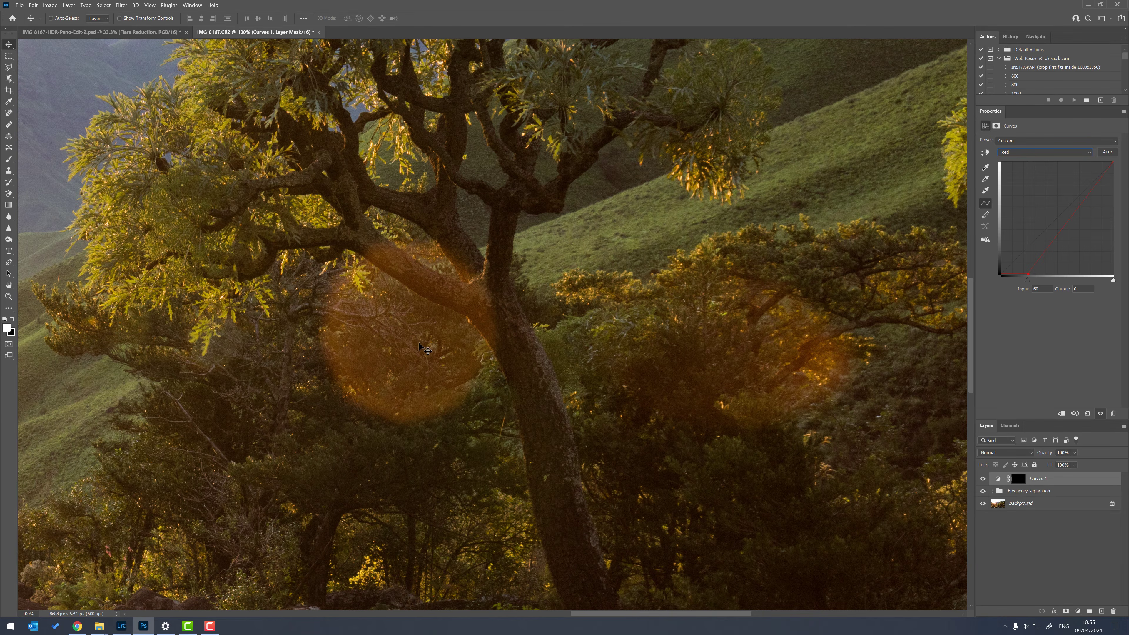
- Paint white on the Curves mask over the inside of the orange flare beside the trunk, using a soft brush at 10% opacity
{"action": "left_click", "coordinate": [9, 159]}
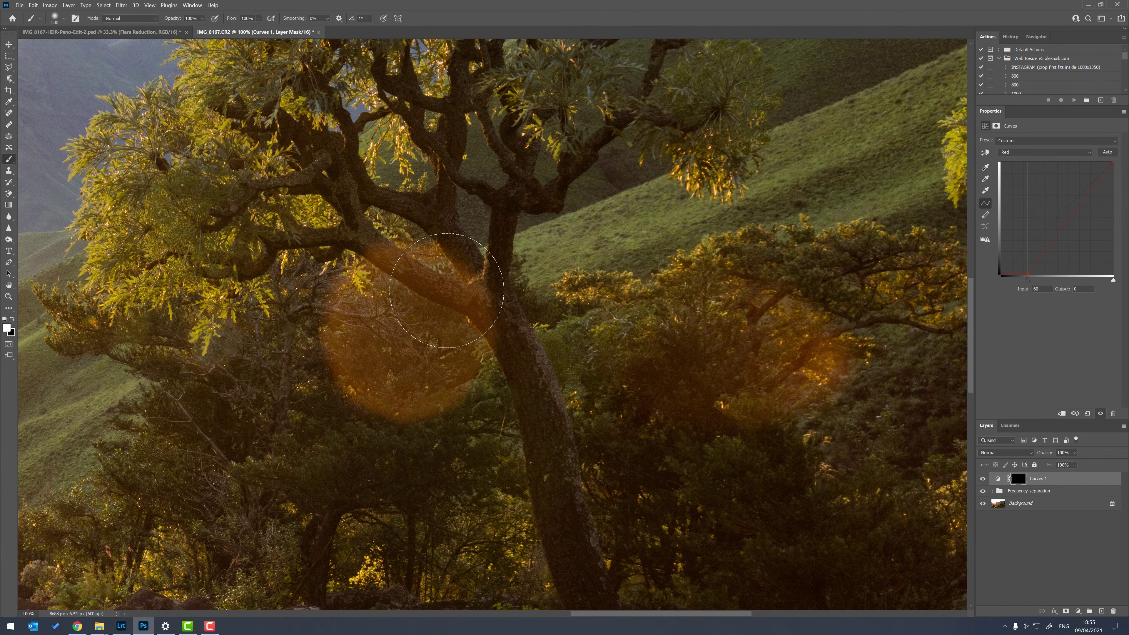
{"action": "key", "text": "bracketleft"}
{"action": "key", "text": "bracketleft"}
{"action": "key", "text": "bracketleft"}
{"action": "key", "text": "bracketleft"}
{"action": "key", "text": "bracketleft"}
{"action": "key", "text": "bracketleft"}
{"action": "key", "text": "bracketleft"}
{"action": "key", "text": "bracketleft"}
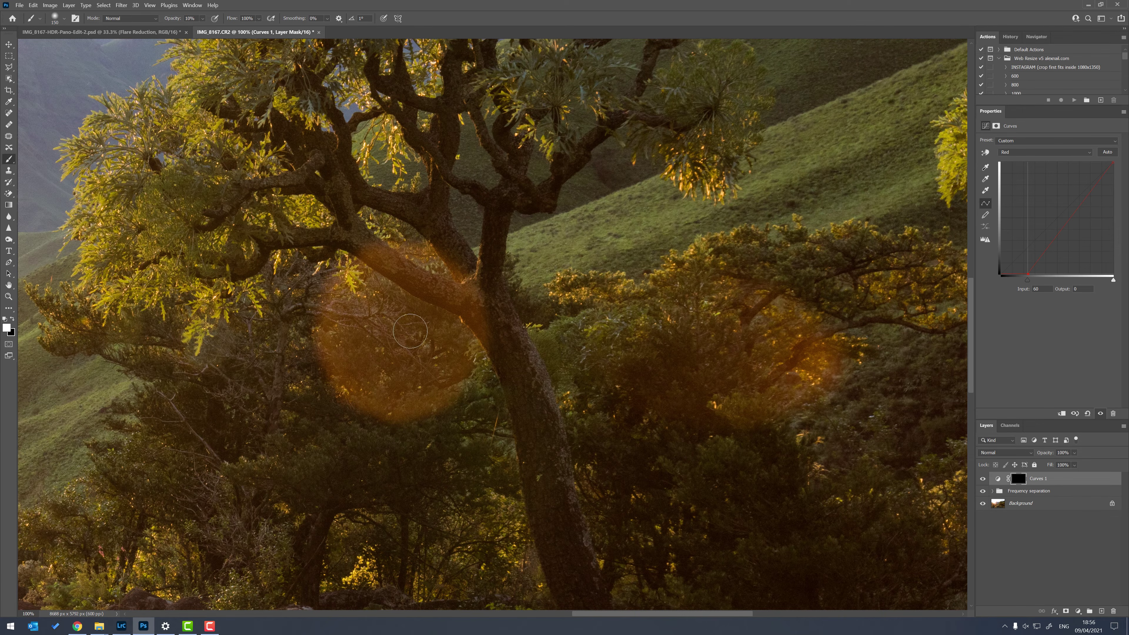
{"action": "scroll", "coordinate": [377, 336], "scroll_direction": "right", "scroll_amount": 1}
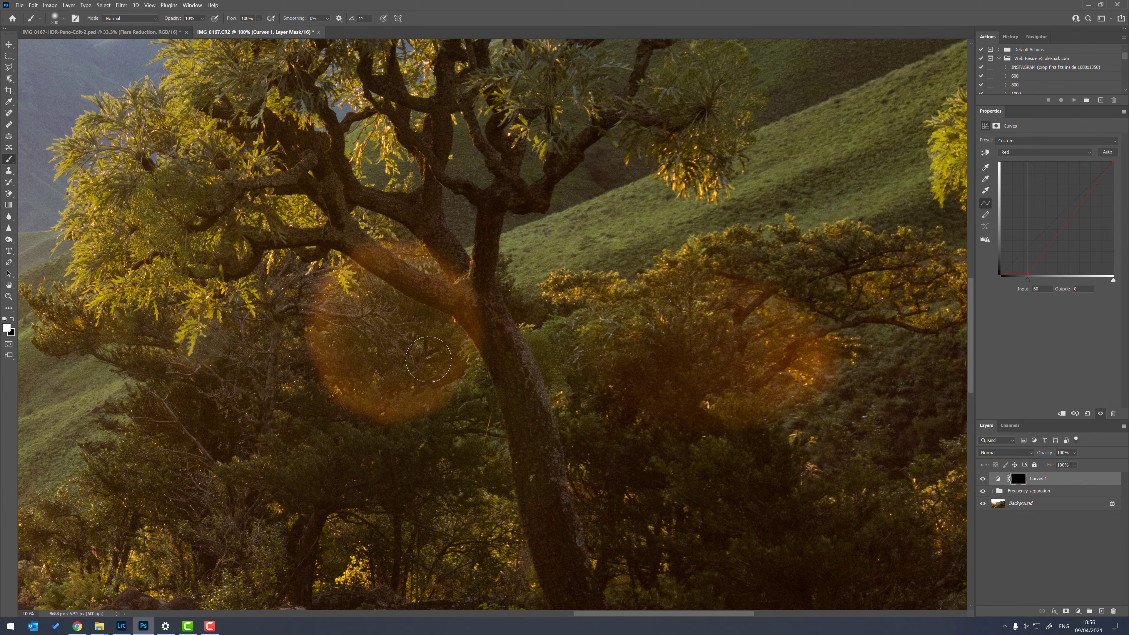
- Build up the white on the Curves mask over the flare's outer ring and the affected branch with a 125 px brush
{"action": "key", "text": "bracketleft"}
{"action": "key", "text": "bracketleft"}
{"action": "key", "text": "bracketleft"}
{"action": "key", "text": "bracketleft"}
{"action": "key", "text": "bracketright"}
{"action": "key", "text": "bracketright"}
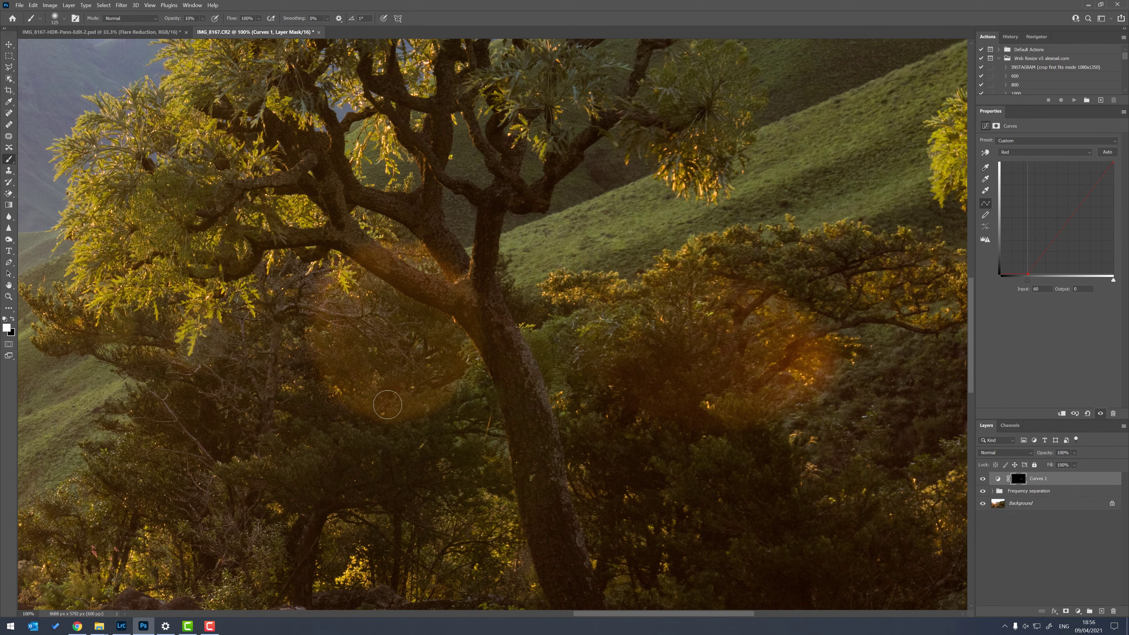
- Paint out the orange flare's remaining edges on the Curves mask and compare the photo with and without the Curves layer
{"action": "key", "text": "3"}
{"action": "mouse_move", "coordinate": [453, 358]}
{"action": "left_mouse_down"}
{"action": "mouse_move", "coordinate": [464, 342]}
{"action": "mouse_move", "coordinate": [455, 299]}
{"action": "mouse_move", "coordinate": [436, 266]}
{"action": "mouse_move", "coordinate": [407, 259]}
{"action": "left_mouse_up"}
{"action": "key", "text": "bracketleft"}
{"action": "key", "text": "bracketleft"}
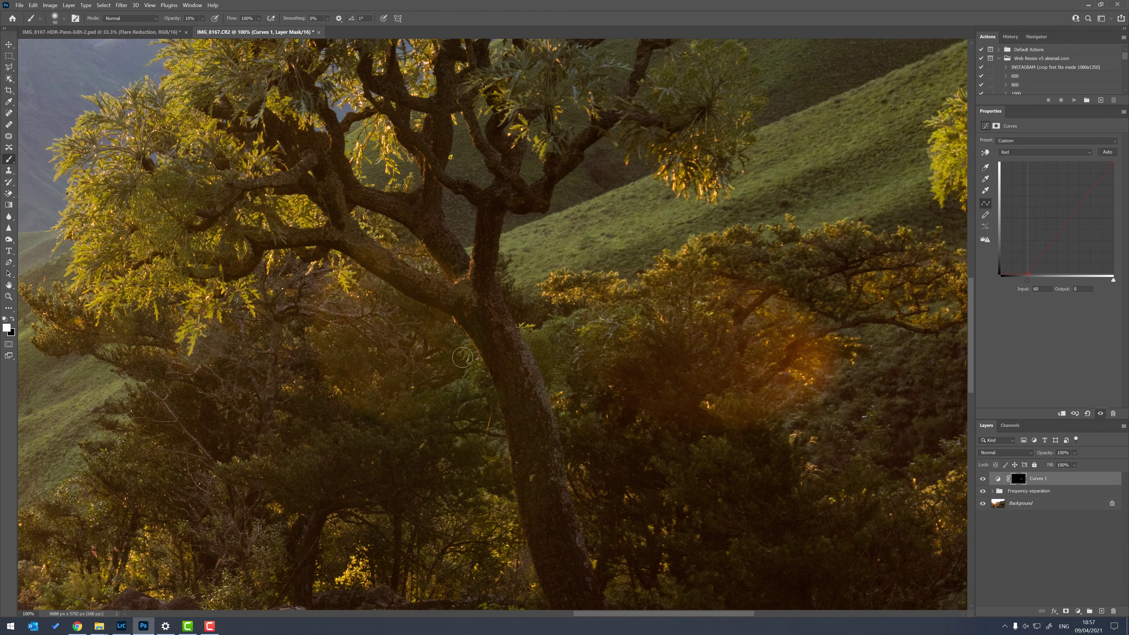
{"action": "left_click", "coordinate": [984, 480]}
{"action": "left_click", "coordinate": [983, 478]}
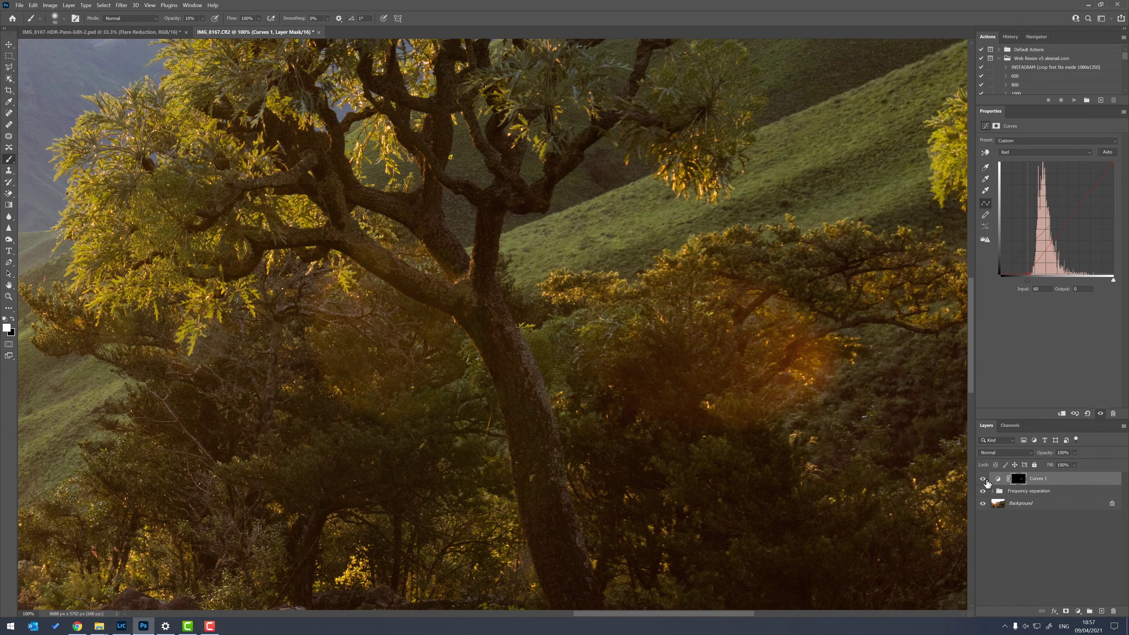
- Compare the photo with and without the Curves 1 layer to check the corrected flare beside the trunk
{"action": "left_click", "coordinate": [983, 480]}
{"action": "left_click", "coordinate": [983, 480]}
{"action": "key", "text": "x"}
{"action": "scroll", "coordinate": [546, 485], "scroll_direction": "right", "scroll_amount": 1}
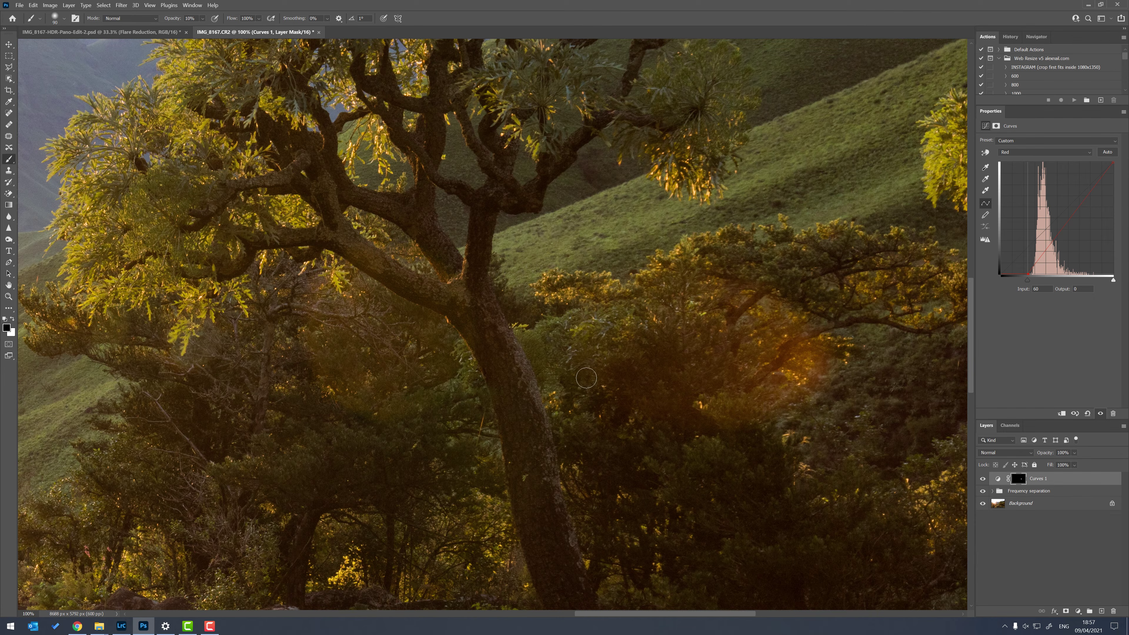
- Paint white on the Curves 1 mask over the second orange flare, right of the trunk, using a brush enlarged to 200 px
{"action": "key", "text": "bracketright"}
{"action": "key", "text": "bracketright"}
{"action": "key", "text": "bracketright"}
{"action": "key", "text": "bracketright"}
{"action": "key", "text": "bracketright"}
{"action": "key", "text": "bracketright"}
{"action": "key", "text": "bracketright"}
{"action": "key", "text": "bracketright"}
{"action": "key", "text": "bracketleft"}
{"action": "key", "text": "bracketleft"}
{"action": "key", "text": "bracketleft"}
{"action": "key", "text": "bracketleft"}
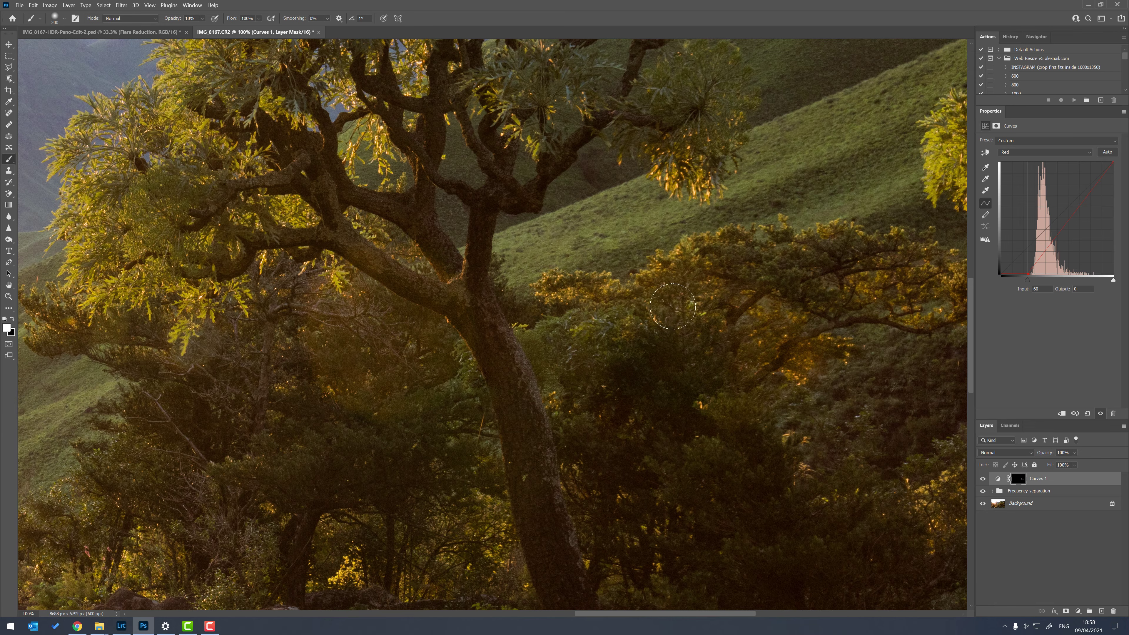
- Hide and show the Curves 1 layer to compare both orange flare areas before and after the correction
{"action": "key", "text": "x"}
{"action": "left_click", "coordinate": [983, 480]}
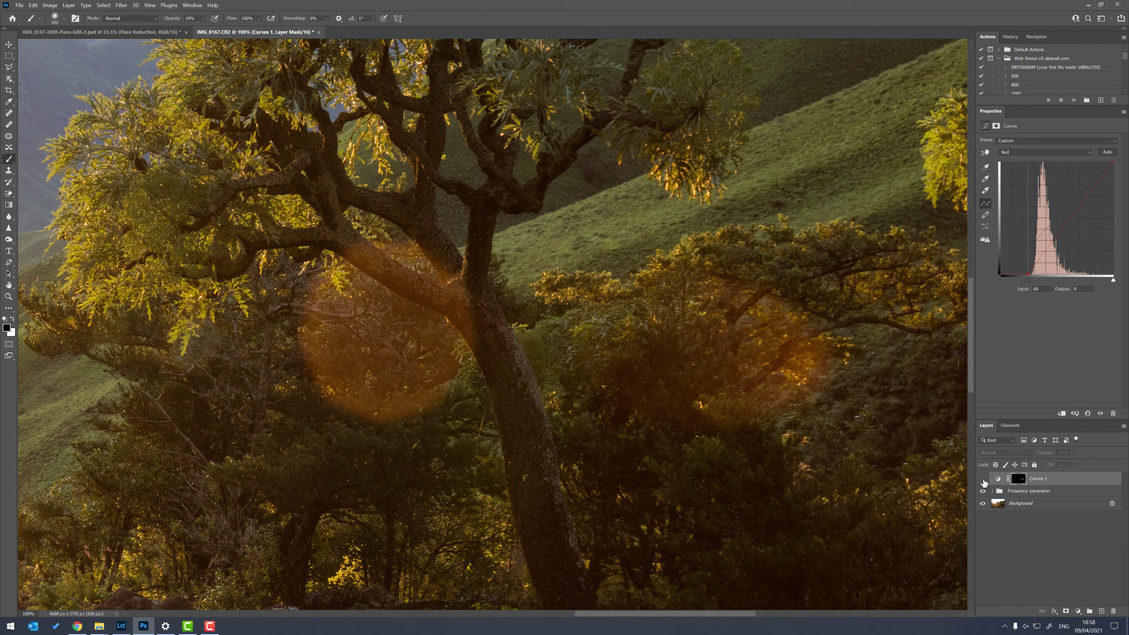
{"action": "left_click", "coordinate": [983, 481]}
{"action": "left_click", "coordinate": [983, 481]}
{"action": "left_click", "coordinate": [983, 480]}
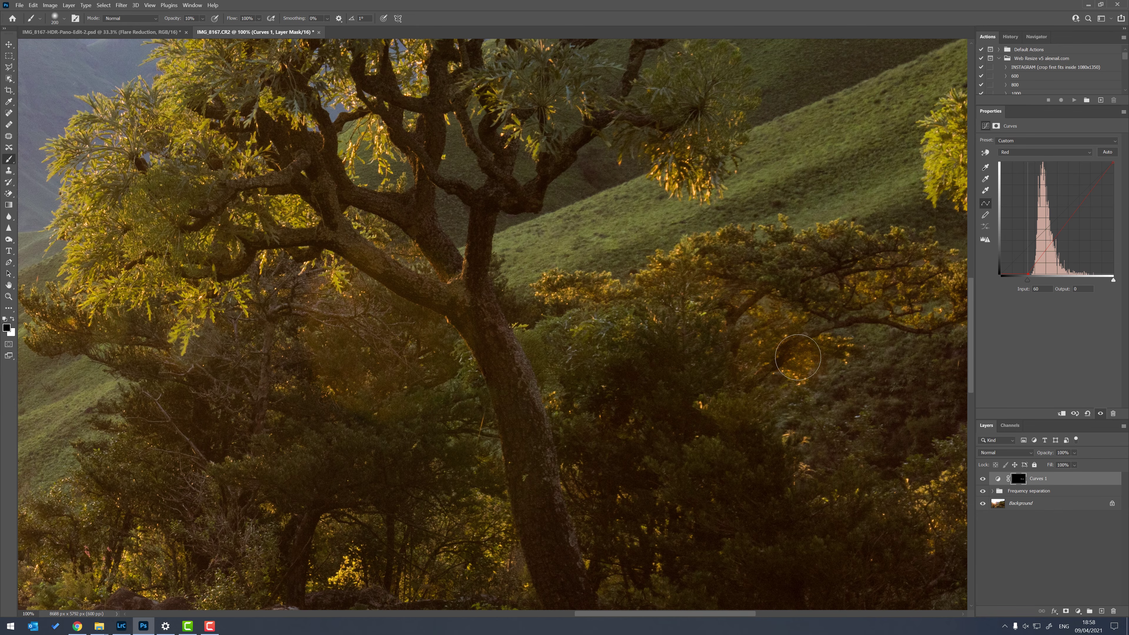
{"action": "key", "text": "x"}
- Add a second Curves adjustment layer and set its red channel black point to input 21
{"action": "left_click", "coordinate": [1076, 612]}
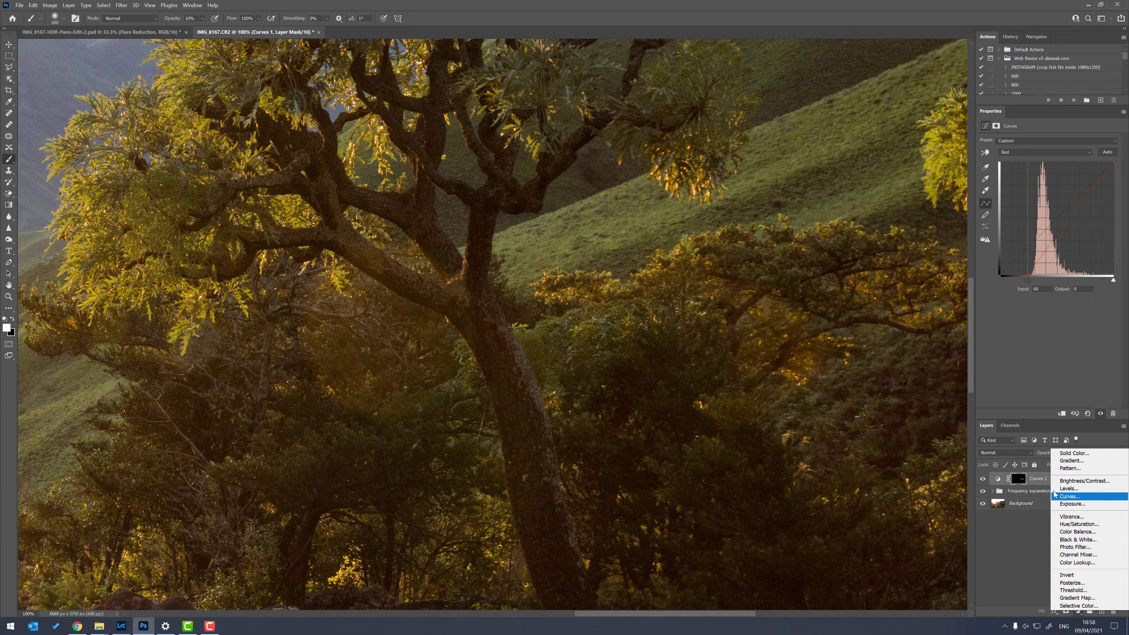
{"action": "left_click", "coordinate": [1069, 496]}
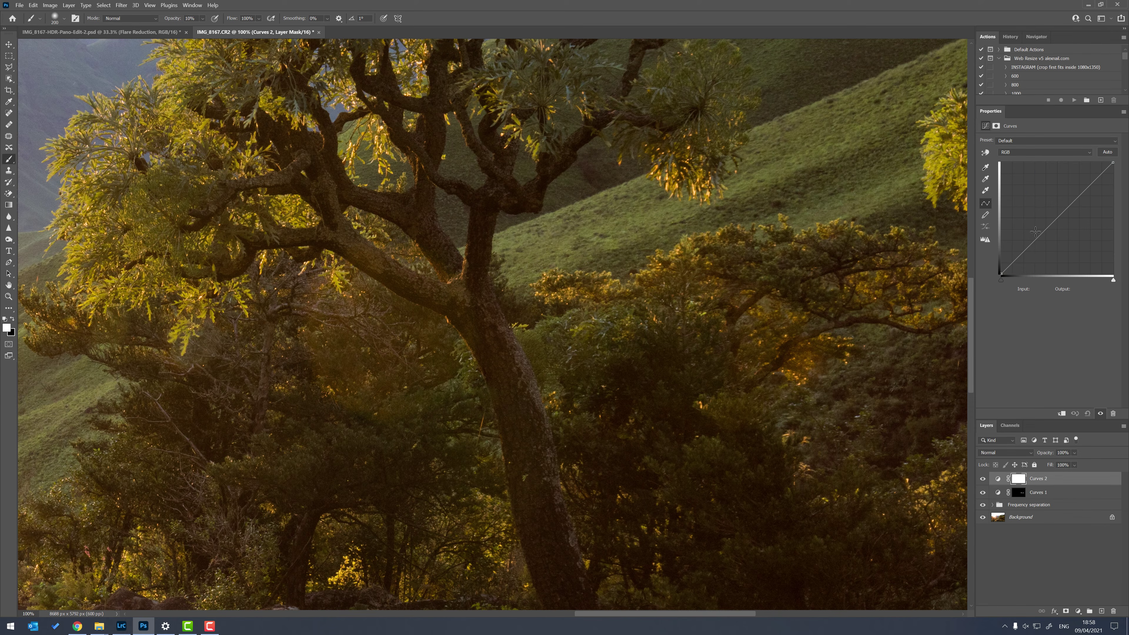
{"action": "left_click", "coordinate": [1031, 153]}
{"action": "left_click", "coordinate": [1015, 166]}
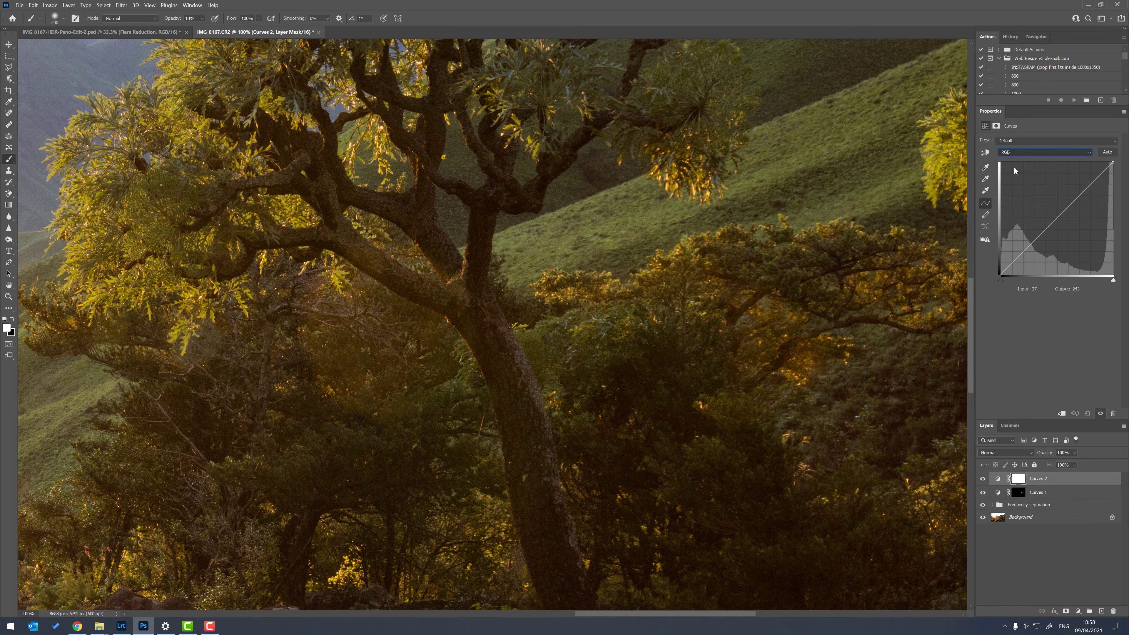
{"action": "left_click_drag", "start_coordinate": [1001, 282], "coordinate": [1009, 282]}
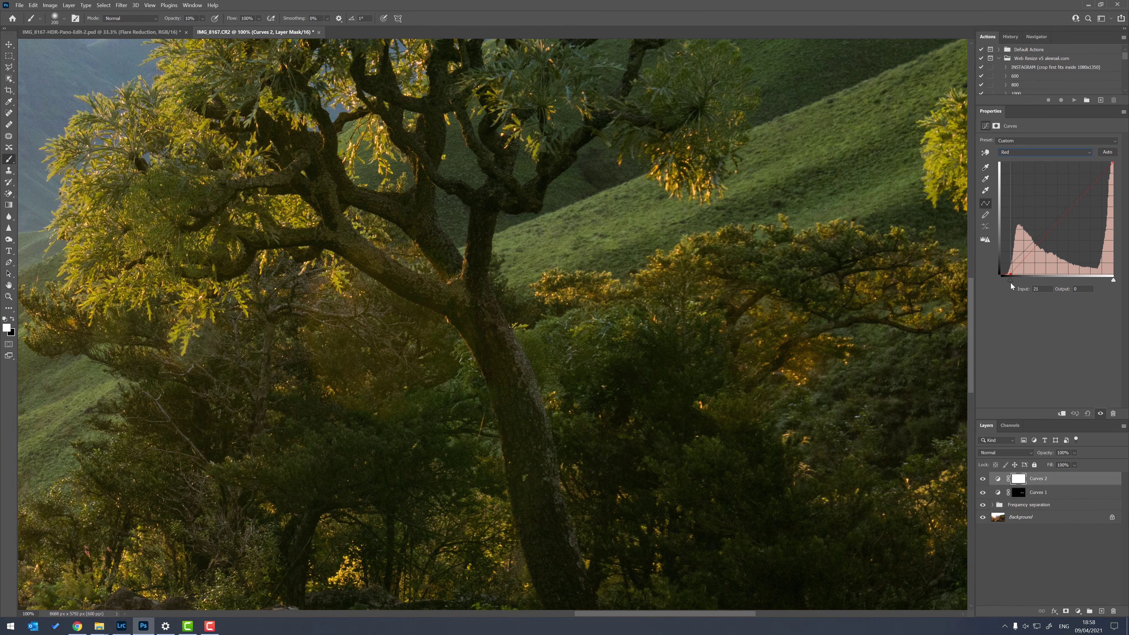
- Set the second Curves layer's green black point to input 11 and invert its layer mask to black
{"action": "left_click", "coordinate": [1020, 153]}
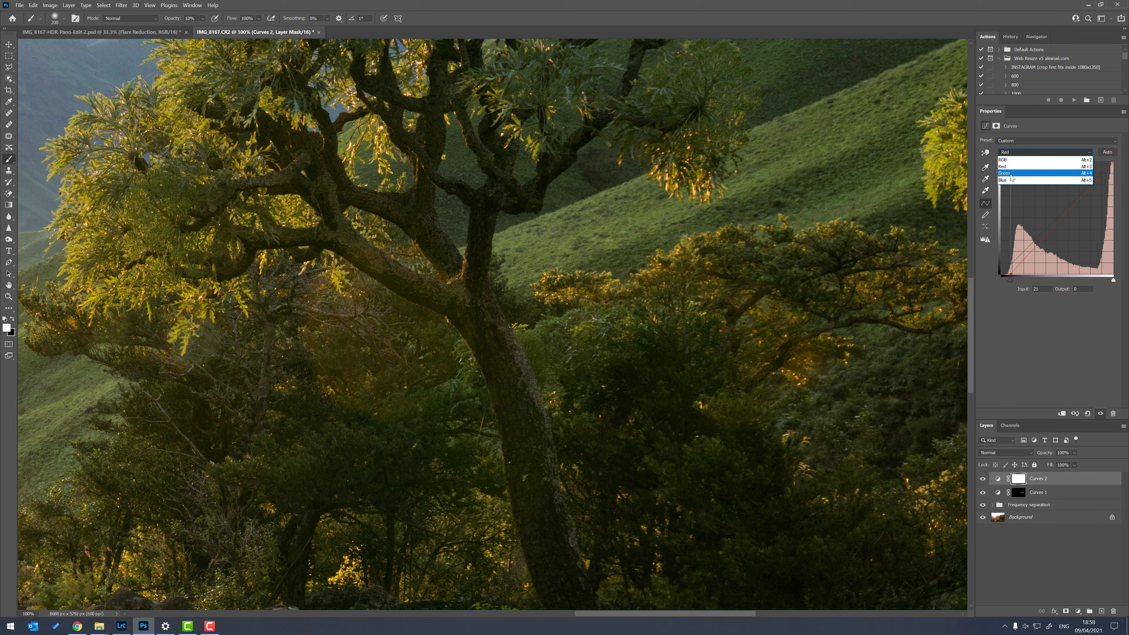
{"action": "left_click", "coordinate": [1015, 173]}
{"action": "left_click_drag", "start_coordinate": [1002, 278], "coordinate": [1006, 279]}
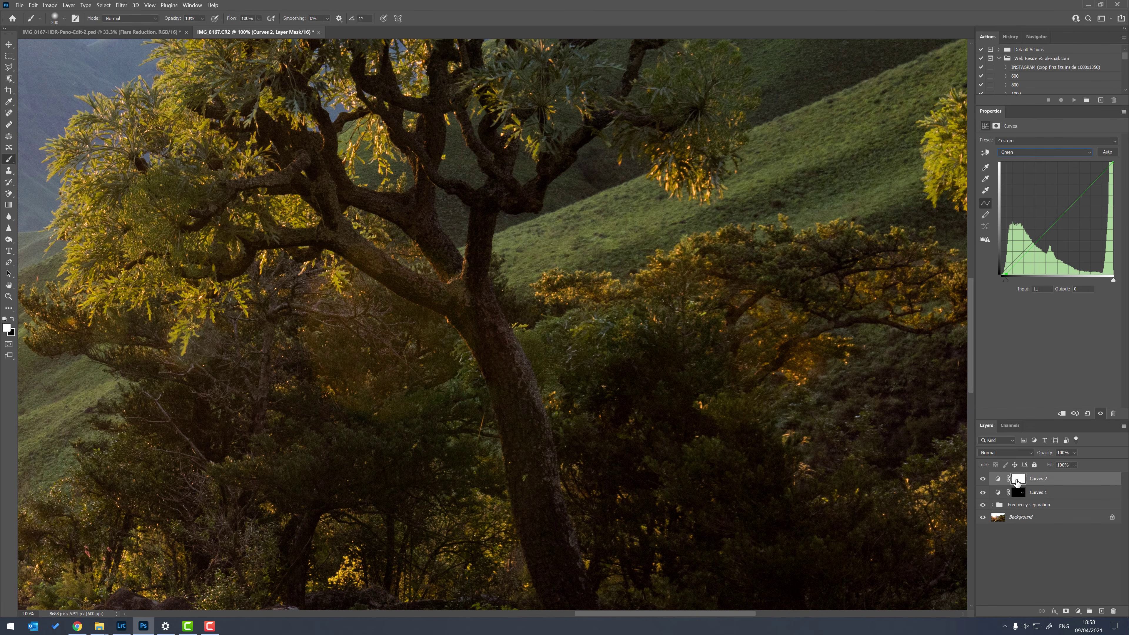
{"action": "key", "text": "ctrl+i"}
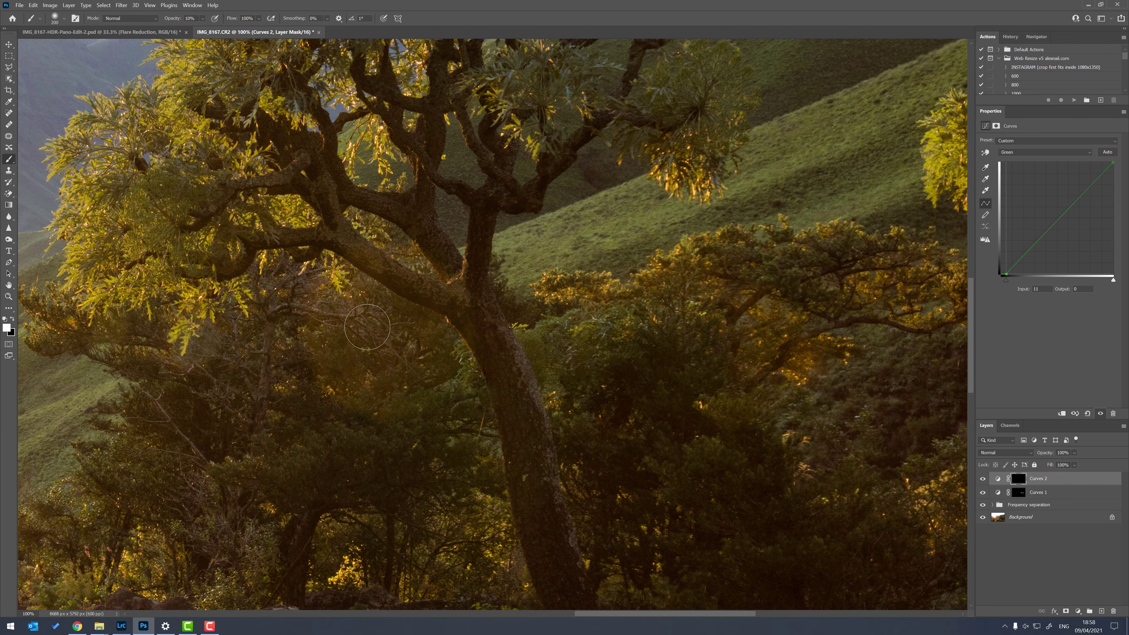
- Paint white on the Curves 2 mask over the remaining traces of the orange flares, using a smaller brush and higher opacity
{"action": "key", "text": "bracketleft"}
{"action": "key", "text": "bracketleft"}
{"action": "key", "text": "bracketleft"}
{"action": "key", "text": "3"}
{"action": "key", "text": "bracketleft"}
{"action": "key", "text": "bracketleft"}
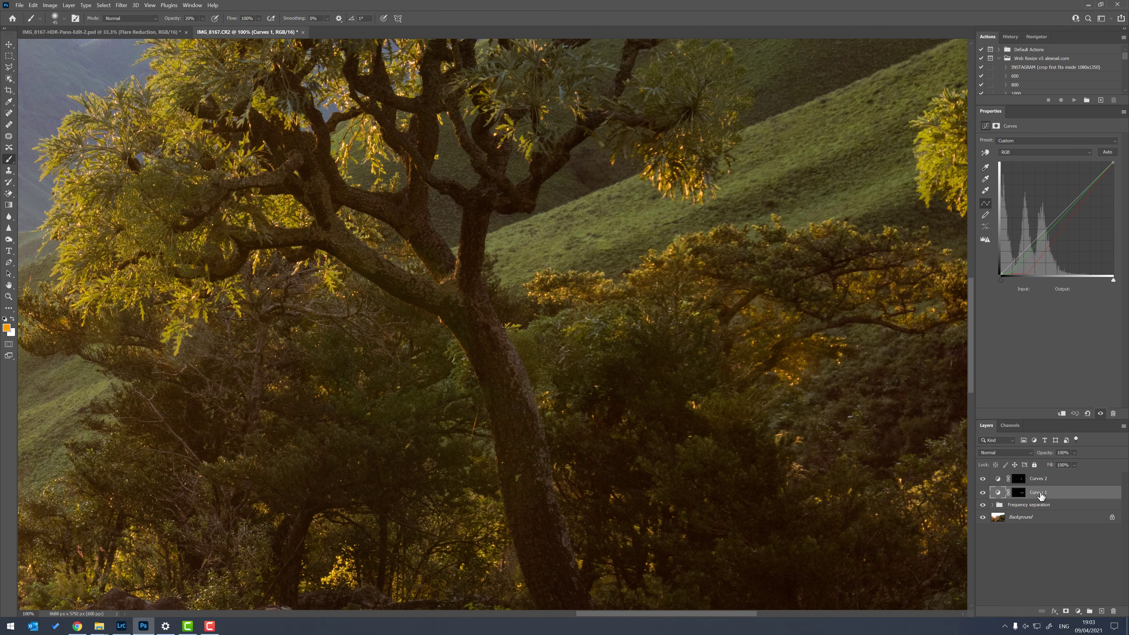
- Review the green channel curve and its black point in the Curves 1 layer
{"action": "left_click", "coordinate": [1042, 153]}
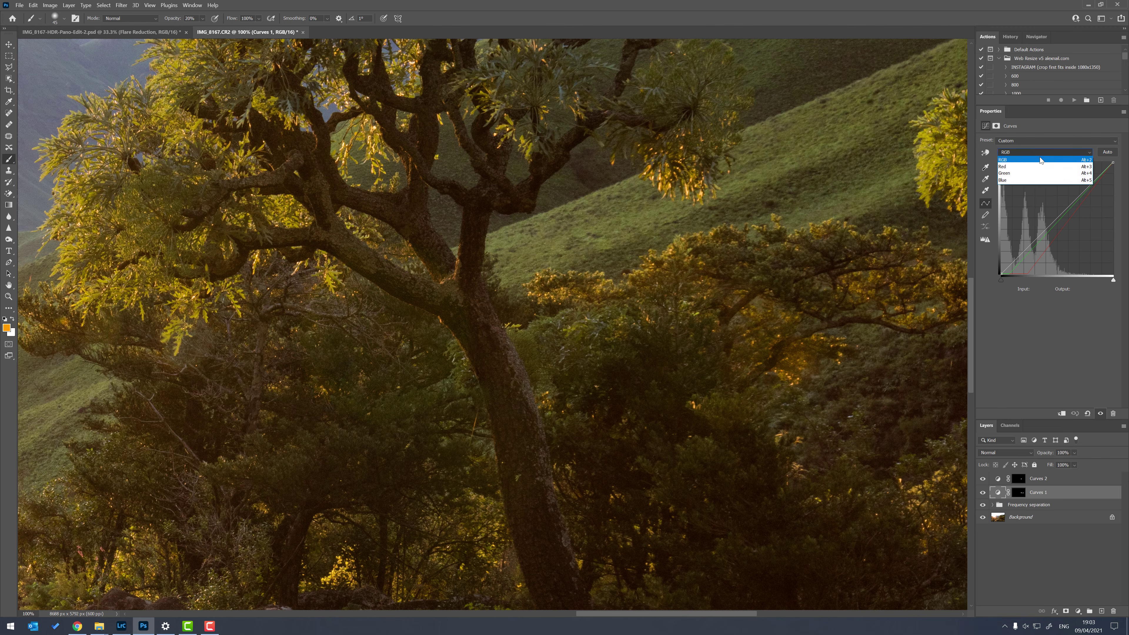
{"action": "left_click", "coordinate": [1012, 173]}
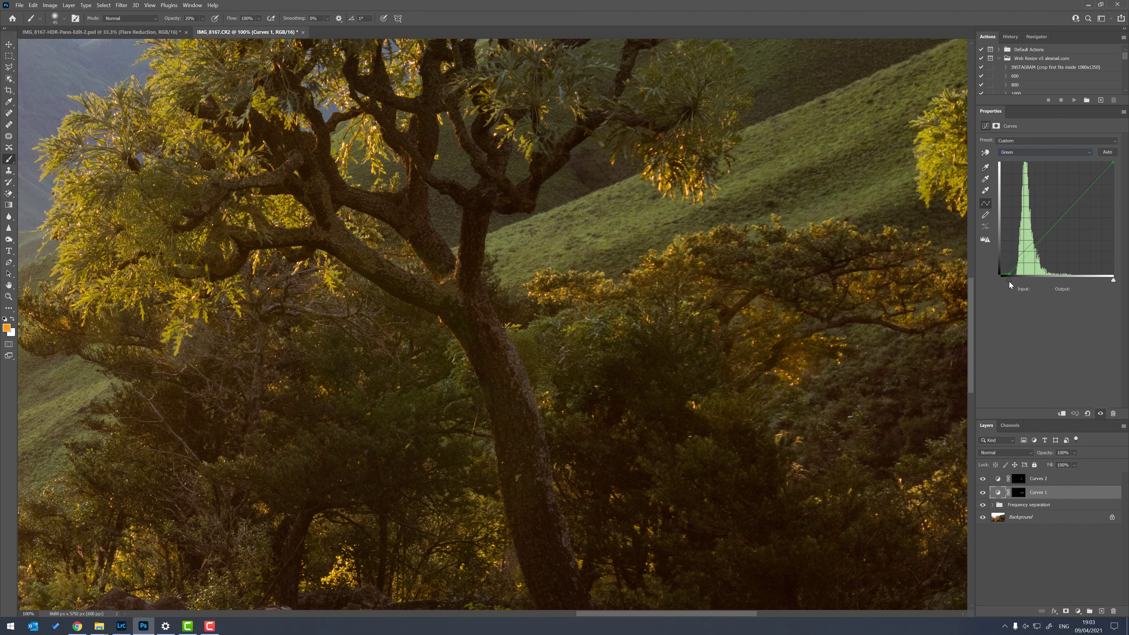
{"action": "left_click", "coordinate": [1009, 281]}
- Put the Curves 1 and Curves 2 layers together in a new layer group
{"action": "left_click", "coordinate": [1067, 478]}
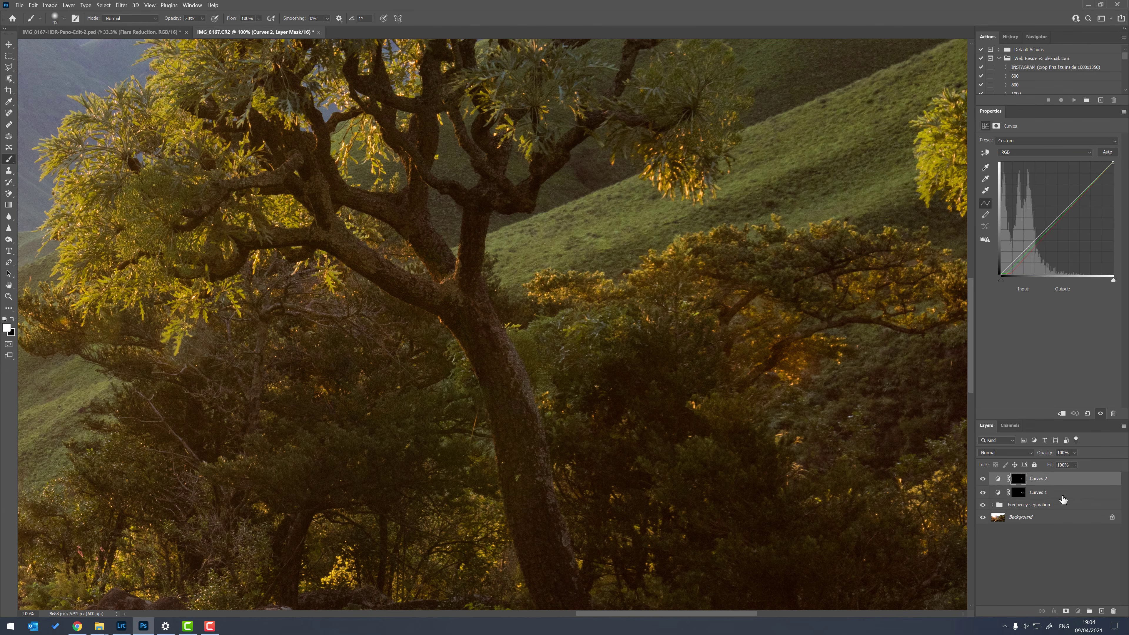
{"action": "left_click", "coordinate": [1066, 492], "text": "shift"}
{"action": "left_click", "coordinate": [1090, 611]}
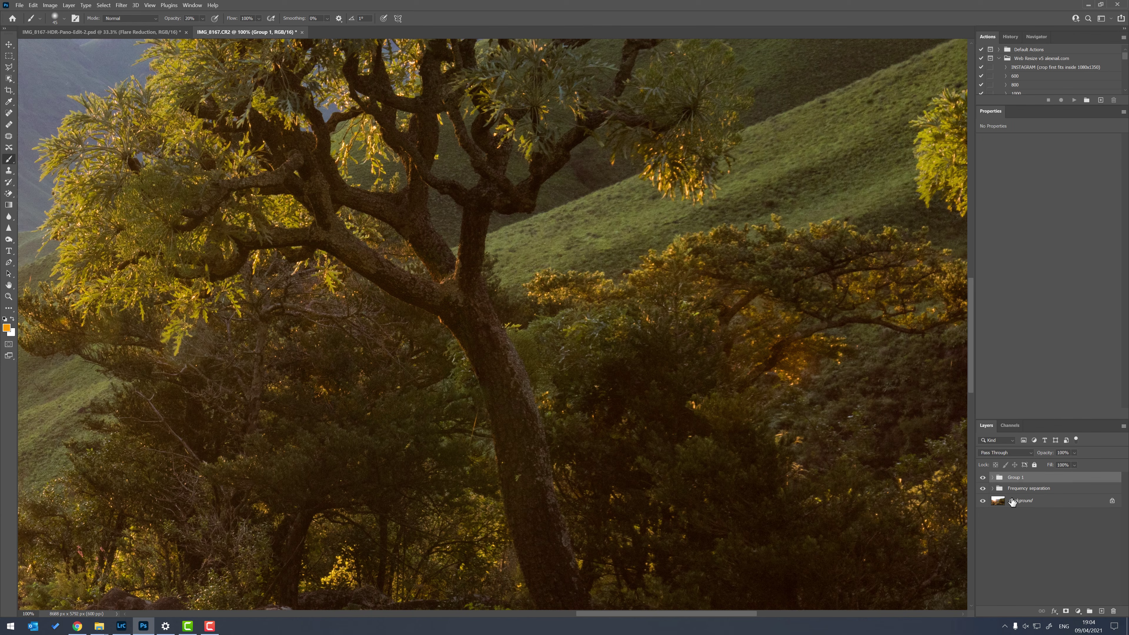
- Compare the photo with the new Curves group hidden and shown
{"action": "left_click", "coordinate": [983, 478]}
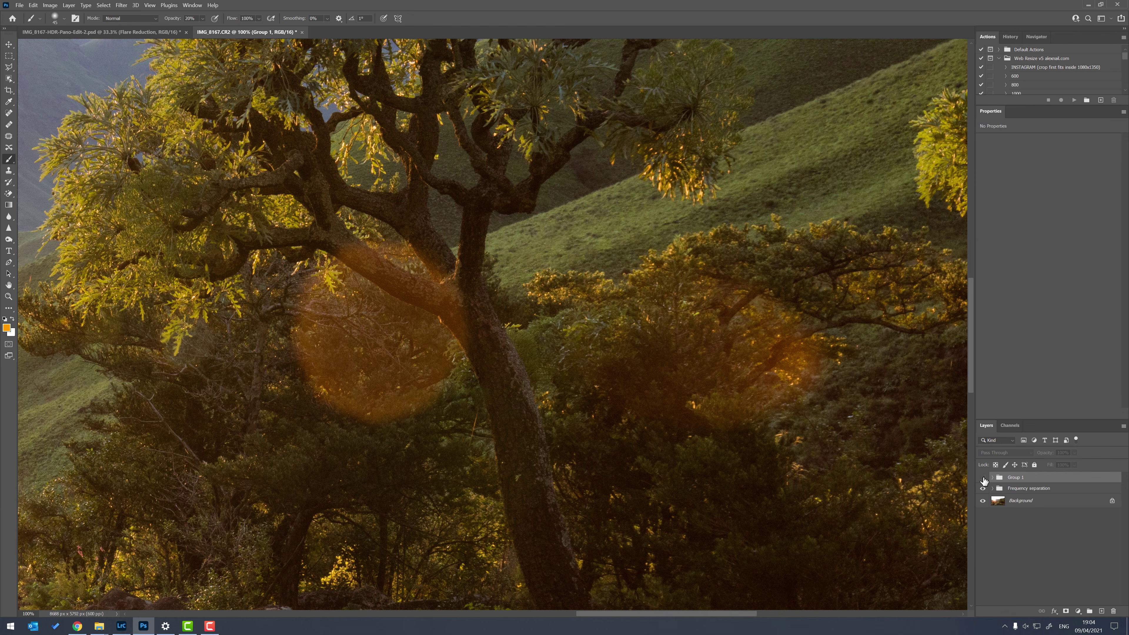
{"action": "left_click", "coordinate": [982, 478]}
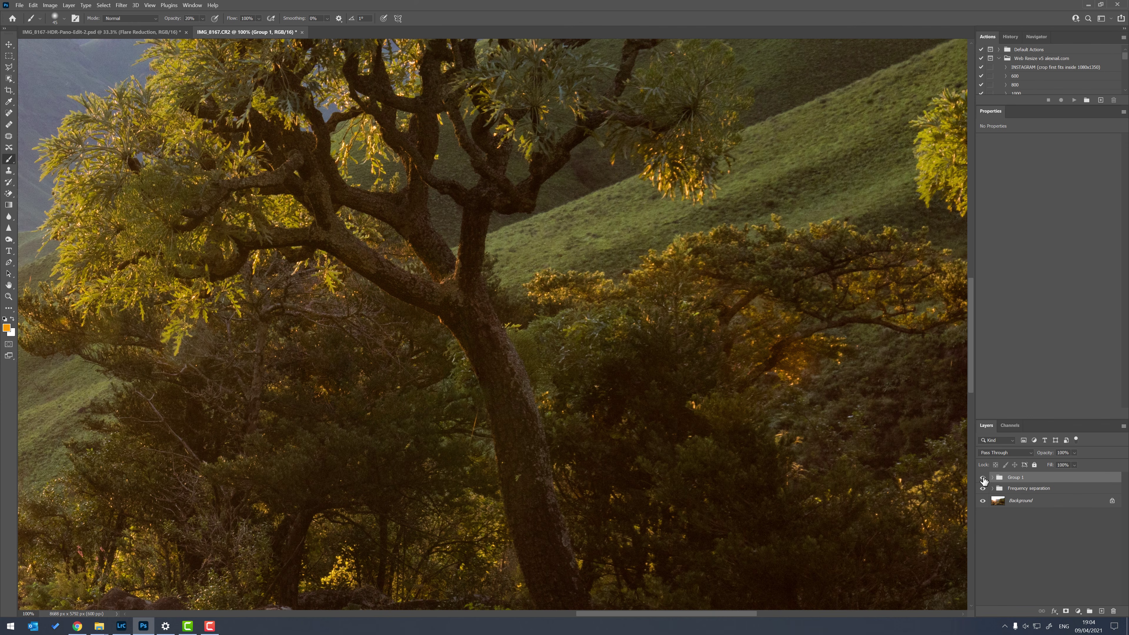
{"action": "mouse_move", "coordinate": [1087, 625]}
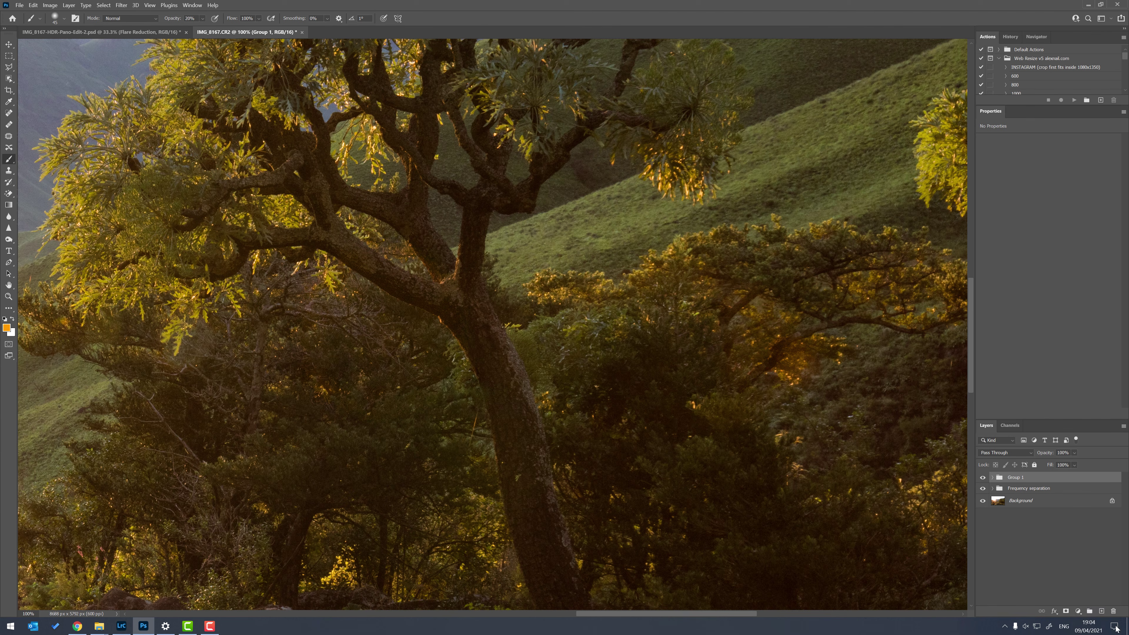